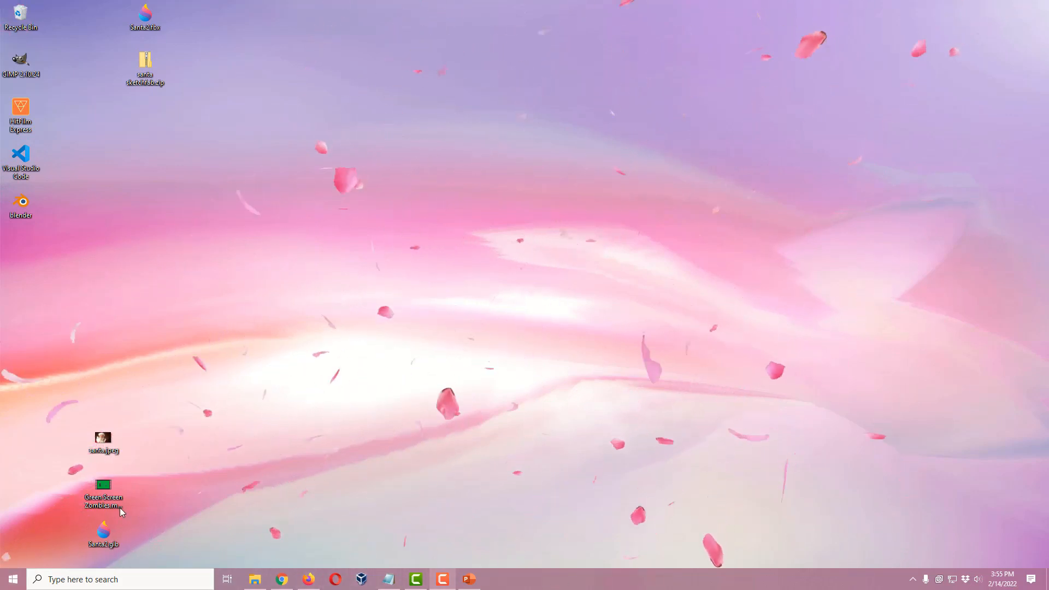
Preview the Green Screen Zombies.mp4 video from the desktop, close it, and switch to the Mixamo site in Chrome
double_click(103, 488)
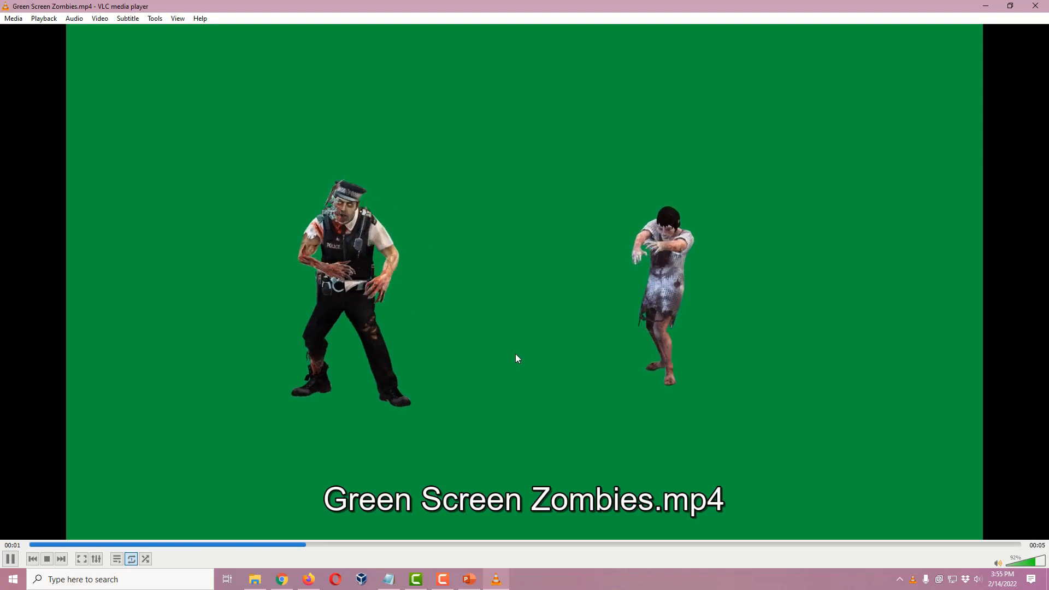
left_click(1035, 7)
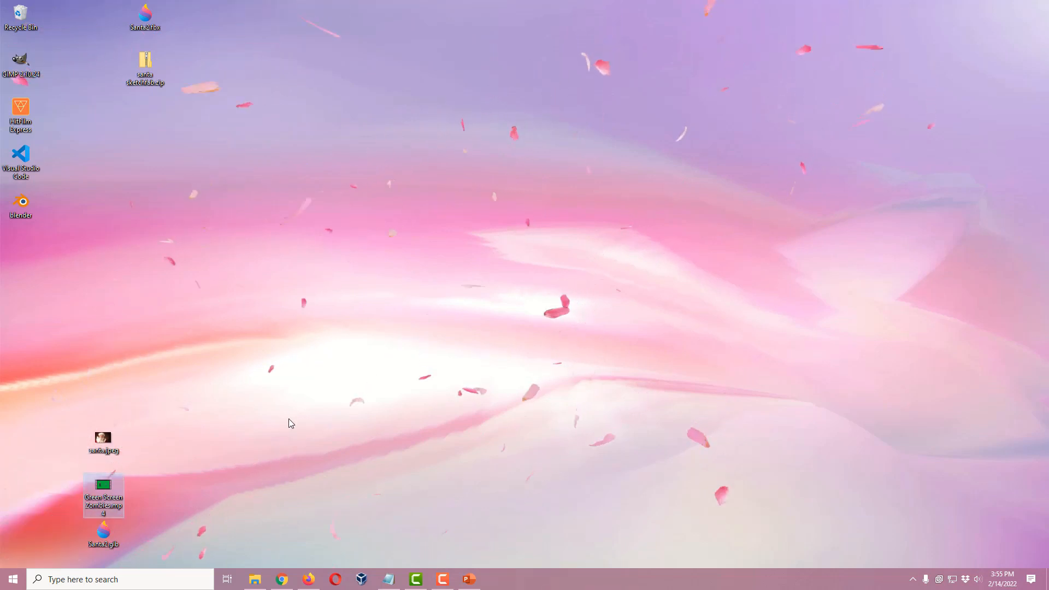
left_click(282, 579)
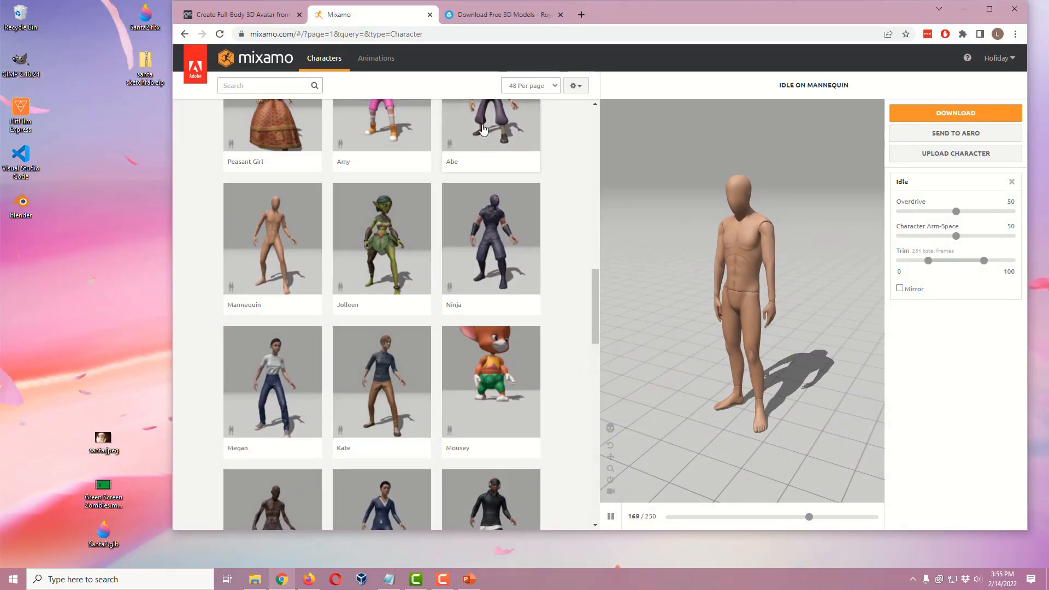
Browse the first page of the Mixamo character library from end to end and return to its first row
left_click(259, 35)
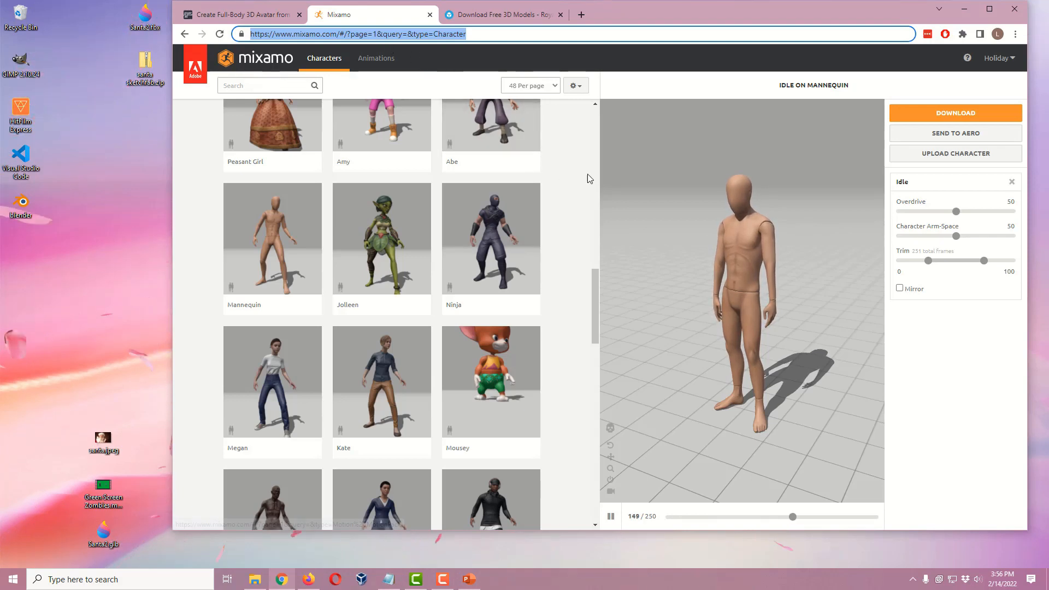
scroll(588, 174, "up", 12)
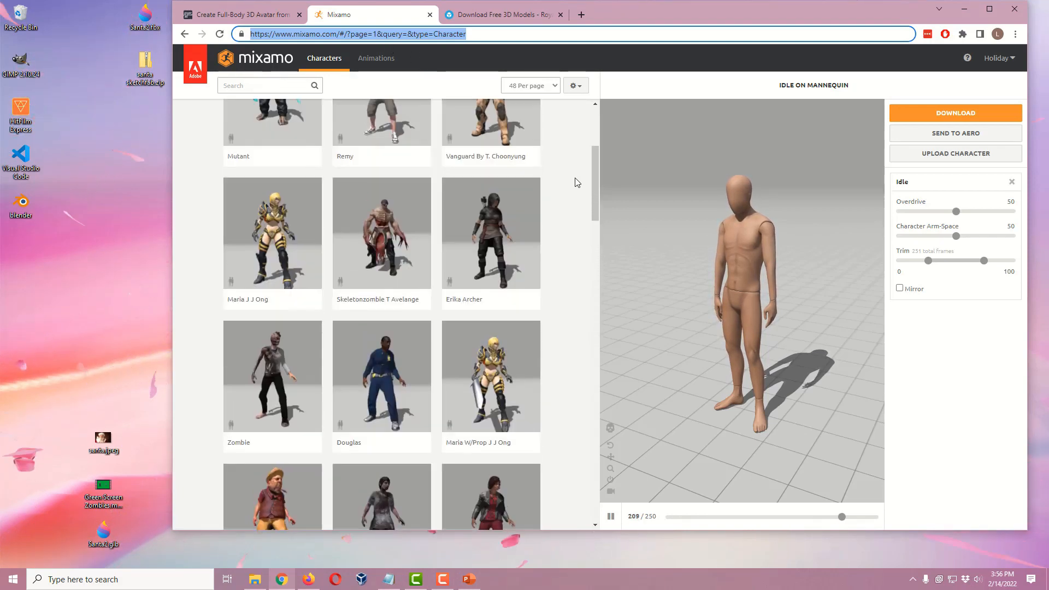
scroll(579, 183, "up", 4)
left_click_drag(593, 171, 584, 511)
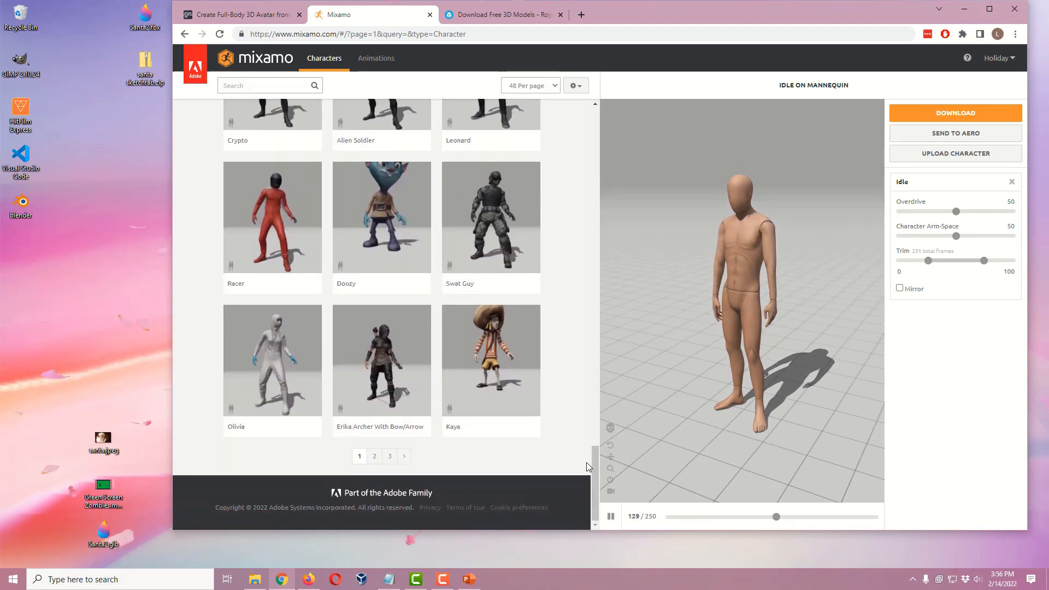
left_click_drag(595, 460, 599, 107)
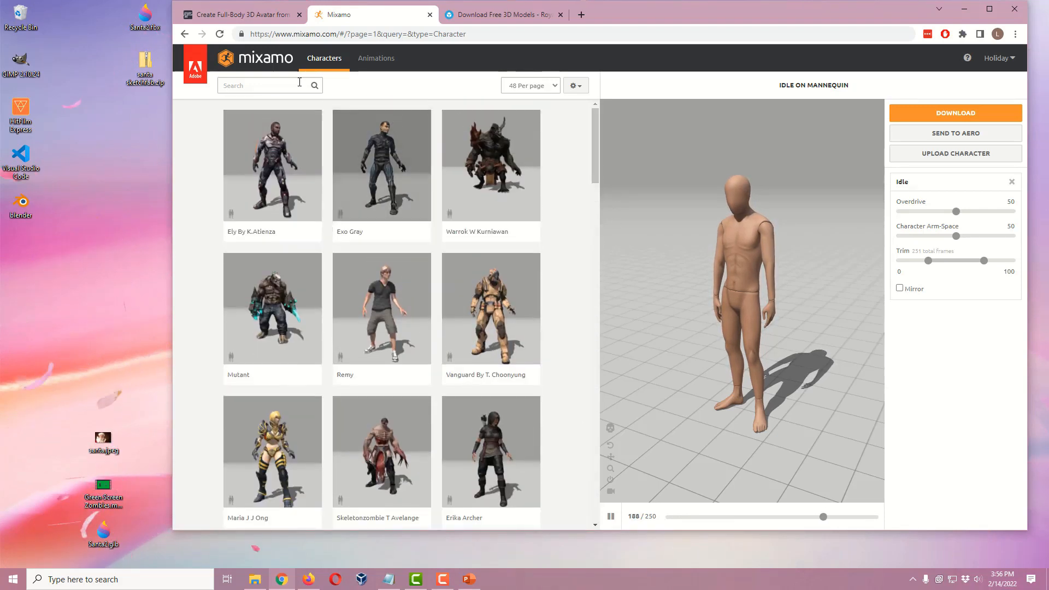
Search the characters for "zombie" and load Zombiegirl W Kurniawan as the new character
left_click(264, 89)
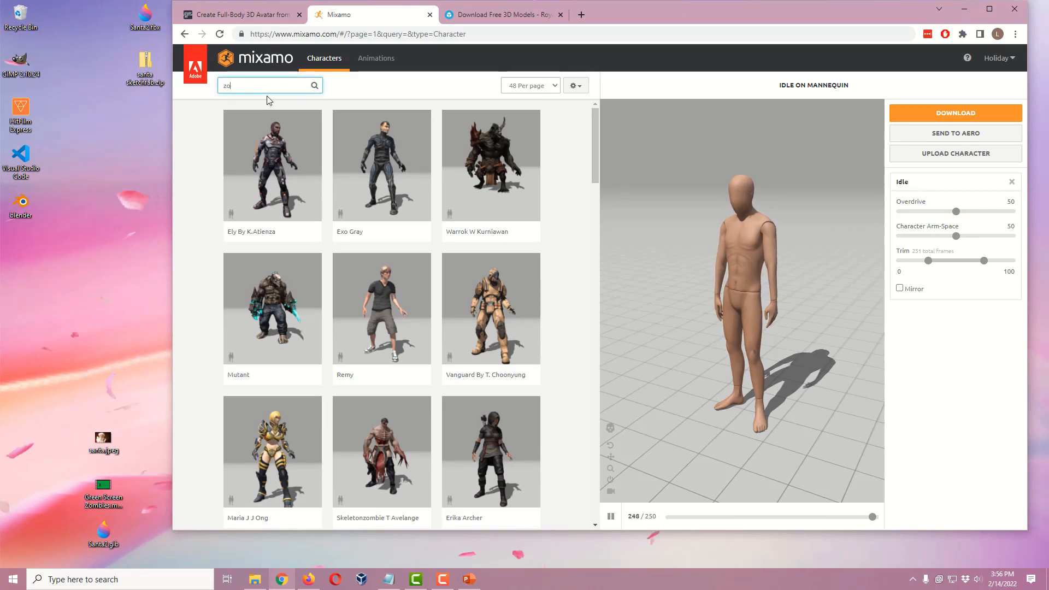
key("Return")
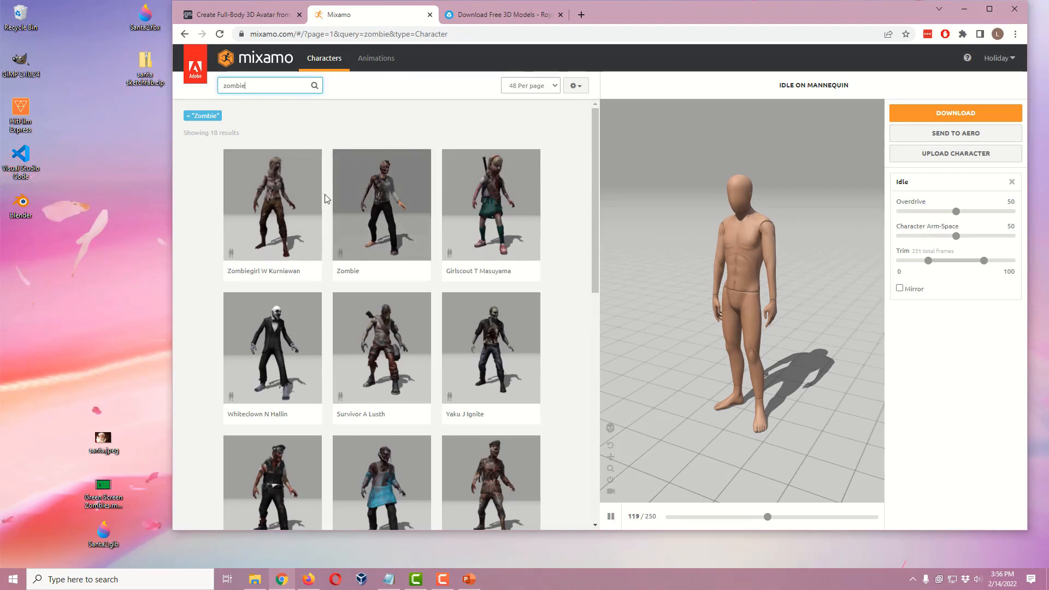
left_click(275, 199)
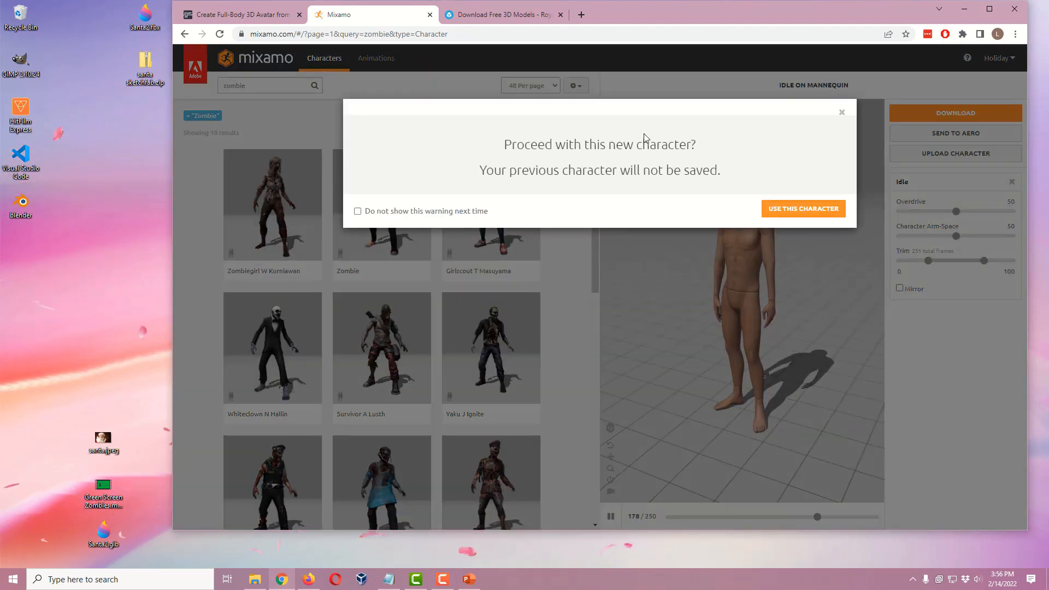
left_click(786, 210)
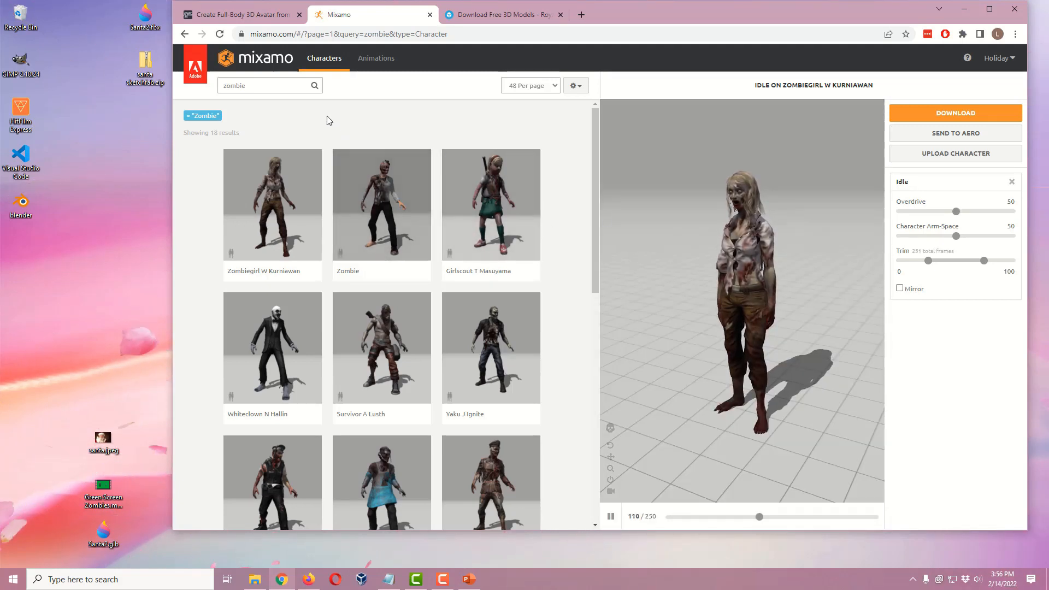
Show the zombie animations and try Zombie Scream and Zombie Idle on the zombie girl
left_click(374, 65)
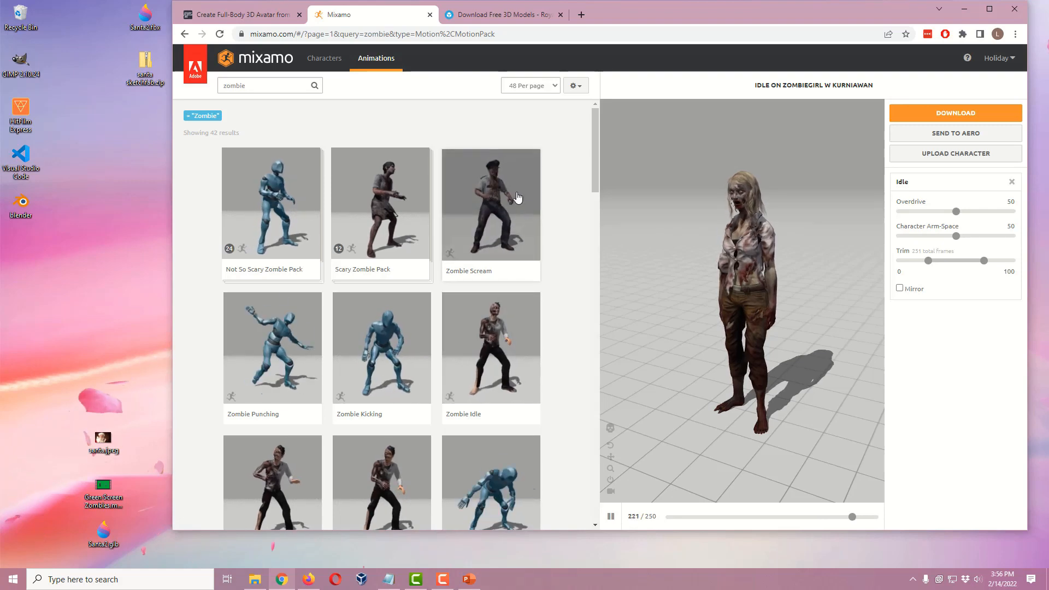
left_click(501, 210)
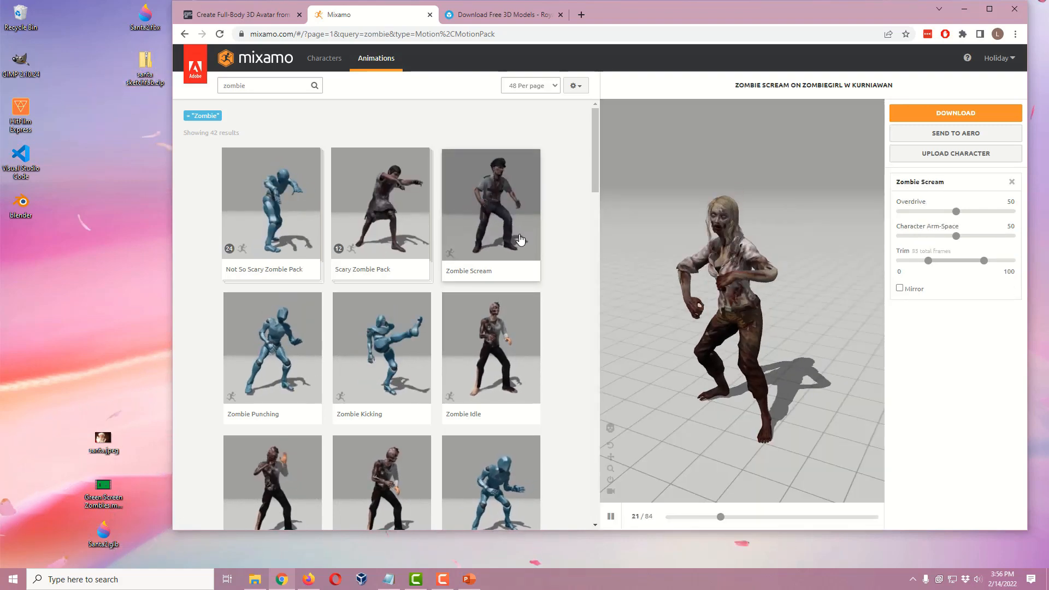
left_click(490, 313)
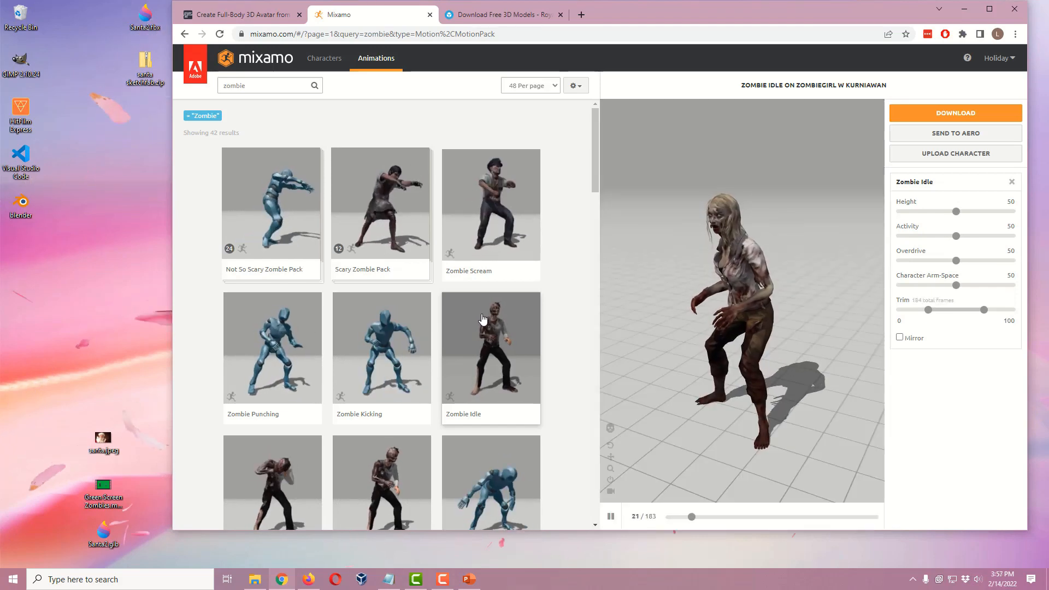
Try the Zombie Attack and Zombie Walk animations on the zombie girl character
scroll(424, 335, "down", 3)
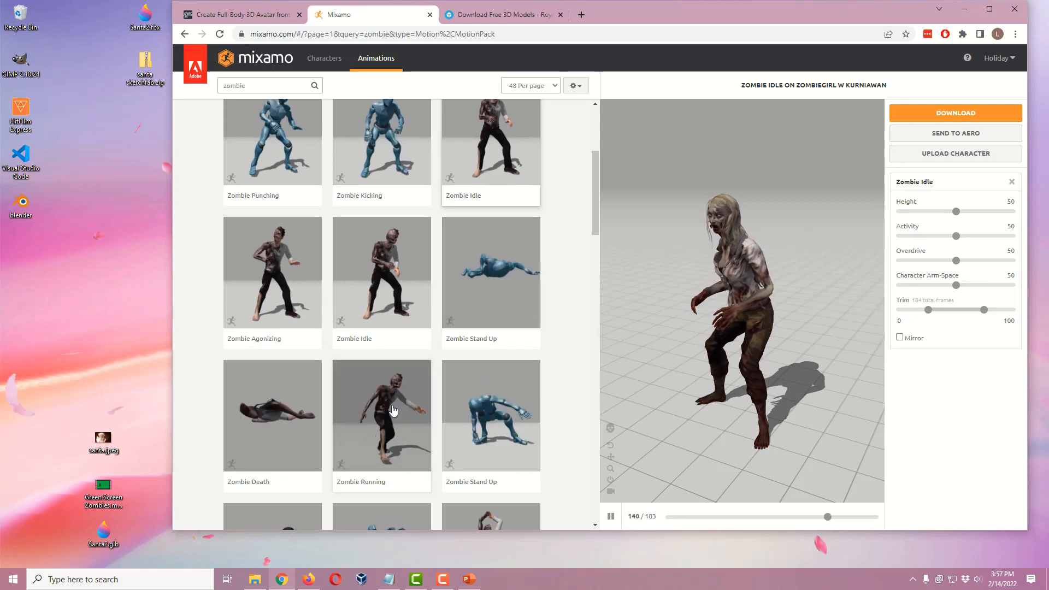
scroll(392, 411, "down", 3)
scroll(481, 382, "down", 2)
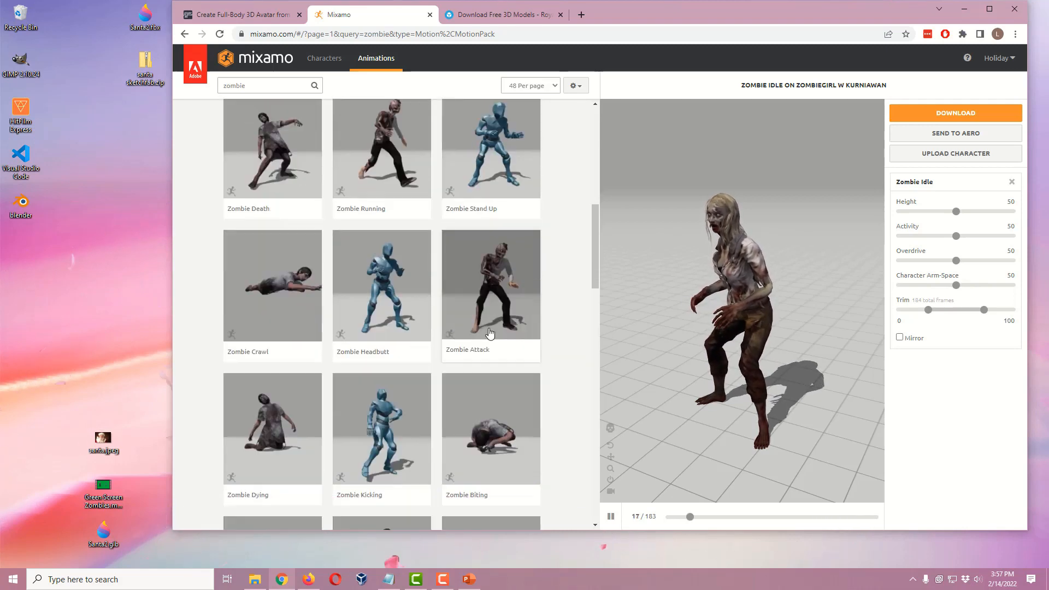
left_click(490, 328)
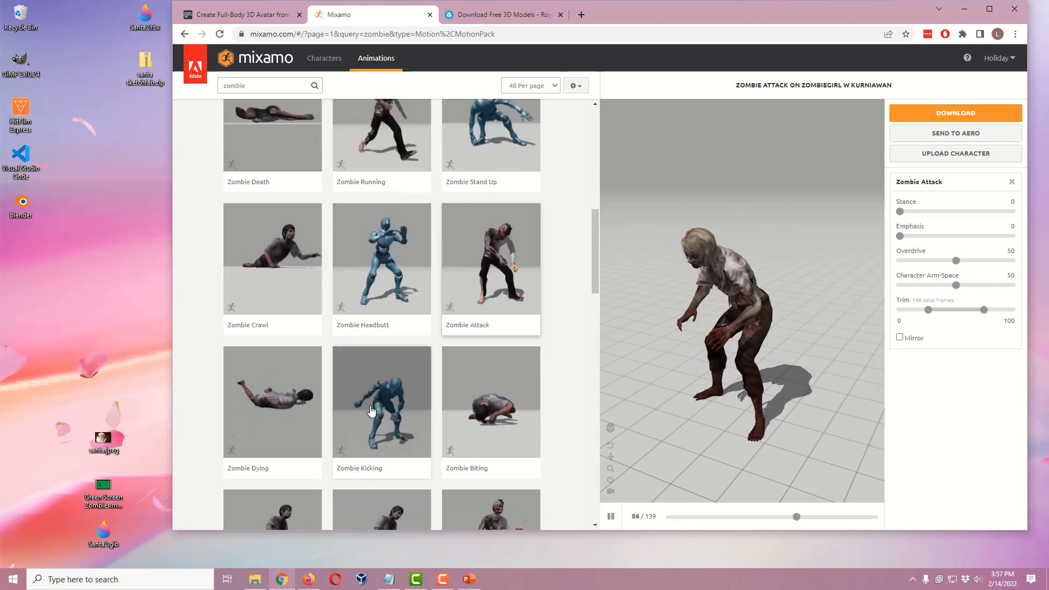
scroll(463, 355, "down", 4)
scroll(492, 363, "down", 1)
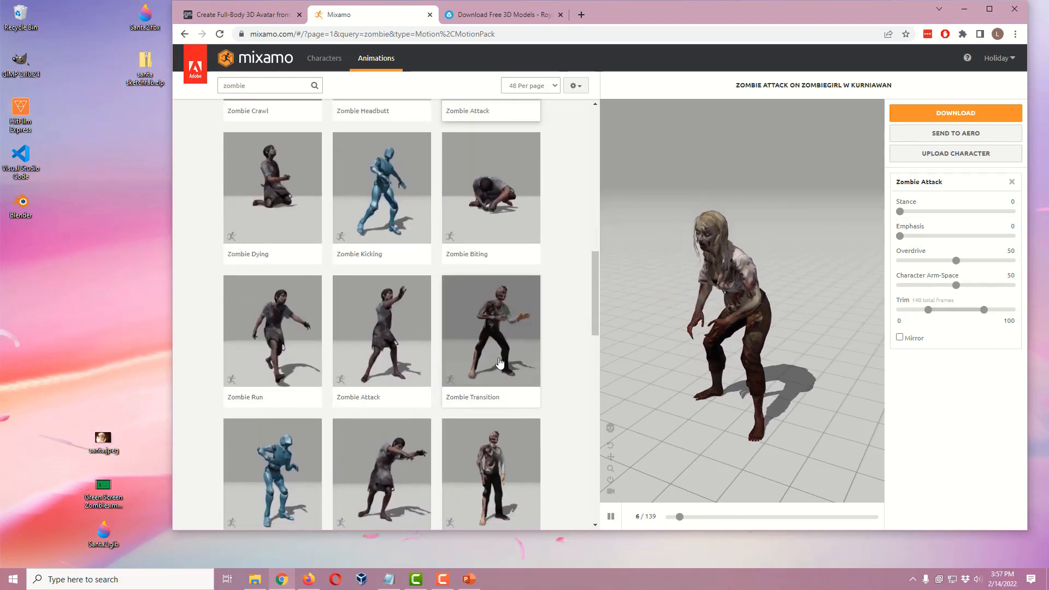
left_click(396, 349)
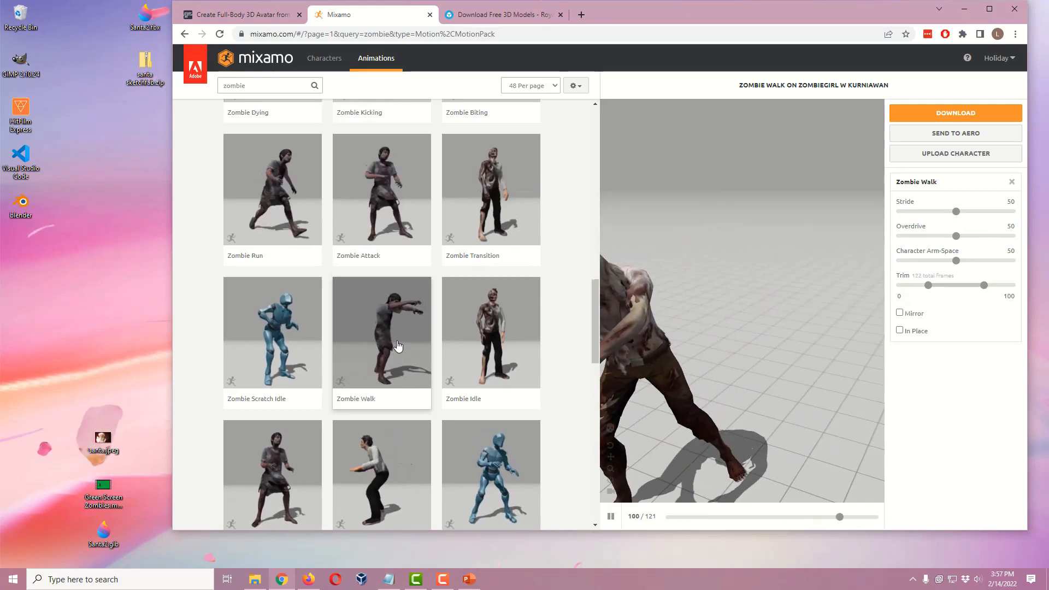
scroll(398, 346, "down", 2)
Clear the "zombie" search text and filter the animations by the Dance genre
scroll(398, 327, "up", 10)
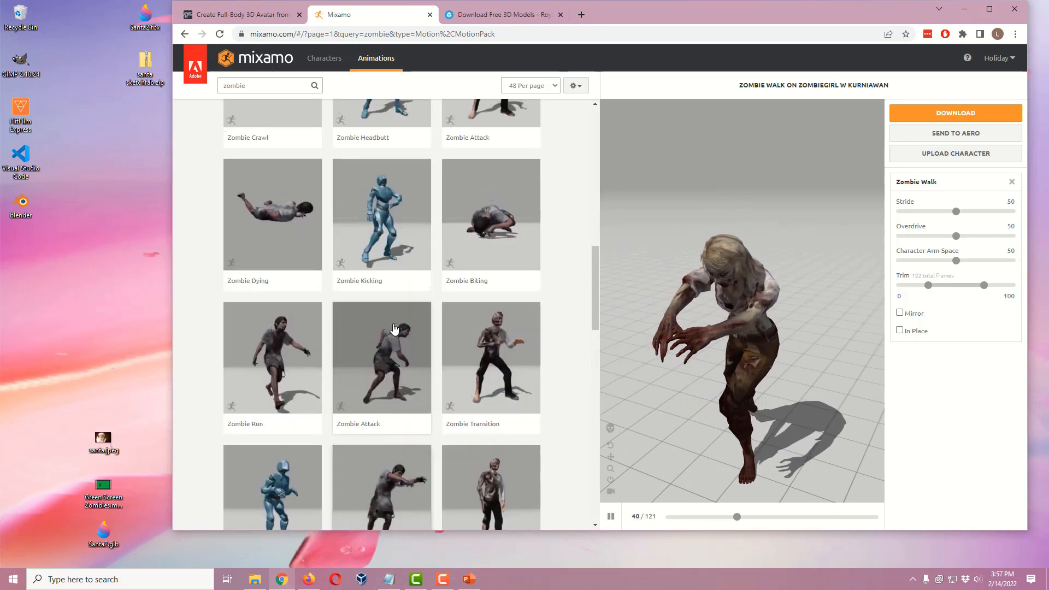
scroll(398, 314, "up", 5)
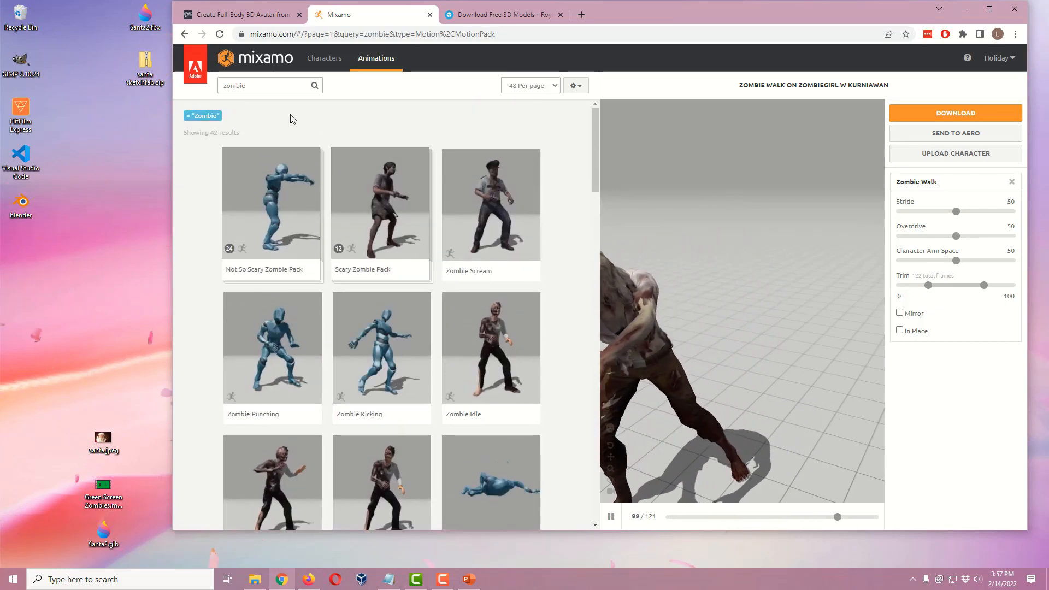
left_click(260, 88)
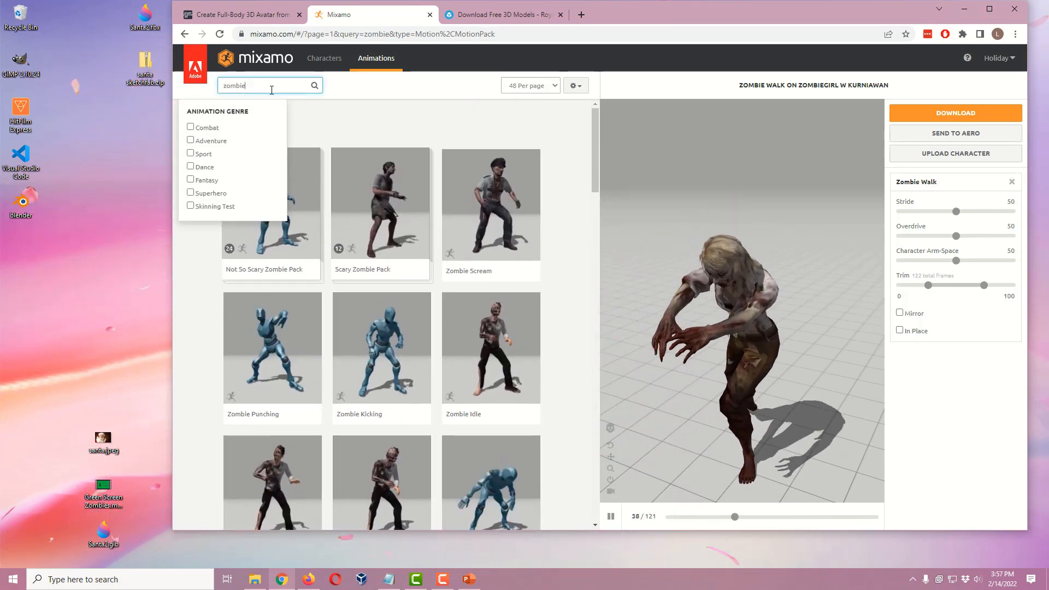
key("BackSpace")
key("BackSpace")
key("BackSpace")
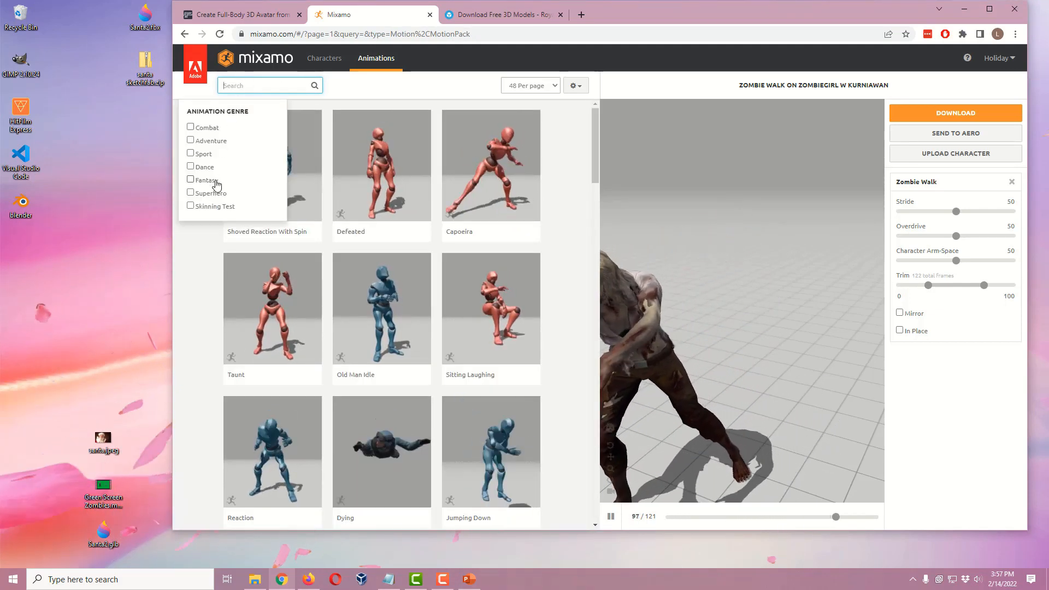
left_click(203, 167)
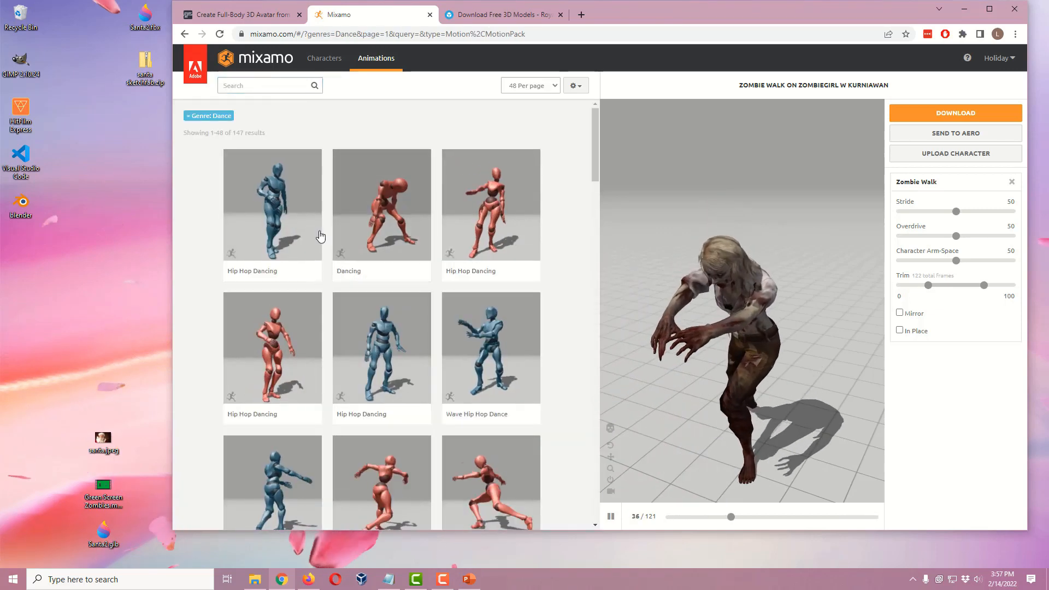
Apply the first Hip Hop Dancing animation to the zombie girl with Style 78 and Intensity 66
left_click(295, 232)
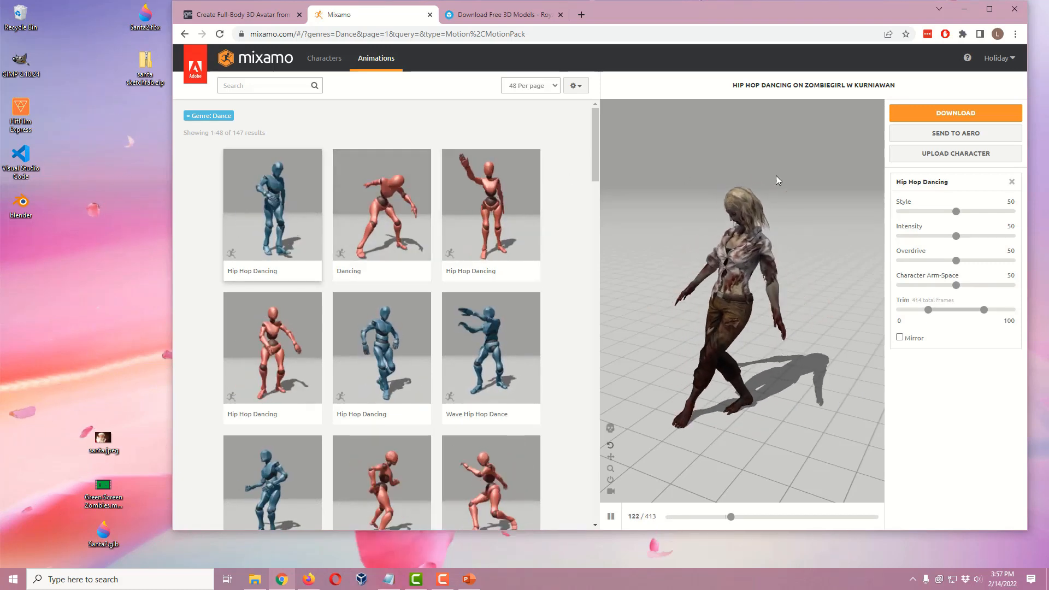
left_click_drag(958, 212, 927, 243)
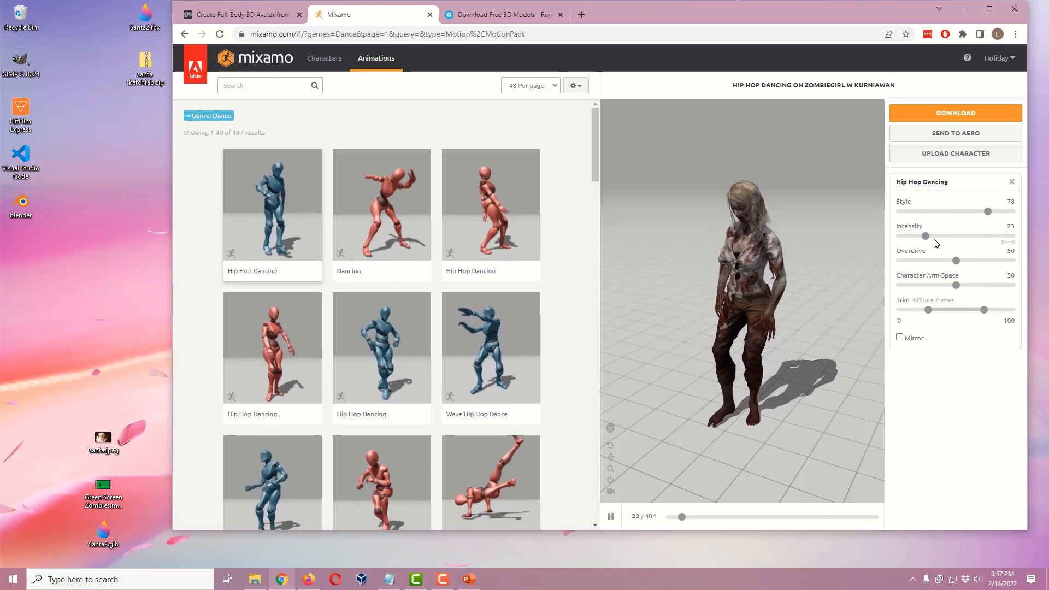
left_click_drag(930, 239, 974, 239)
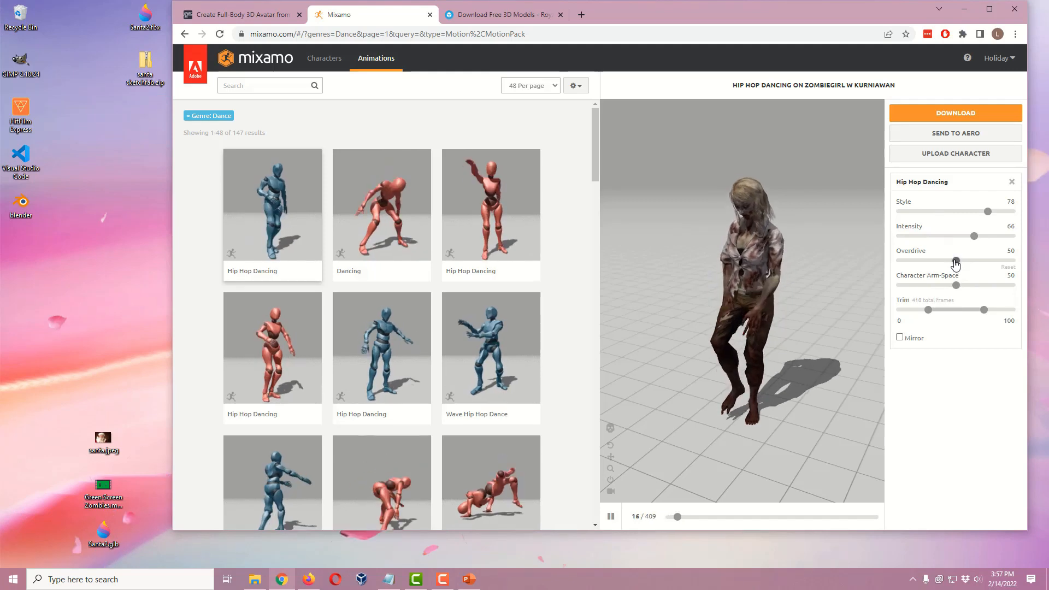
Try a faster Overdrive of 82 for the dance, and settle it at 54
left_click(960, 264)
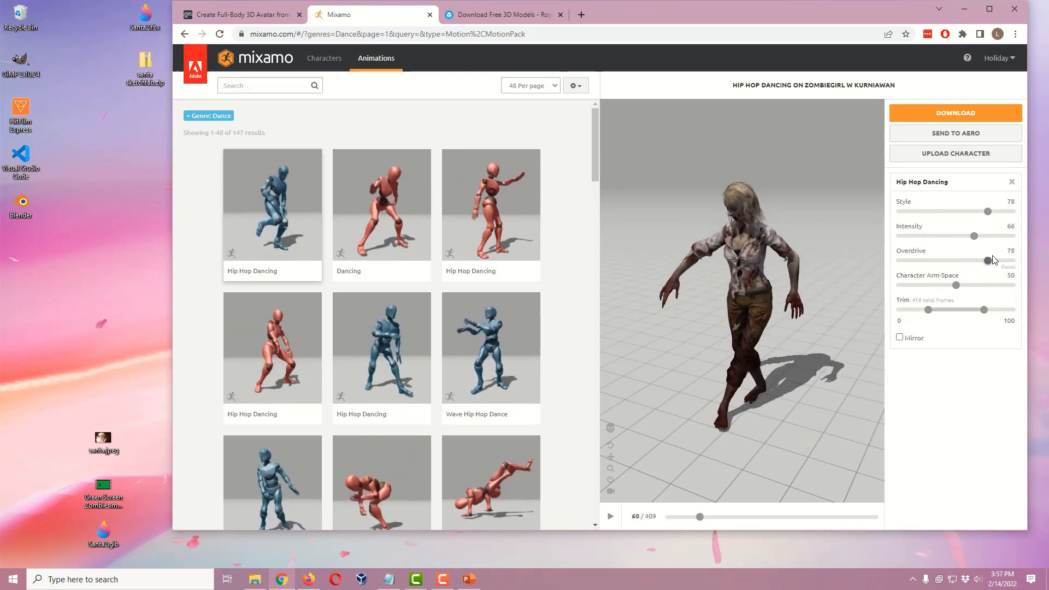
left_click_drag(993, 260, 996, 261)
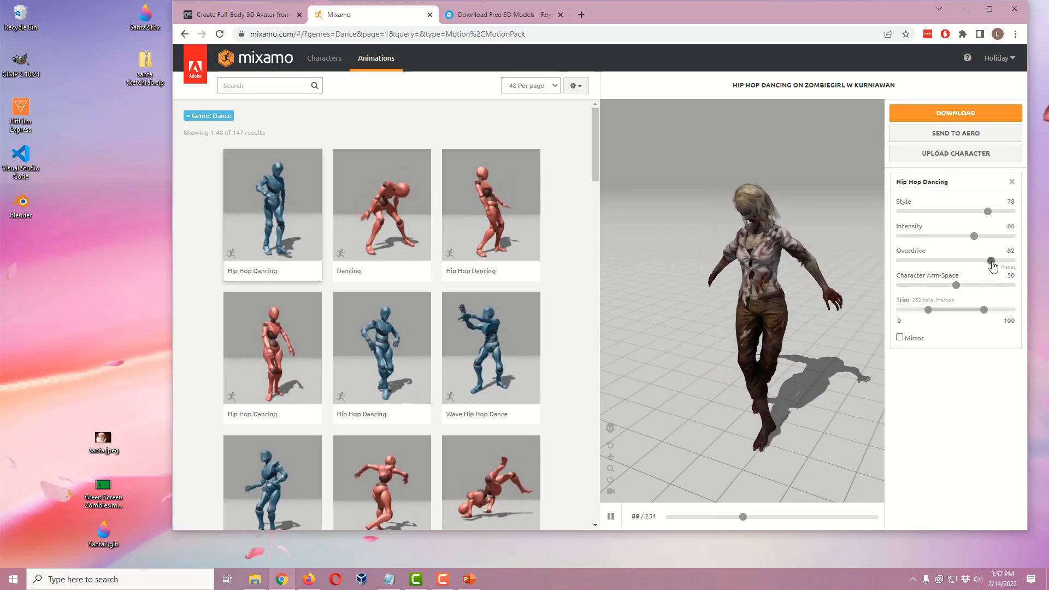
left_click_drag(992, 263, 961, 261)
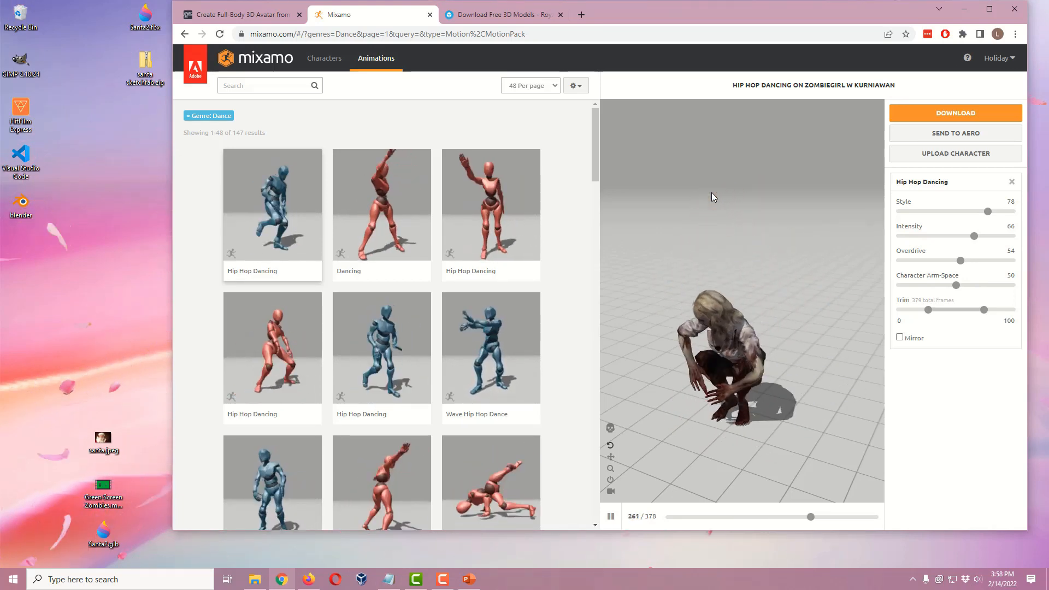
Download the dancing zombie as FBX Binary with skin, 30 frames per second and no keyframe reduction
left_click(967, 114)
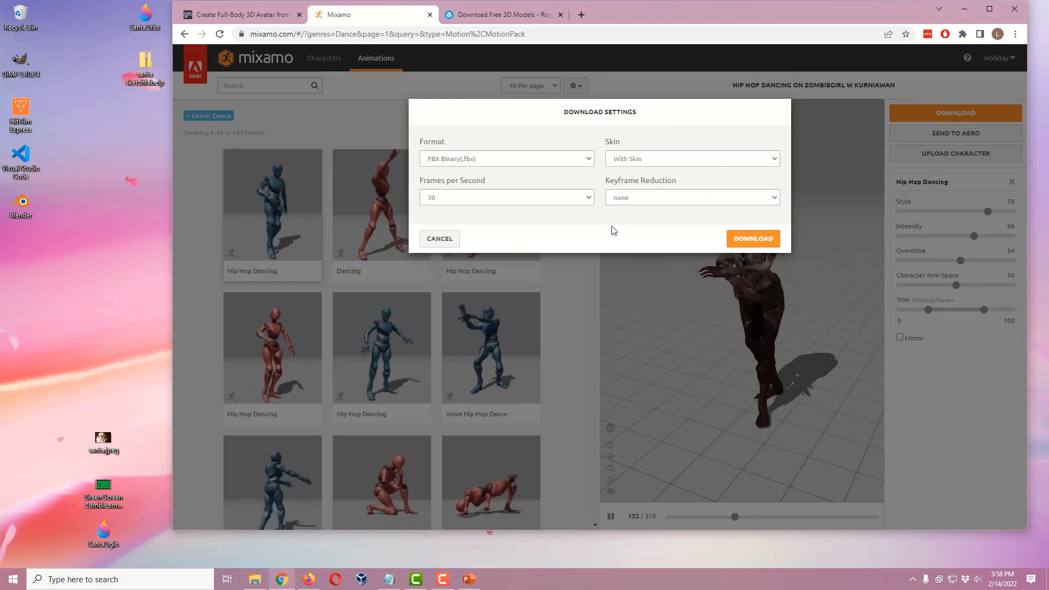
left_click(763, 242)
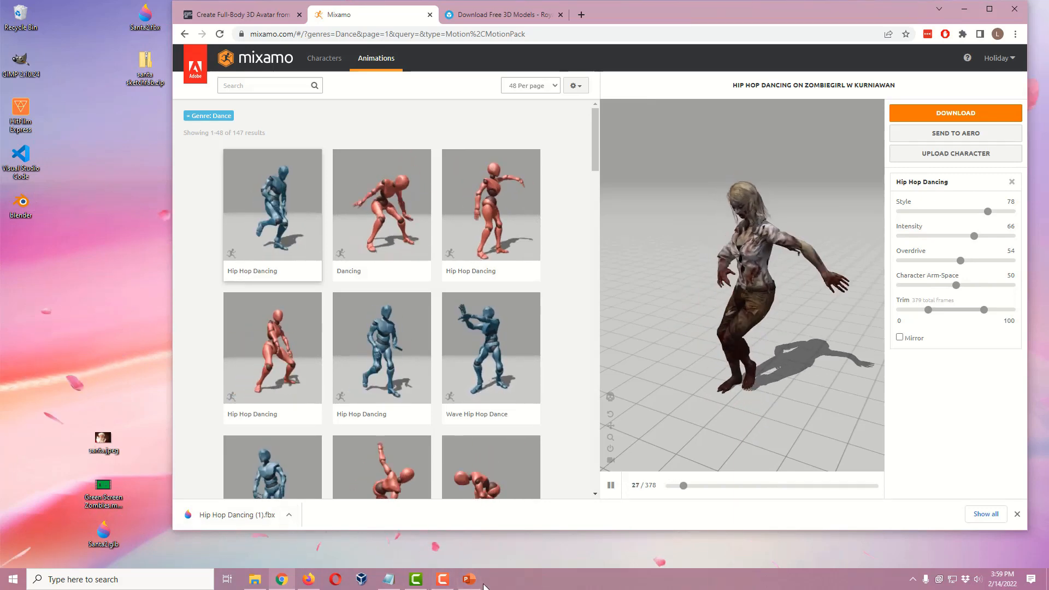
Switch to PowerPoint and create a new blank presentation
mouse_move(469, 584)
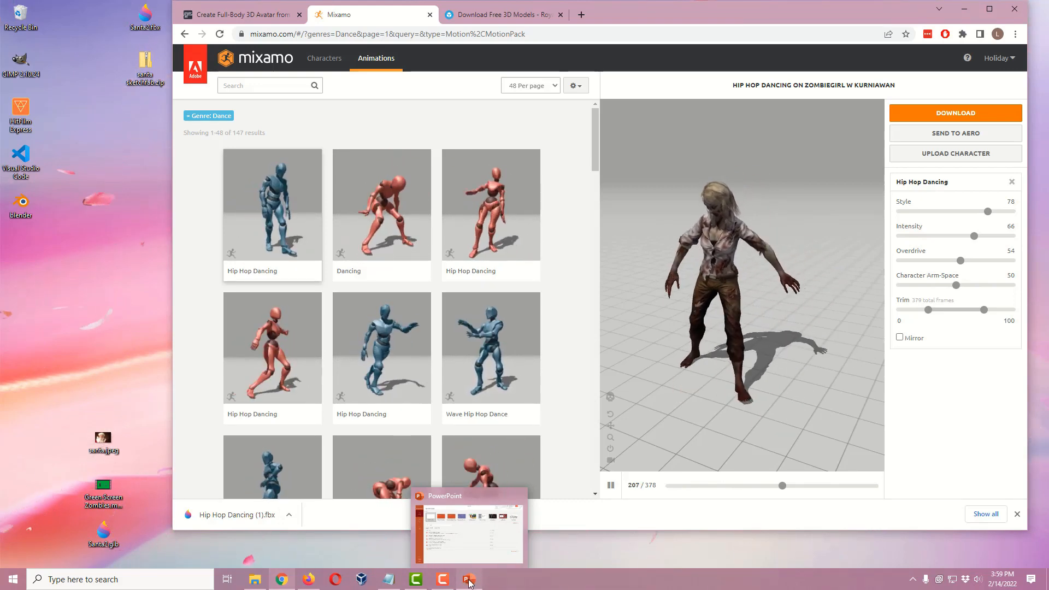
left_click(472, 581)
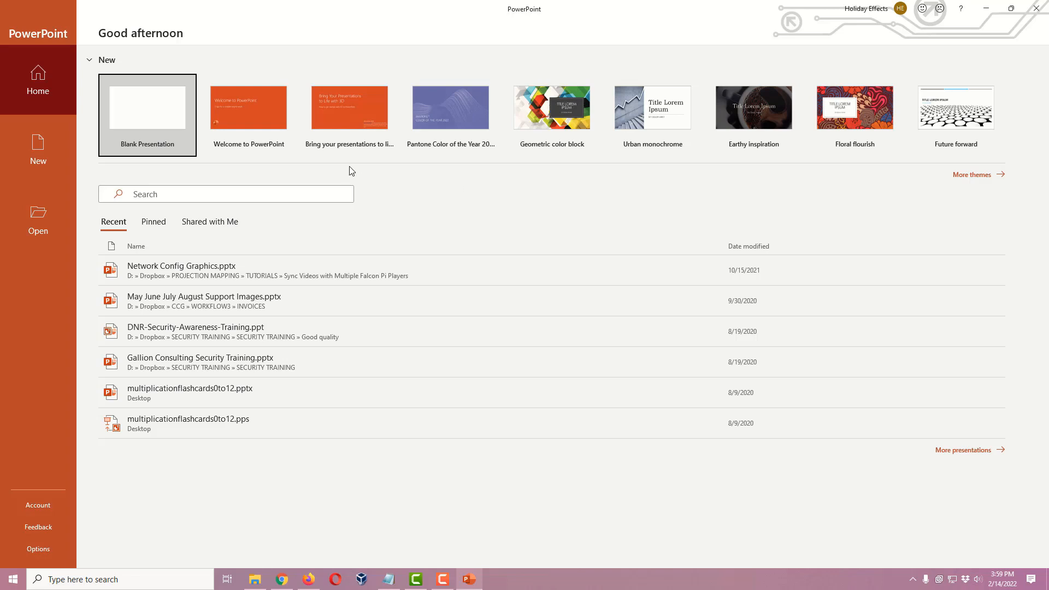
left_click(147, 131)
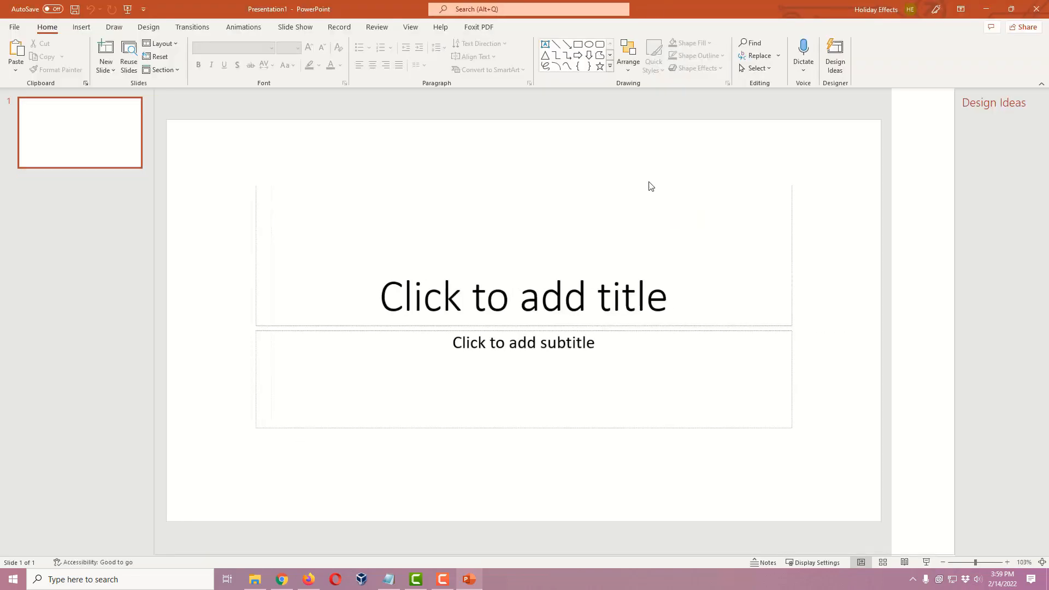
Delete the title and subtitle placeholders from the slide
left_click(557, 184)
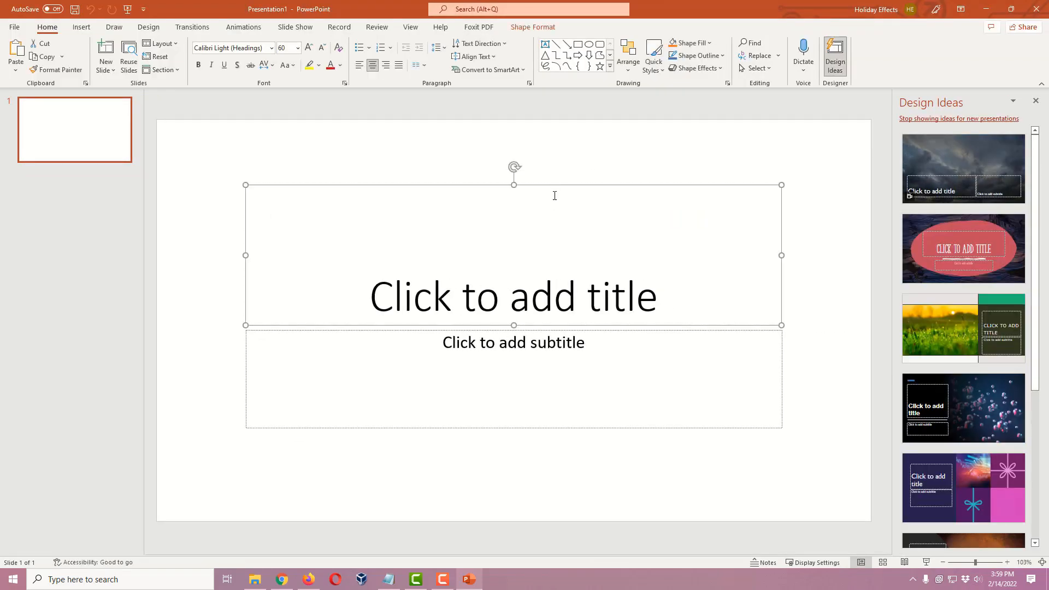
key("Delete")
left_click(530, 330)
key("Delete")
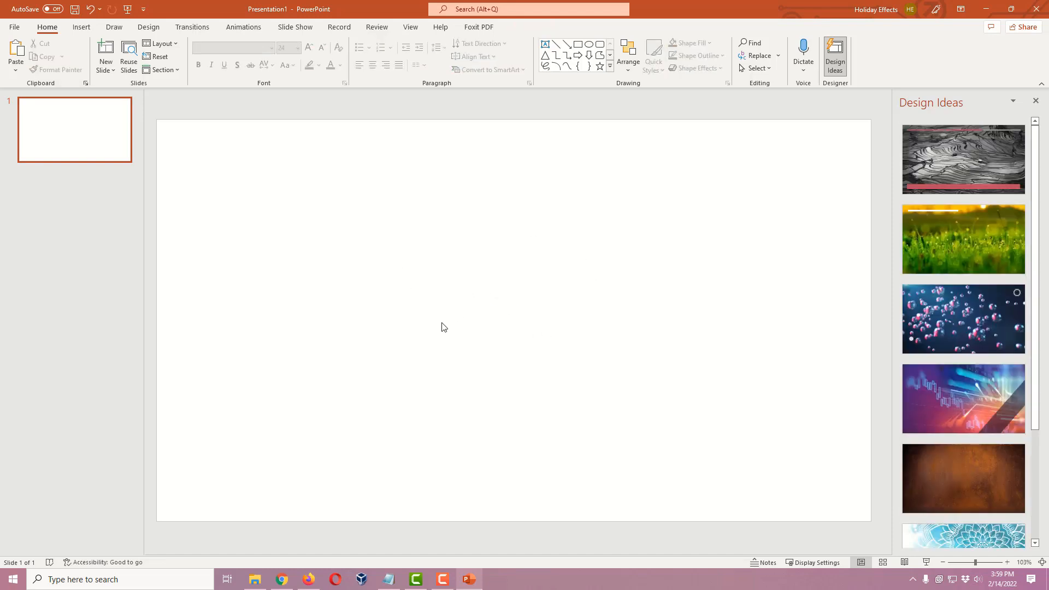
Locate the downloaded Hip Hop Dancing (1).fbx from Chrome in its folder and insert it into the blank PowerPoint slide
left_click(280, 584)
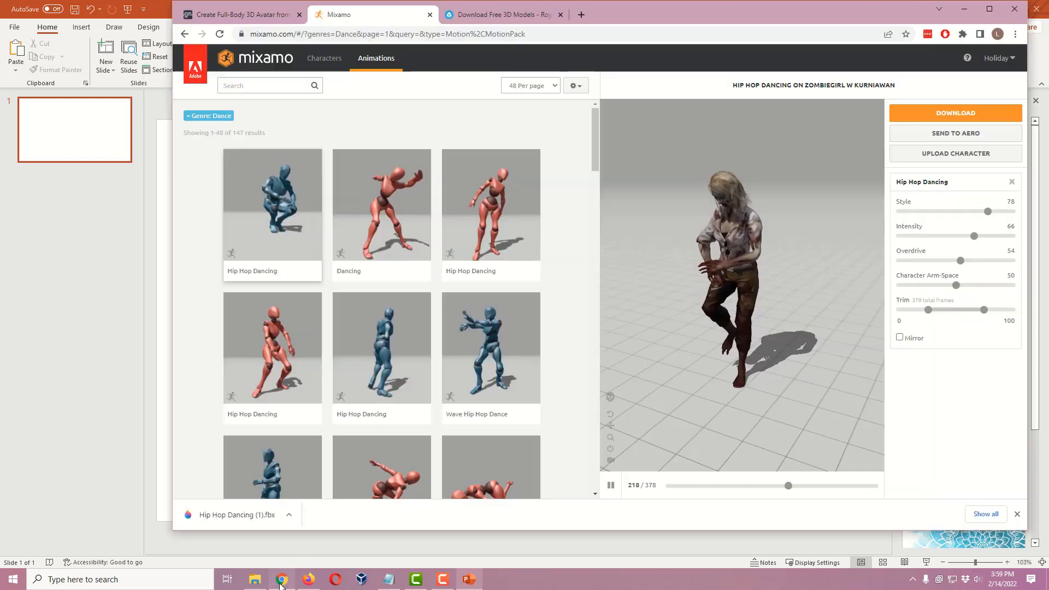
left_click(289, 514)
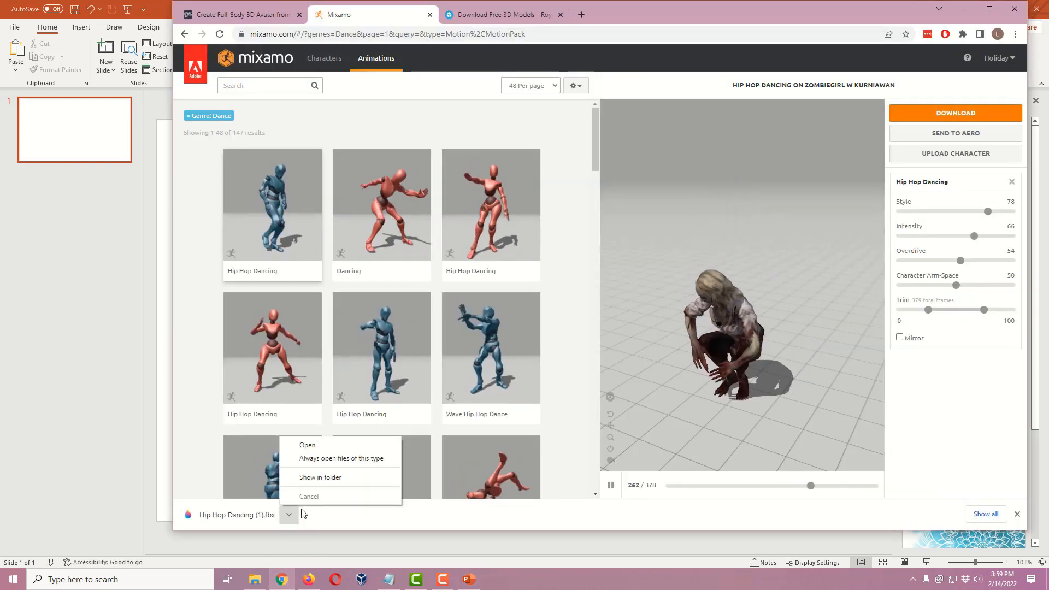
left_click(328, 478)
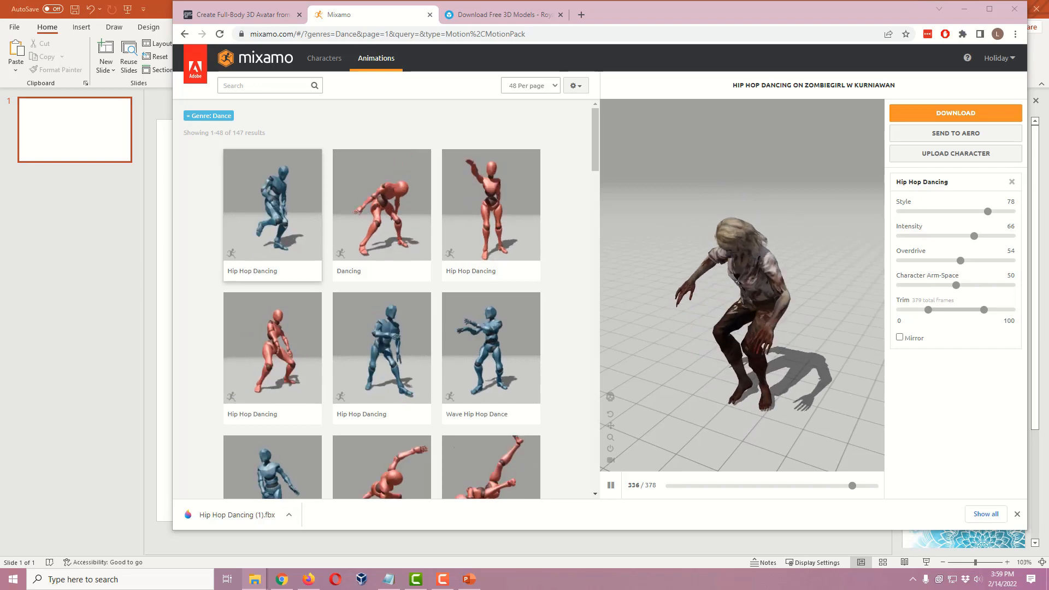
left_click(965, 9)
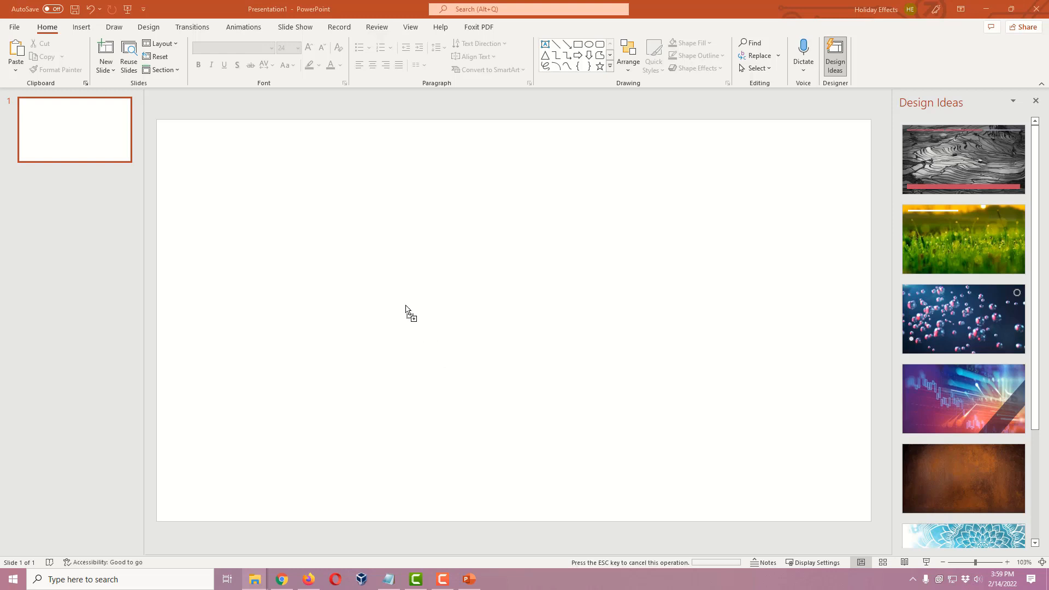
left_click_drag(406, 306, 405, 306)
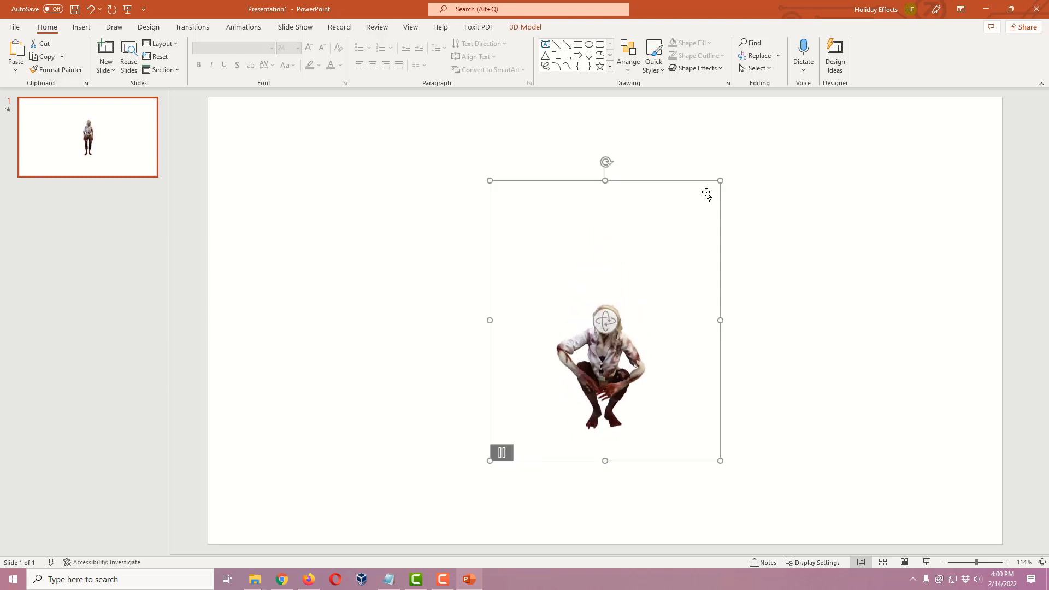
Enlarge the zombie model, try out its 3D rotation, and position it near the middle of the slide
left_click_drag(720, 180, 761, 130)
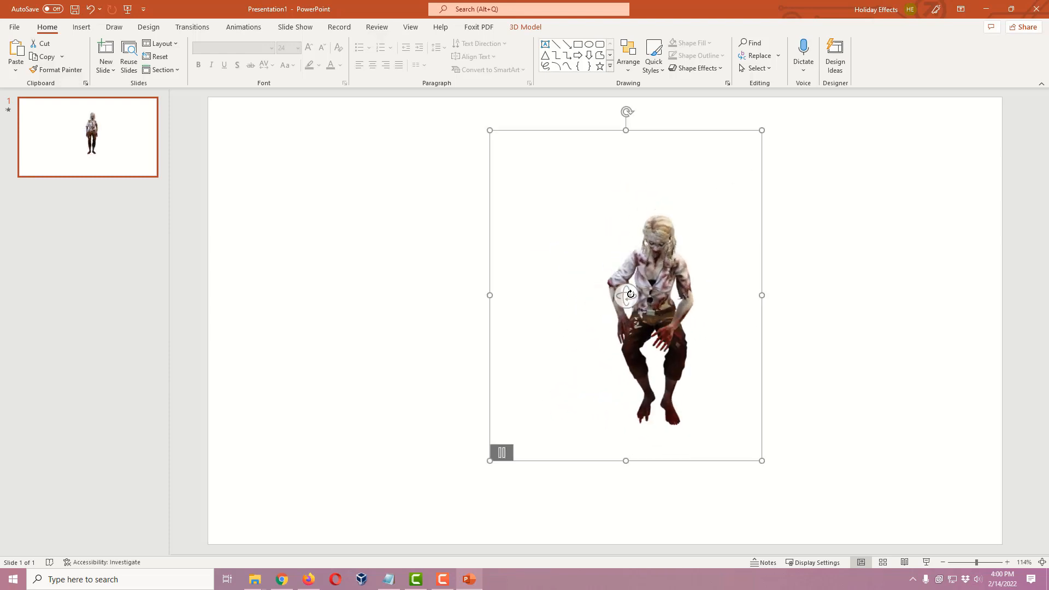
left_click_drag(626, 295, 631, 294)
left_click_drag(626, 295, 551, 268)
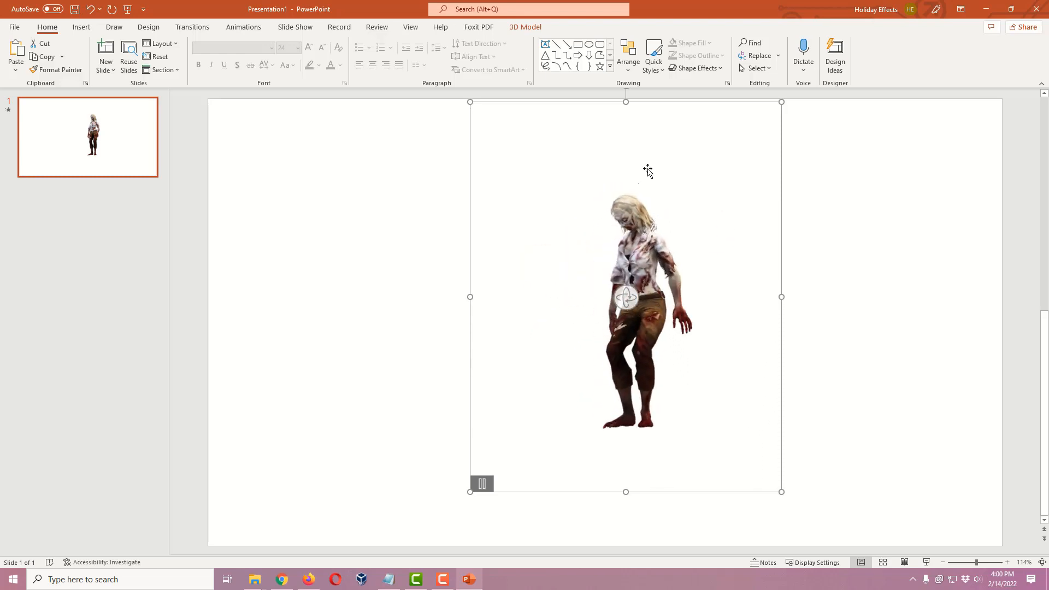
left_click_drag(654, 275, 608, 287)
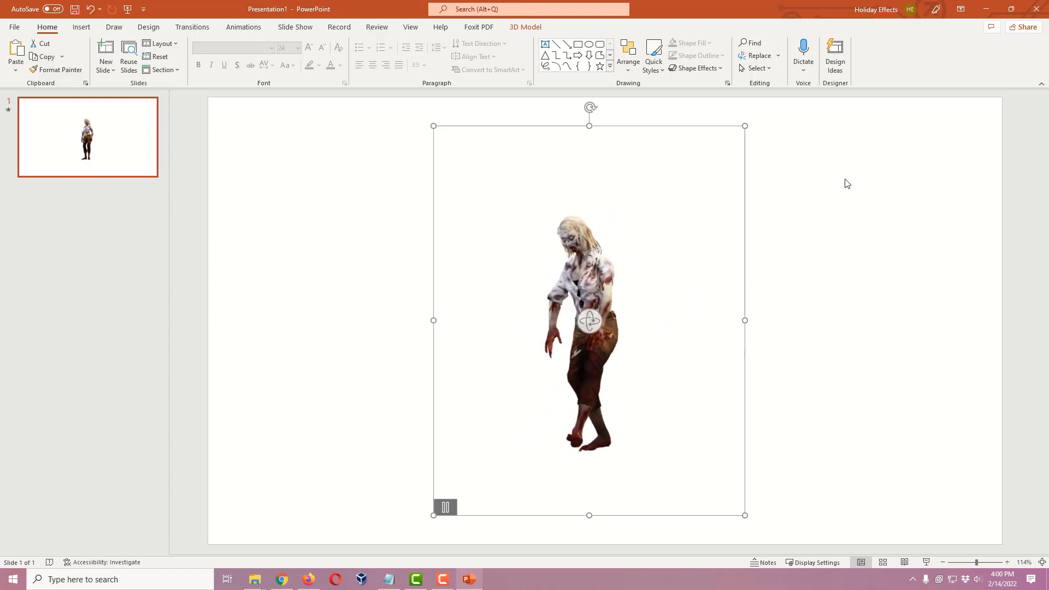
Fill the slide background with a solid custom green of RGB 0, 177, 64
right_click(815, 205)
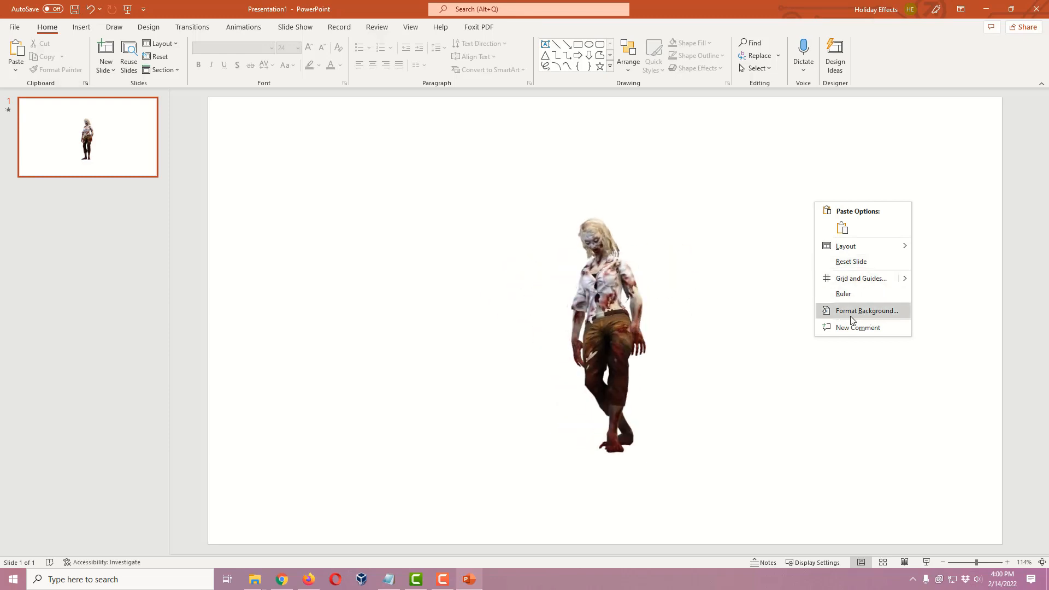
left_click(867, 310)
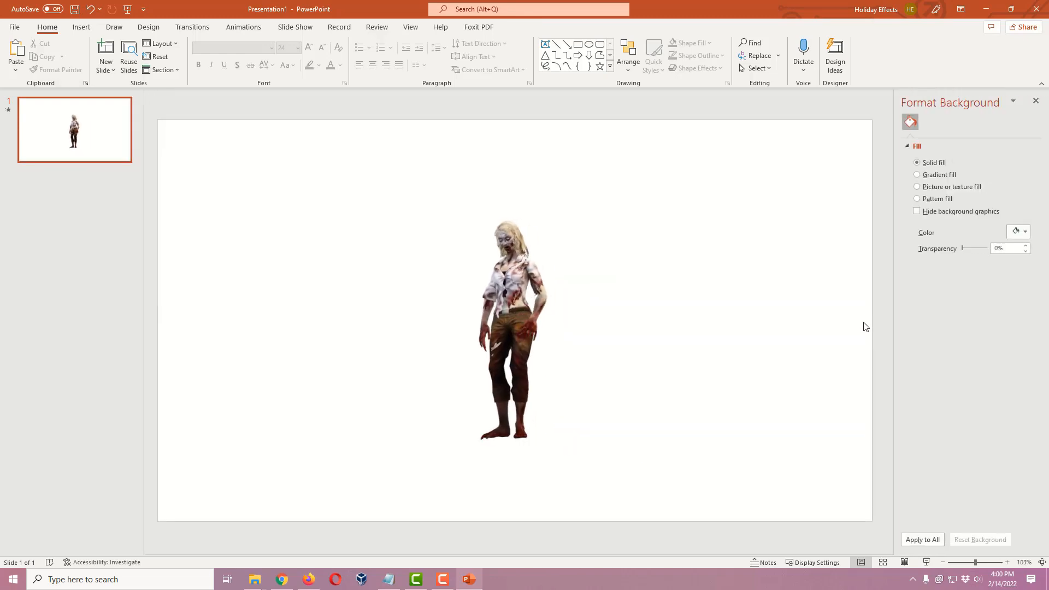
left_click(1016, 234)
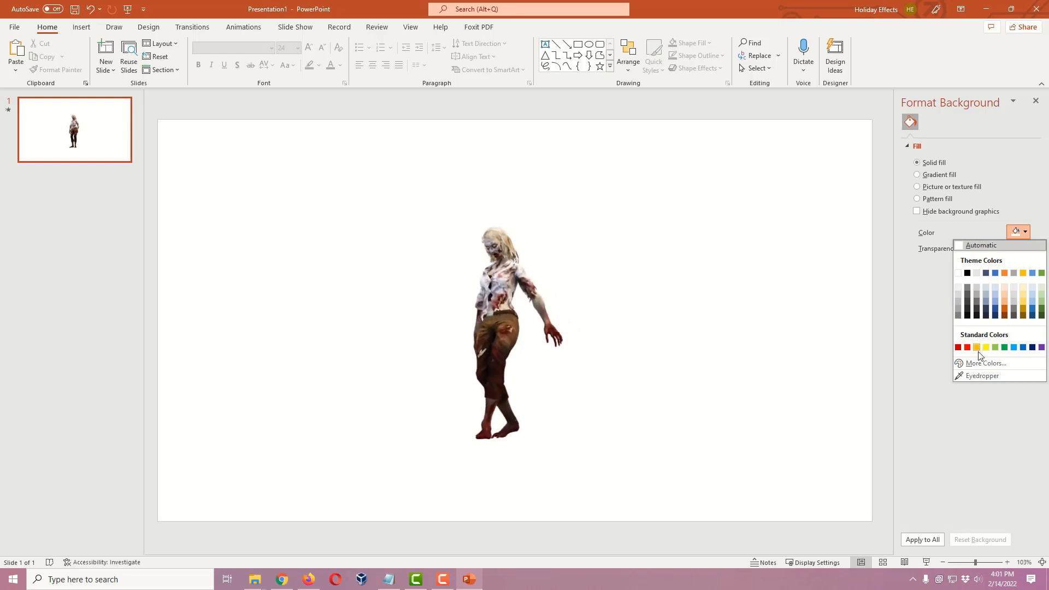
left_click(985, 364)
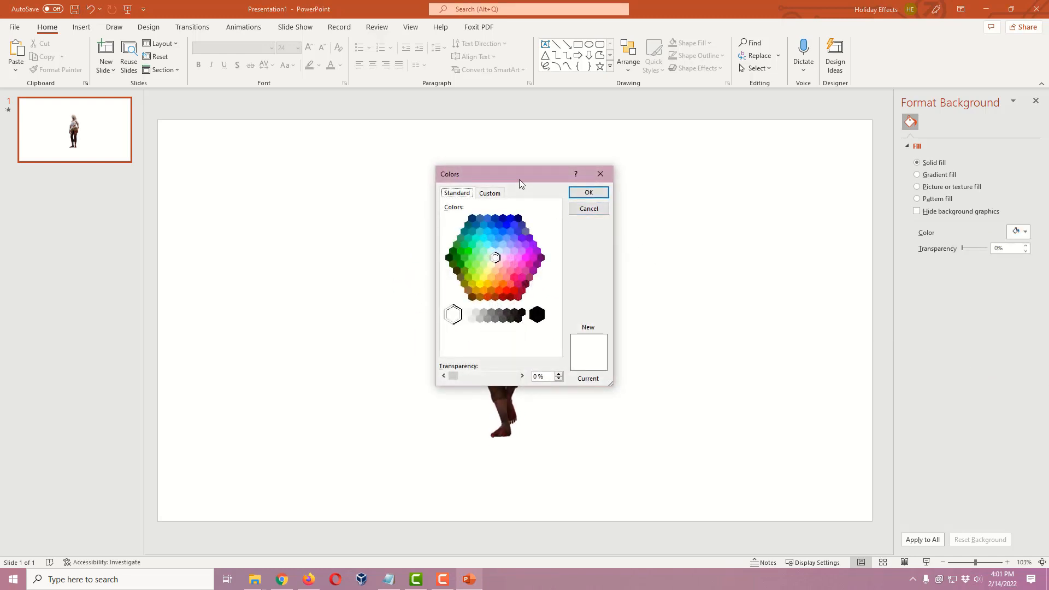
left_click_drag(519, 180, 669, 189)
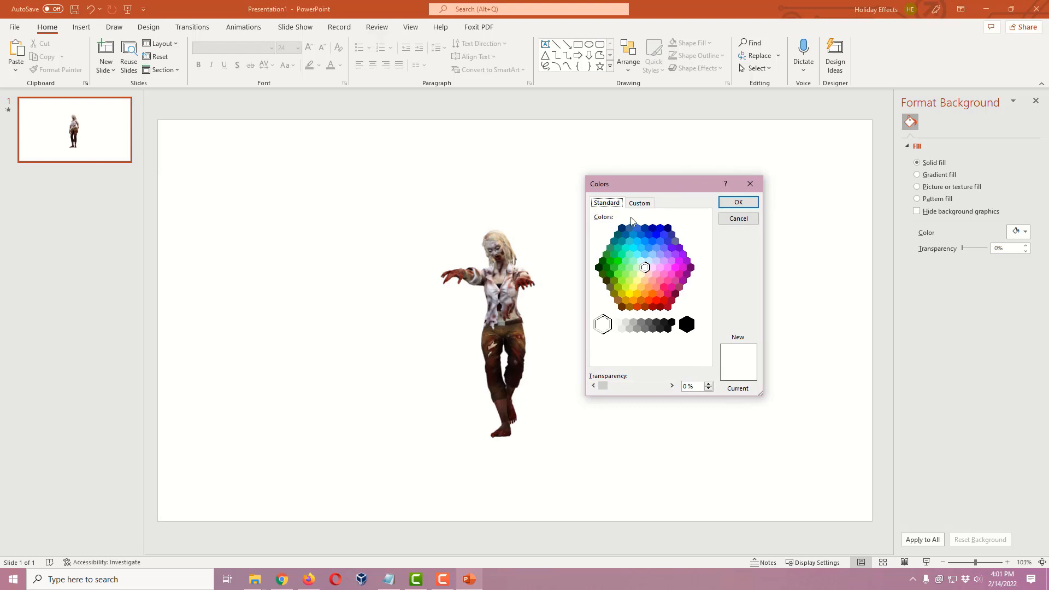
left_click(640, 204)
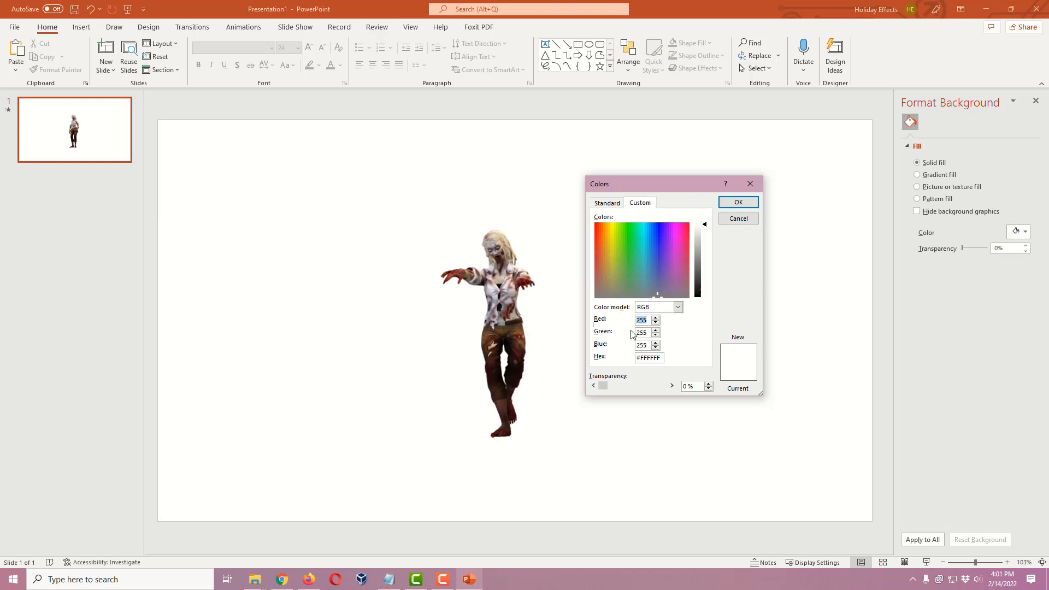
key("alt+Tab")
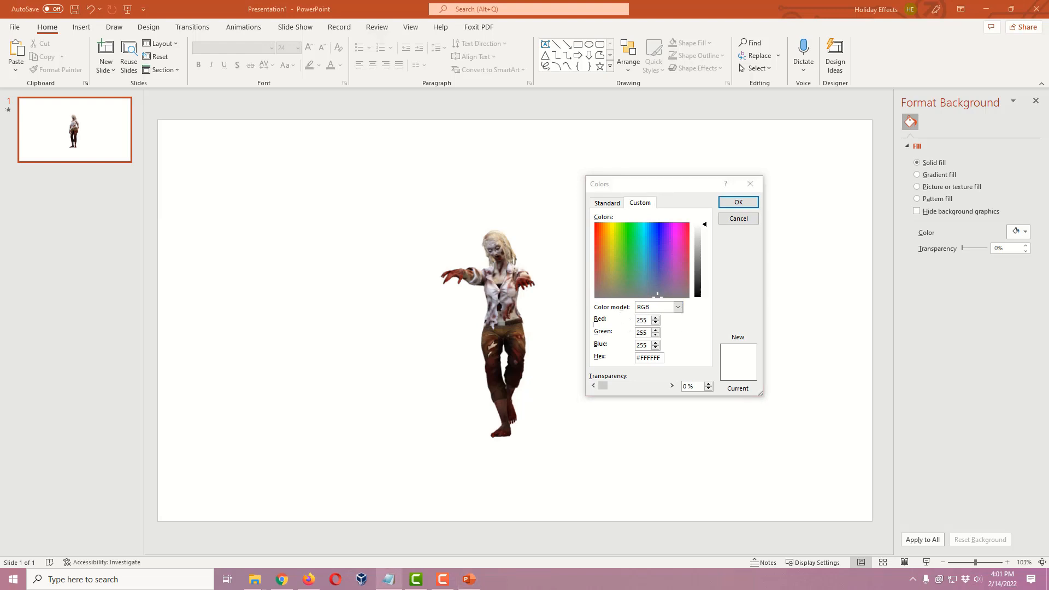
key("alt+Tab")
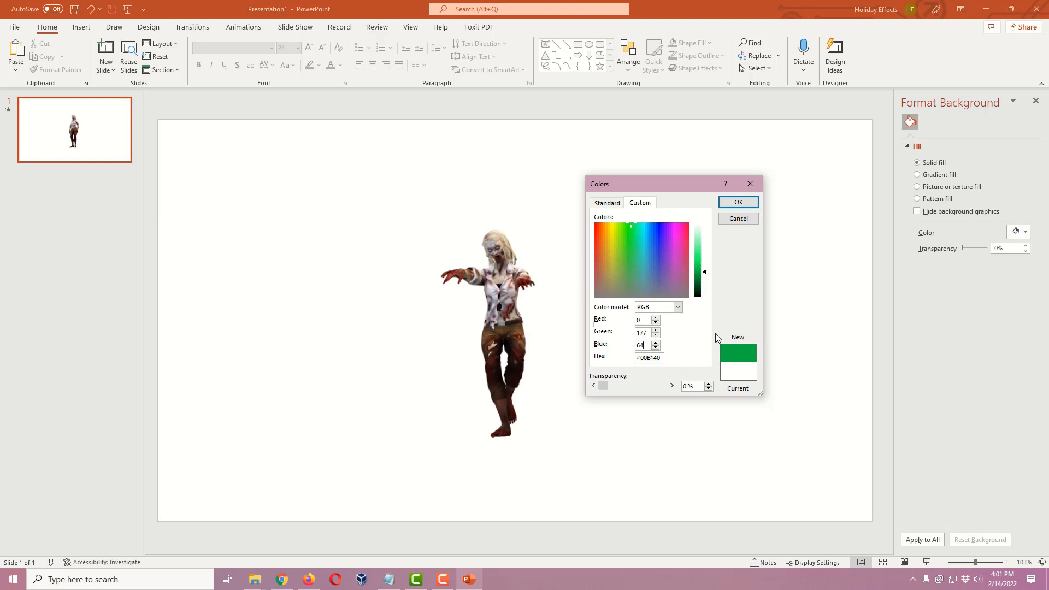
left_click(739, 203)
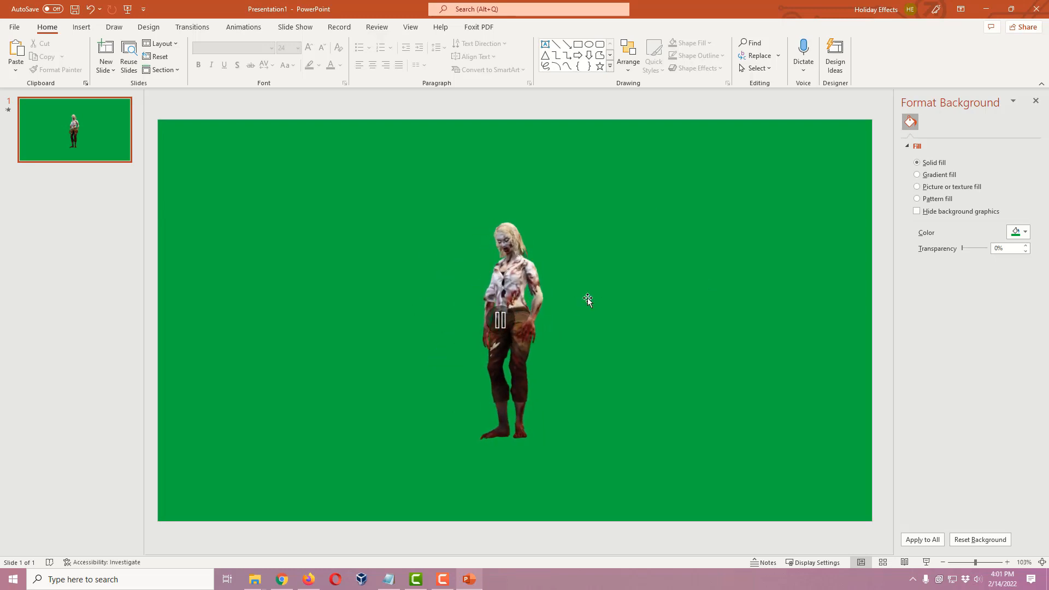
Set the slide background to a solid custom blue of RGB 0, 71, 187
right_click(684, 255)
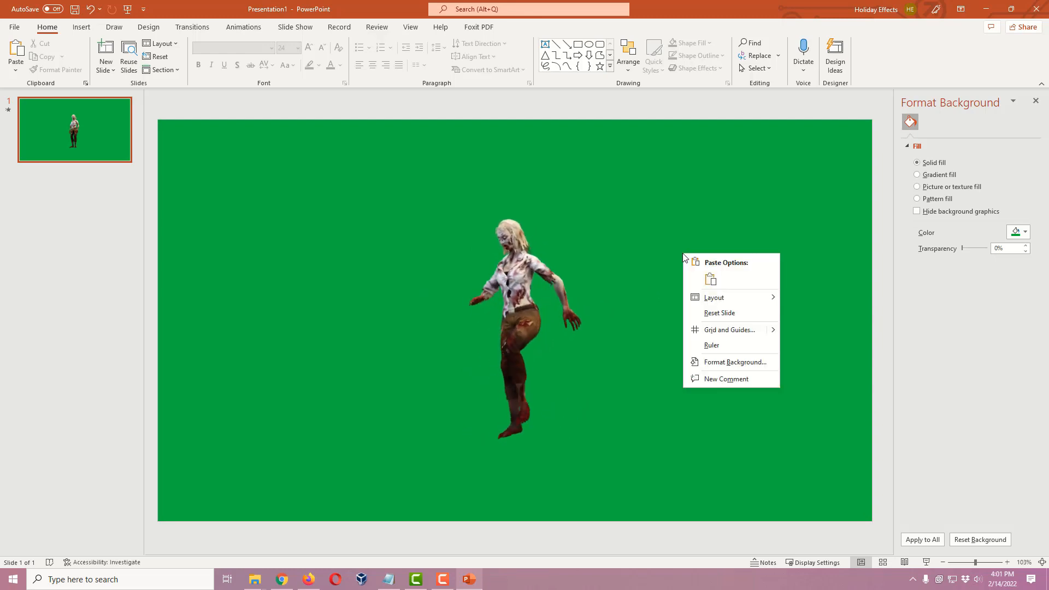
left_click(733, 363)
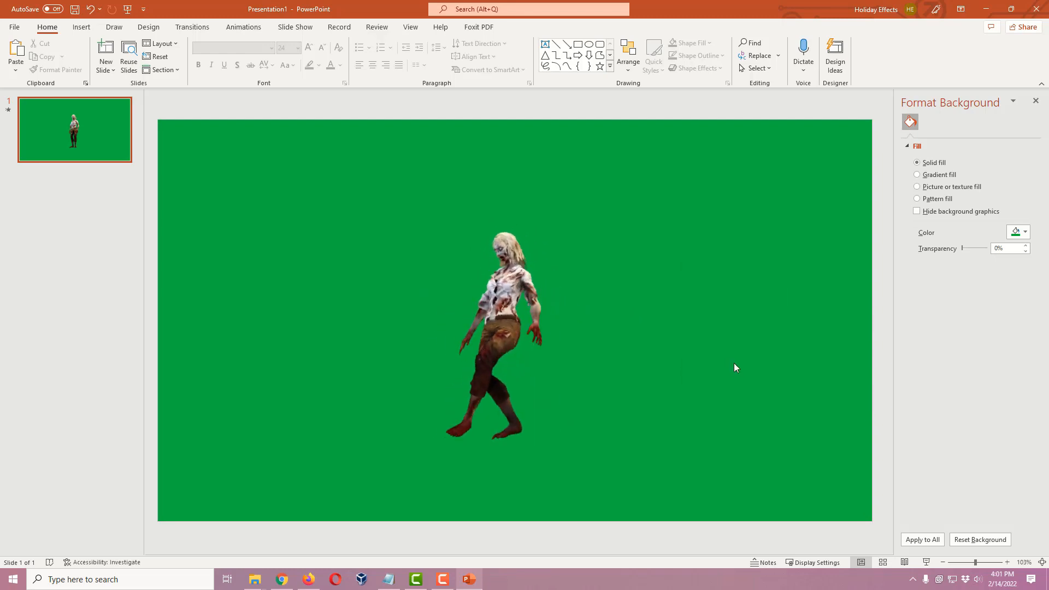
left_click(1019, 234)
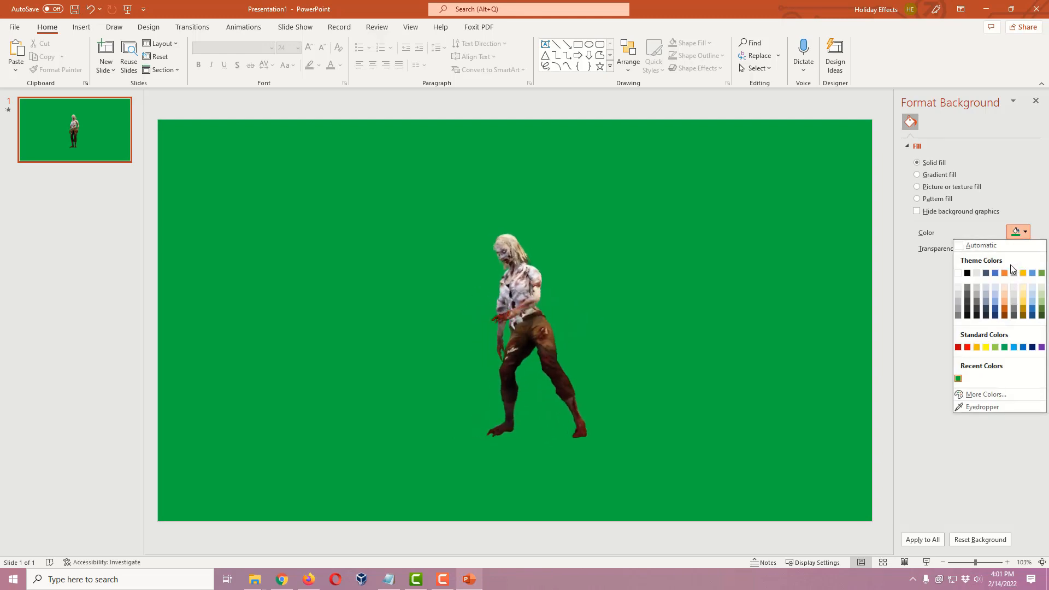
left_click(987, 393)
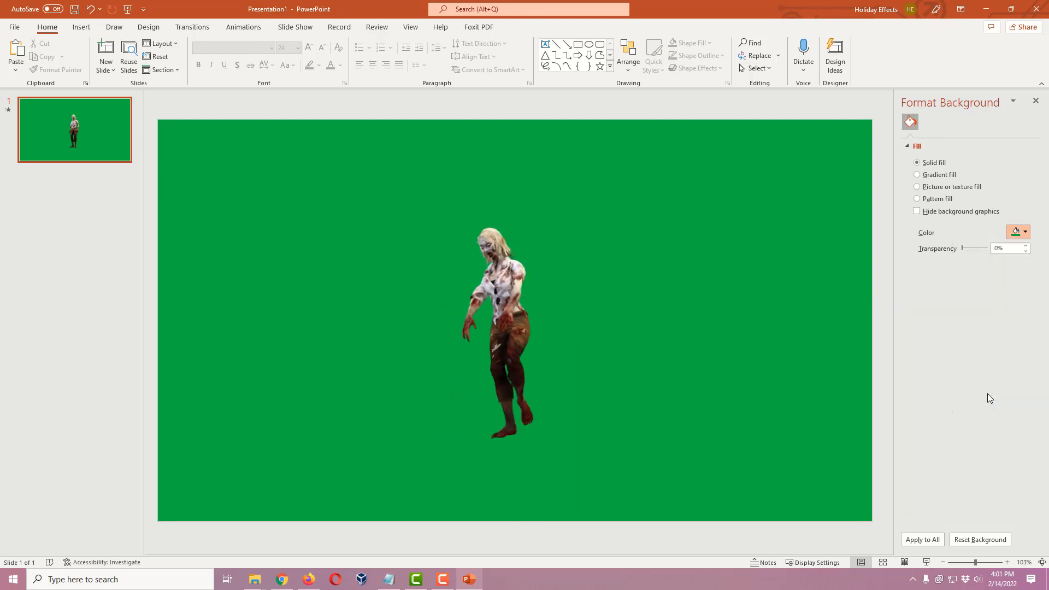
left_click(650, 211)
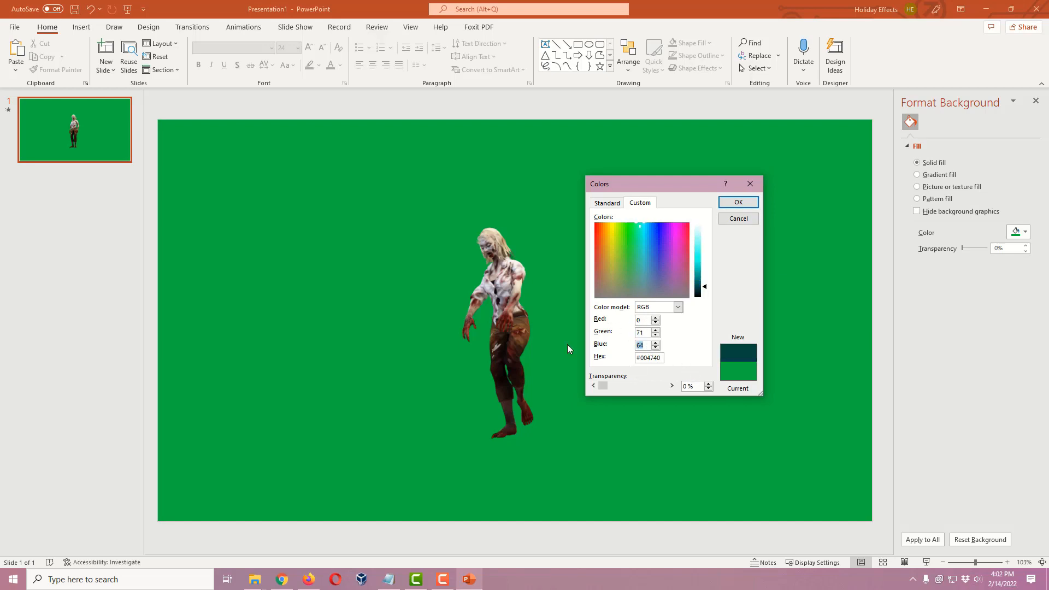
type("187")
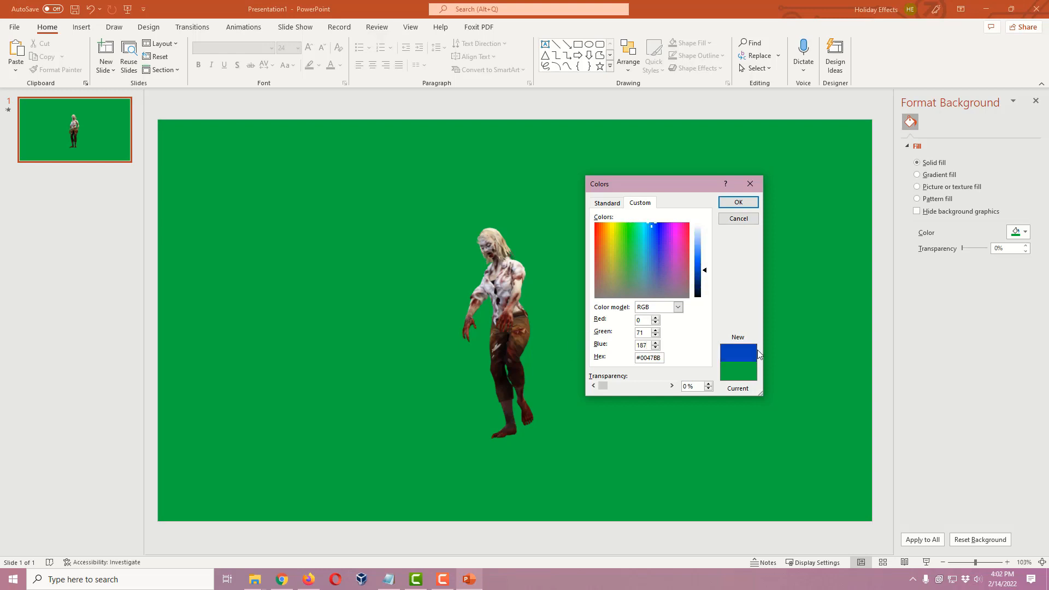
left_click(738, 203)
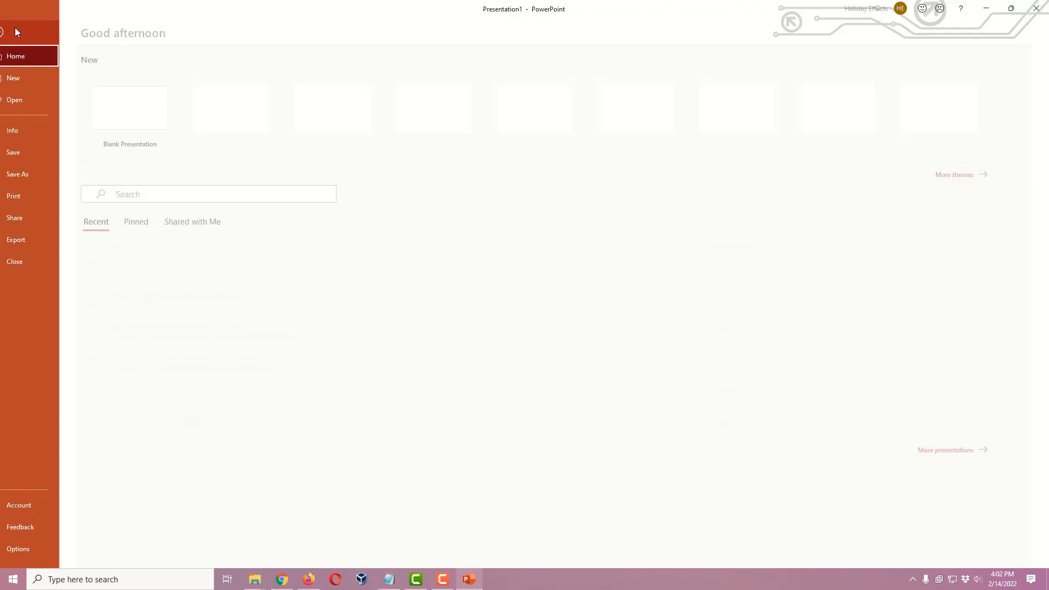
Set up a video export of the presentation at Full HD (1080p) quality
left_click(14, 27)
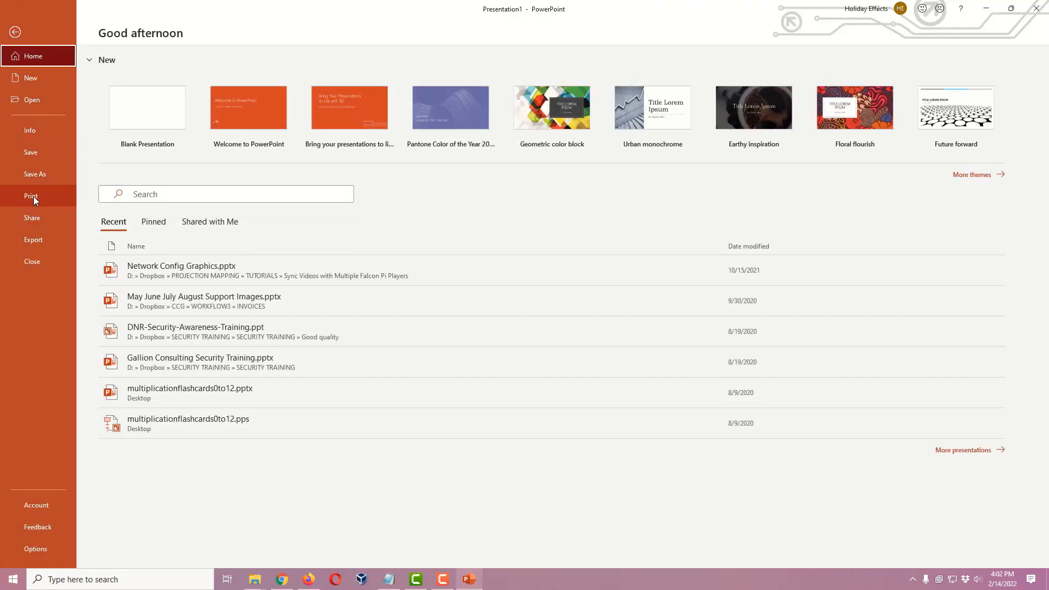
left_click(35, 241)
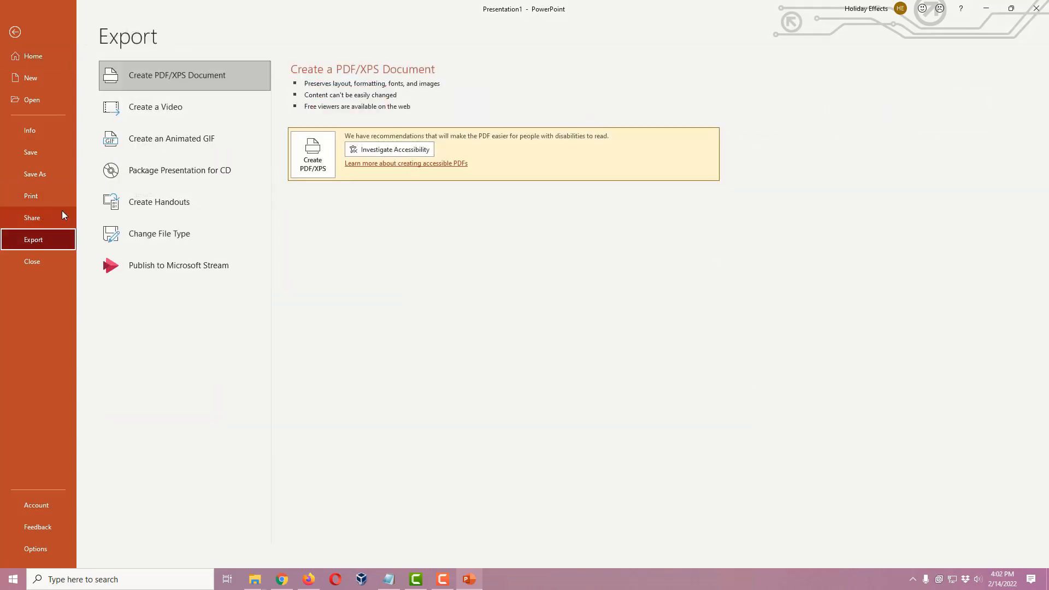
left_click(166, 109)
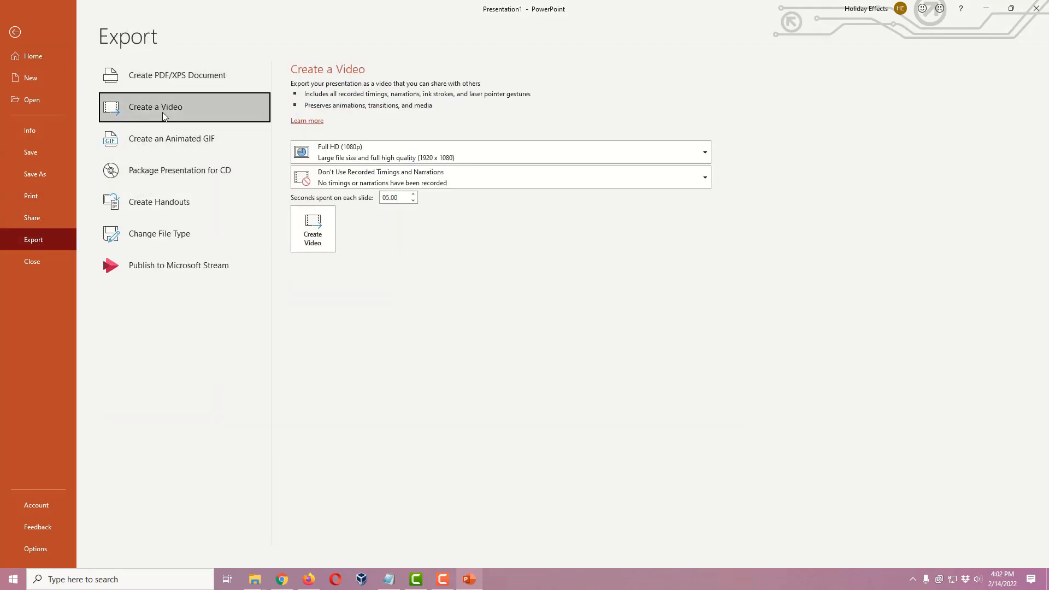
left_click(427, 152)
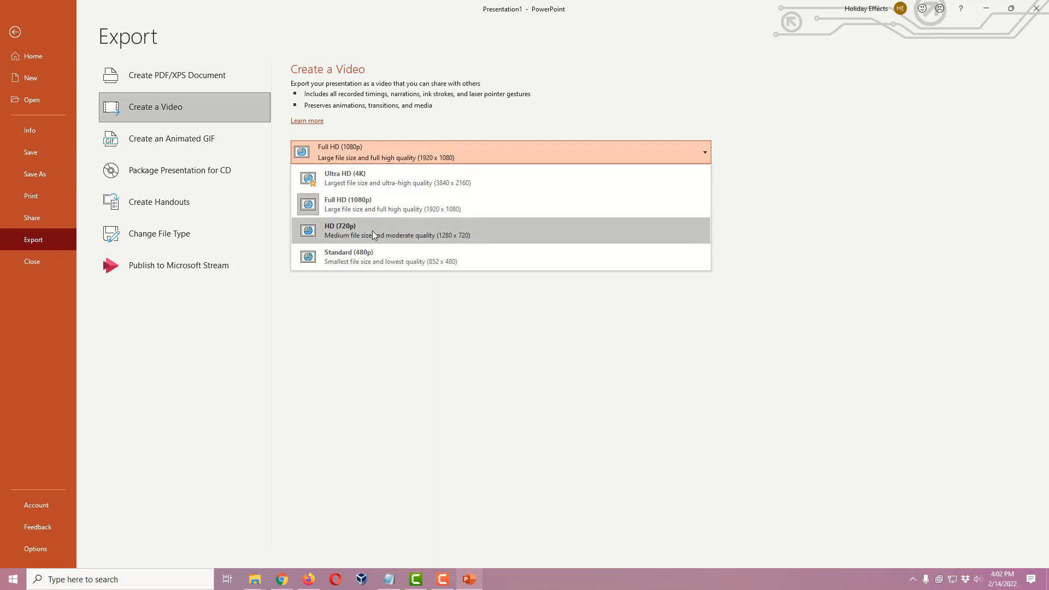
left_click(383, 202)
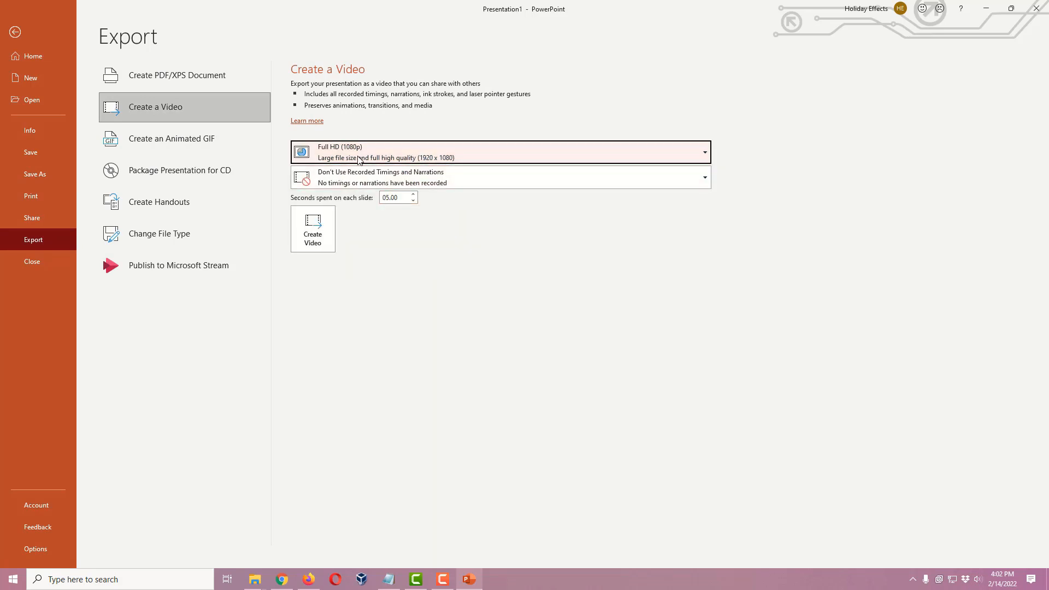
Create the video and save it to the Desktop as Presentation1.mp4
left_click(316, 235)
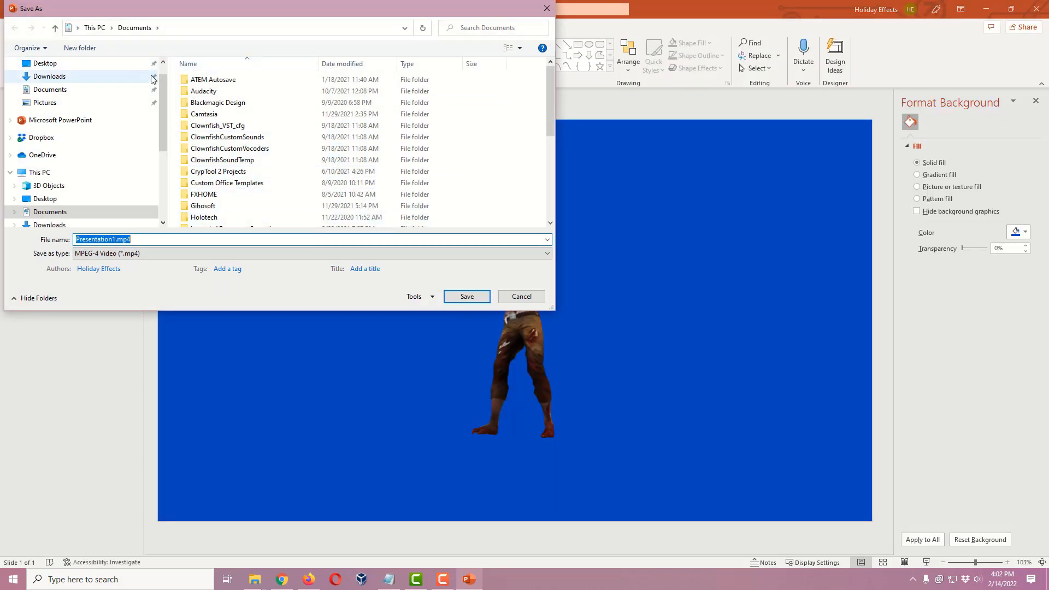
left_click(54, 64)
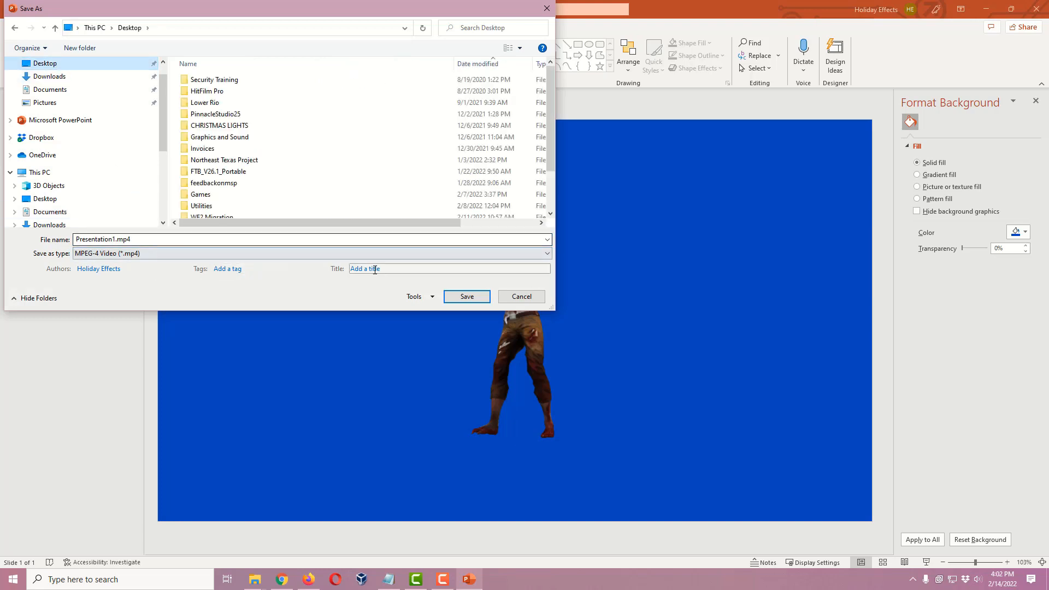
left_click(466, 296)
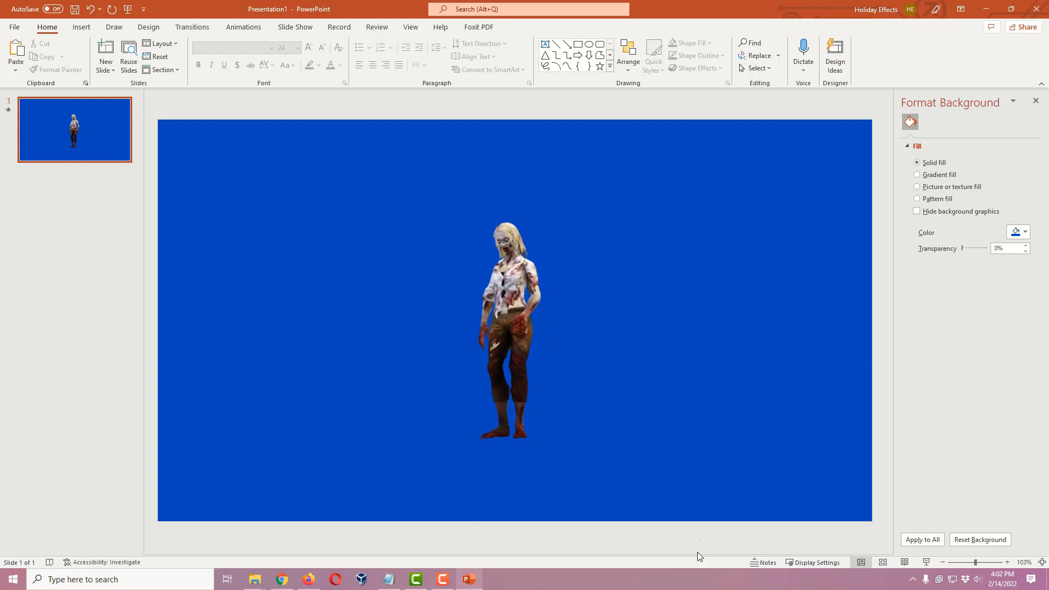
mouse_move(638, 363)
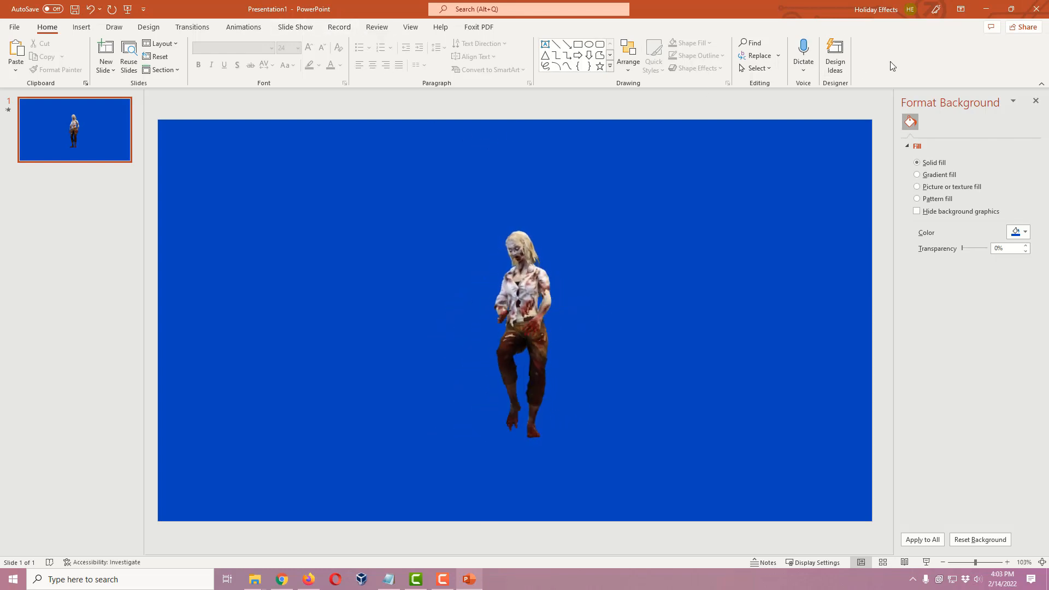
Close the Presentation1 slideshow file without saving its changes
mouse_move(556, 191)
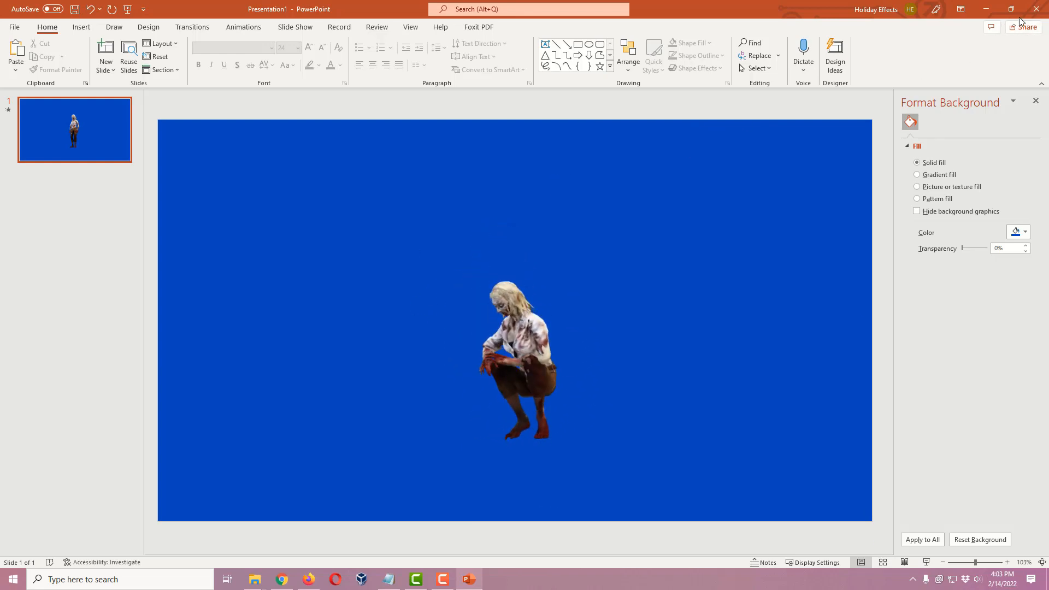
left_click(1036, 8)
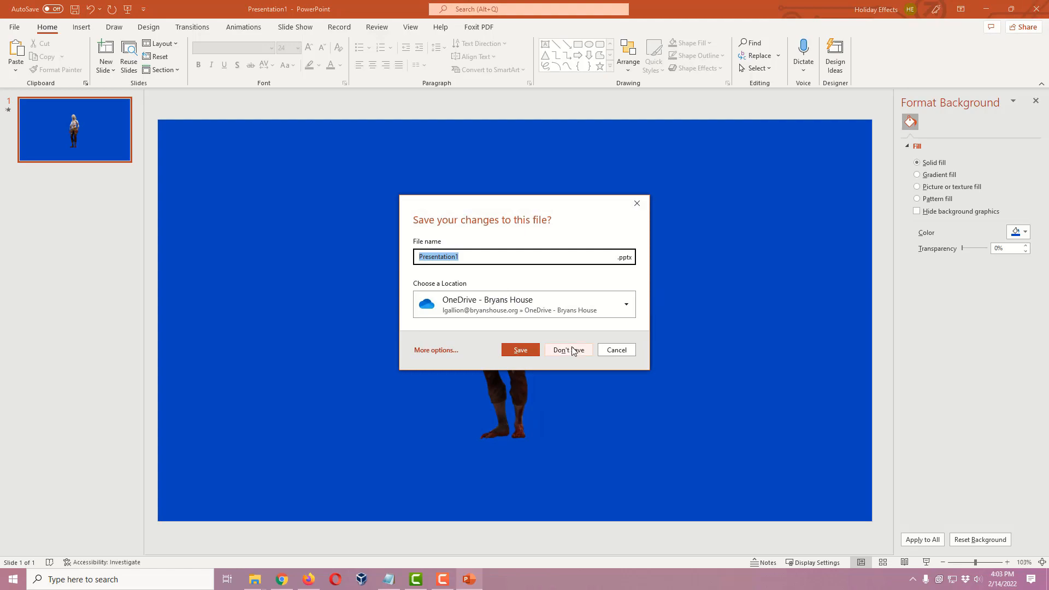
left_click(568, 349)
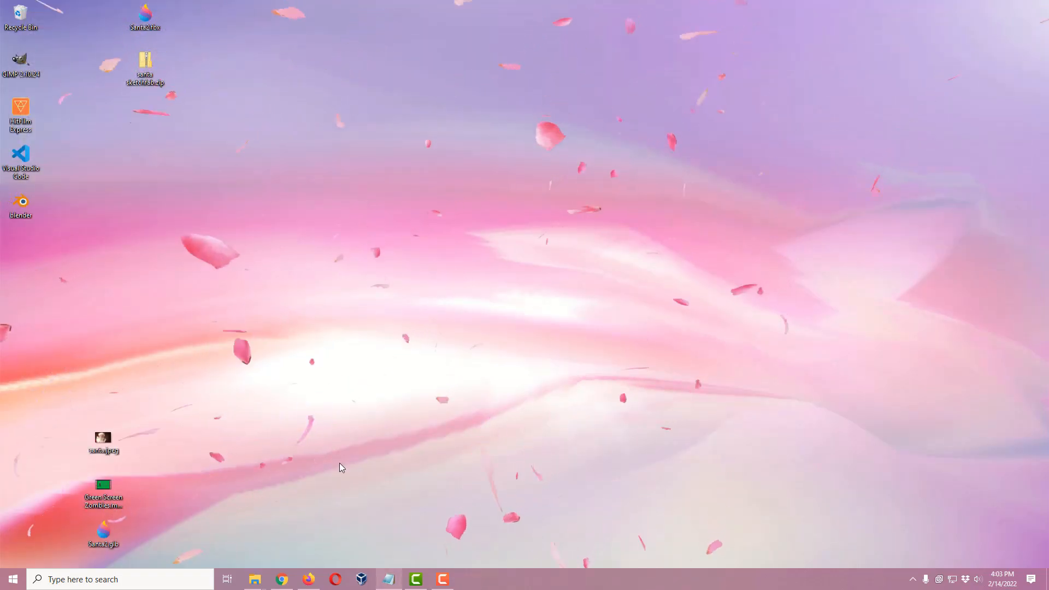
Switch to the Ready Player Me avatar creator in Chrome and choose the Masculine body type
left_click(282, 579)
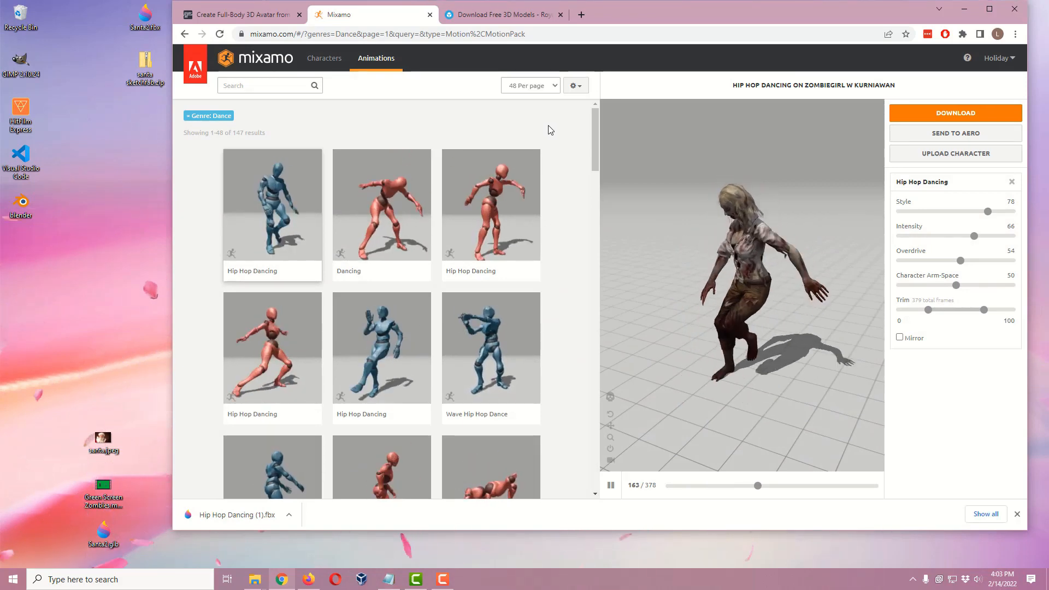
left_click(244, 14)
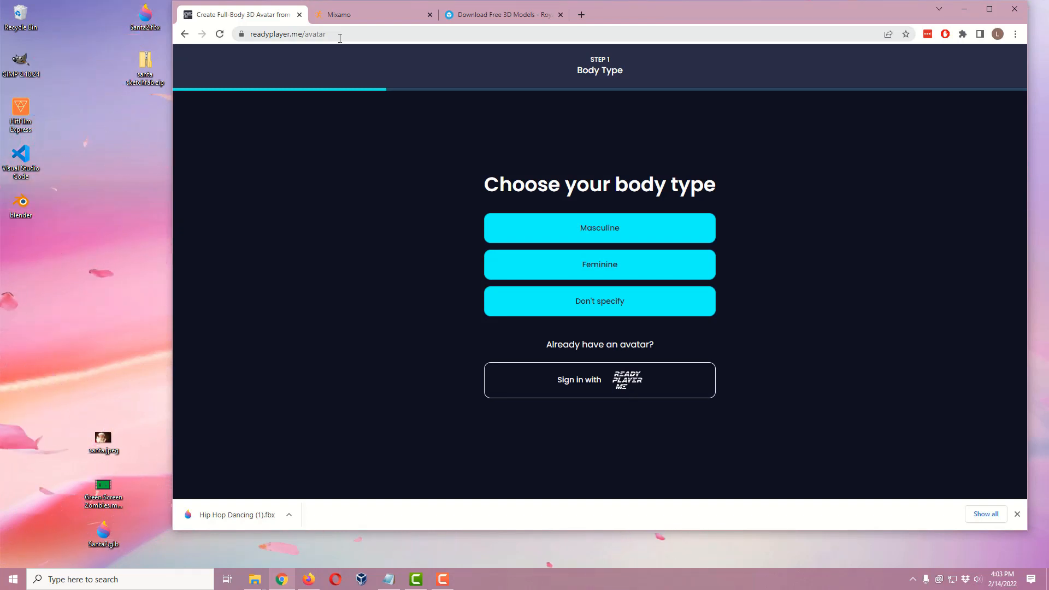
left_click(623, 234)
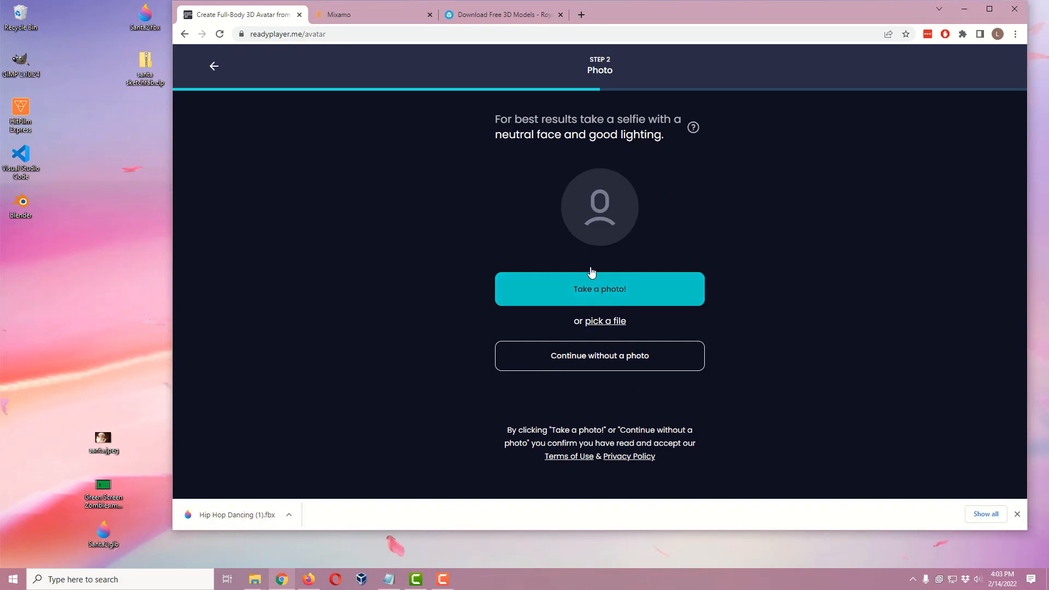
Preview santa.jpeg from the desktop, close it, and bring the browser window back into reach
left_click_drag(595, 8, 724, 7)
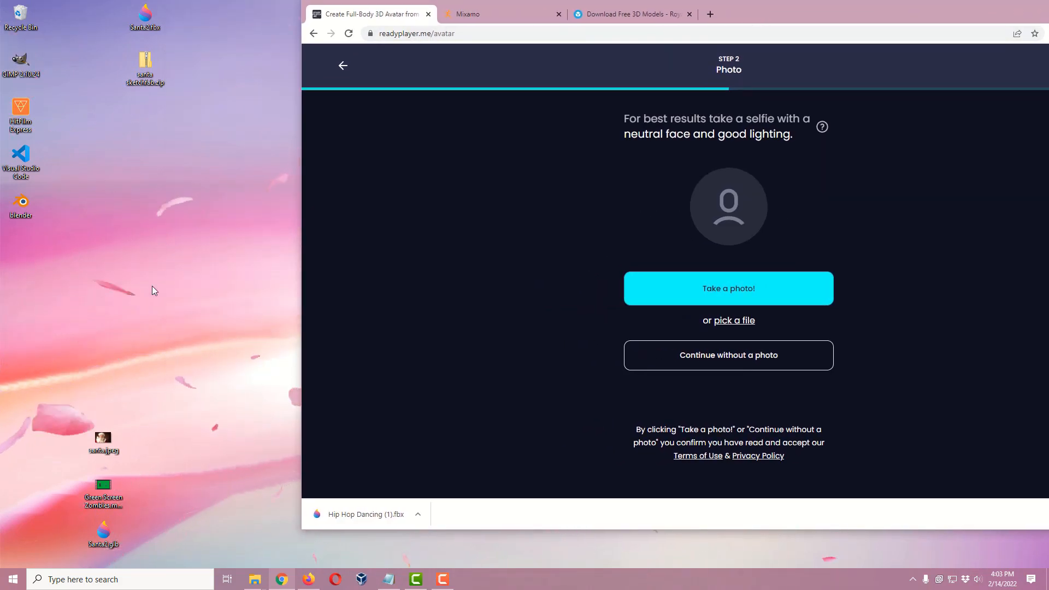
left_click(104, 439)
double_click(104, 439)
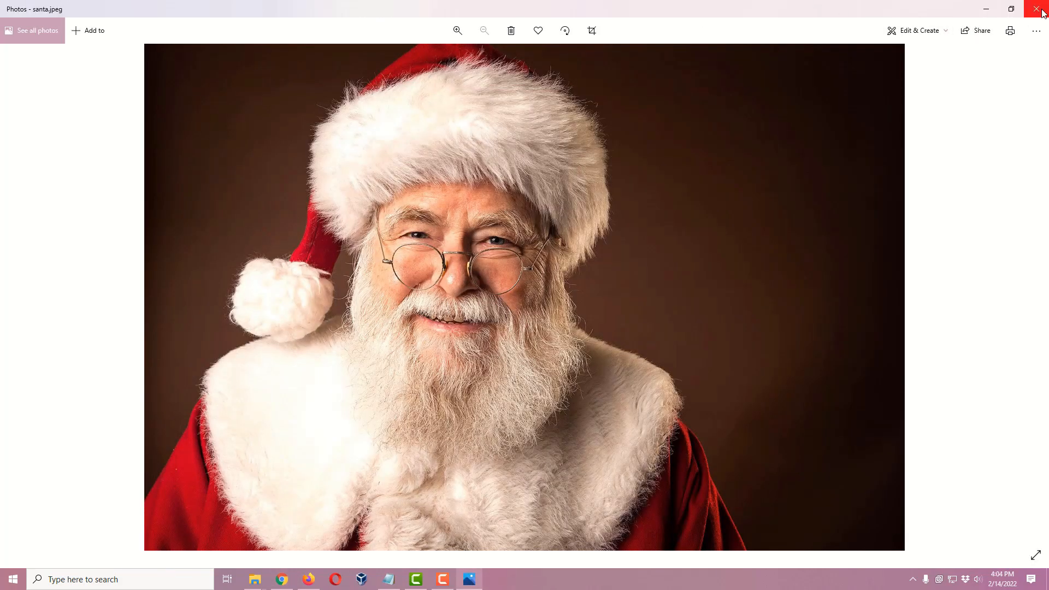
left_click(1043, 12)
left_click_drag(760, 15, 656, 29)
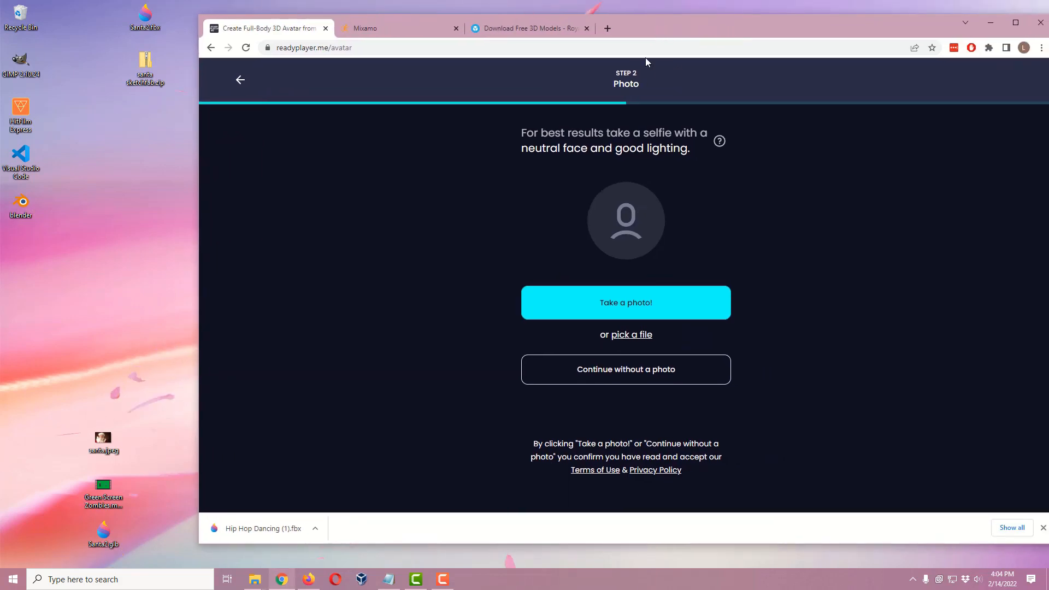
Upload santa.jpeg from the Desktop as the avatar photo and accept it
left_click(638, 337)
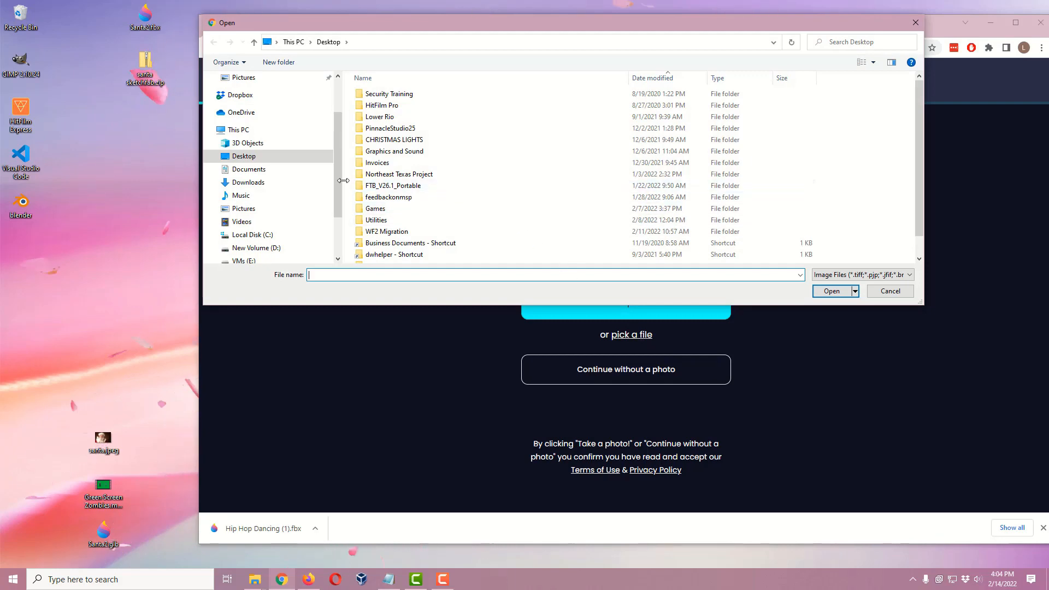
scroll(382, 216, "down", 1)
double_click(396, 264)
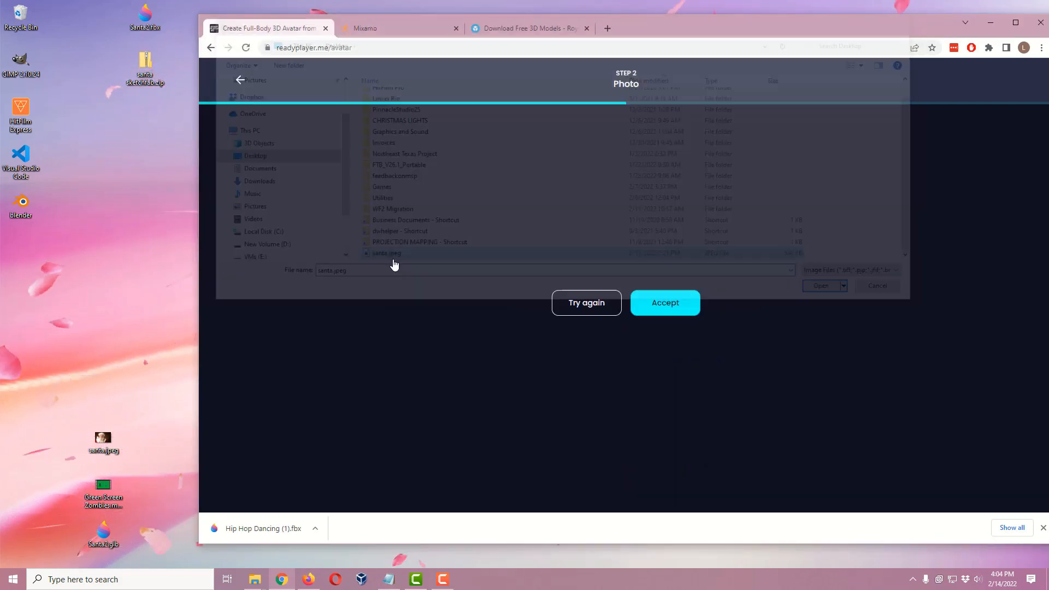
left_click(683, 423)
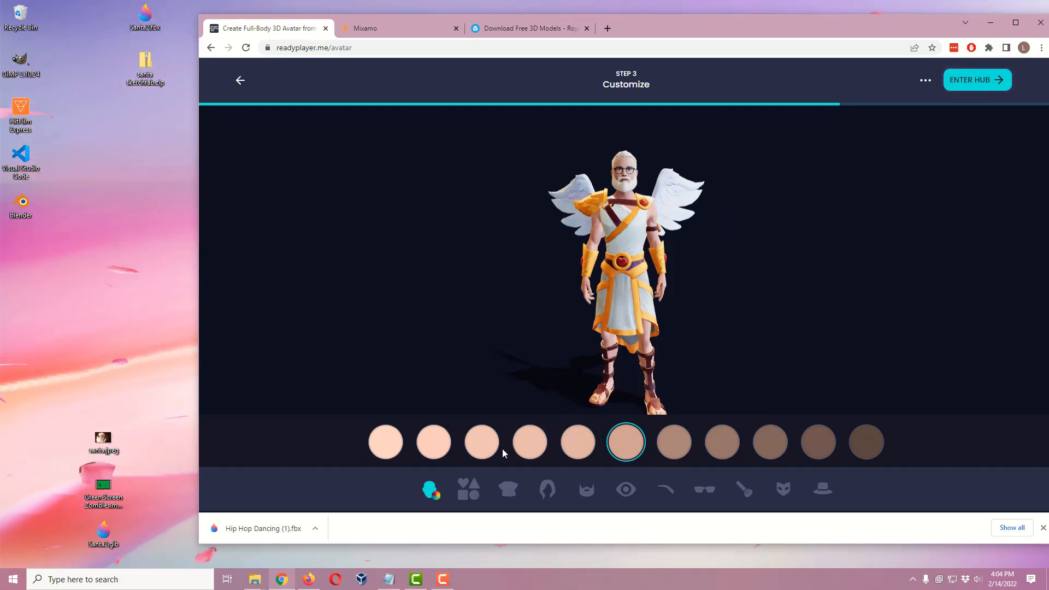
Give the avatar the third-lightest skin tone and a long, full beard
left_click(480, 448)
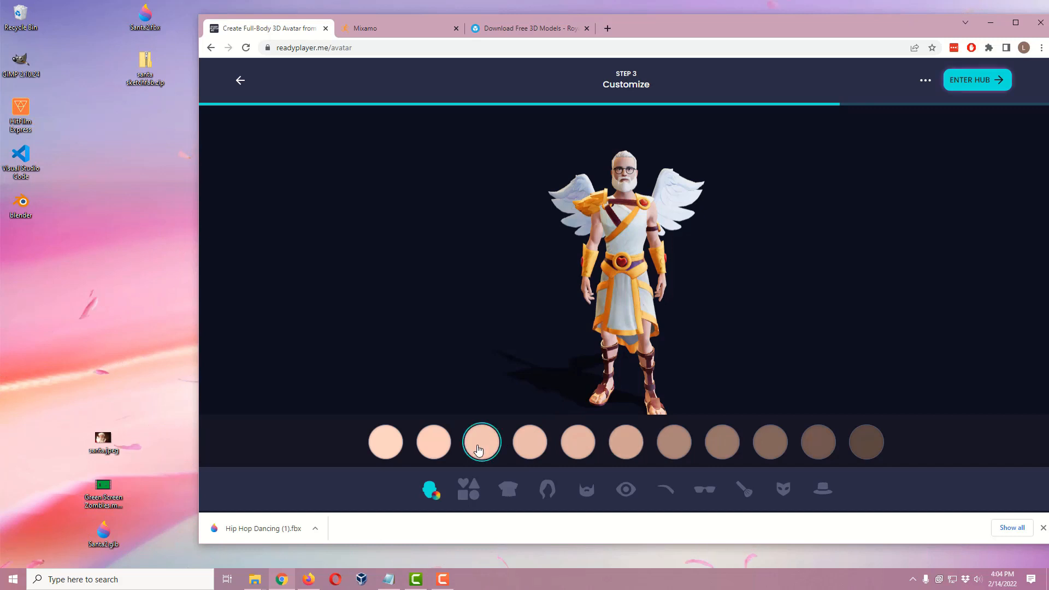
left_click(472, 495)
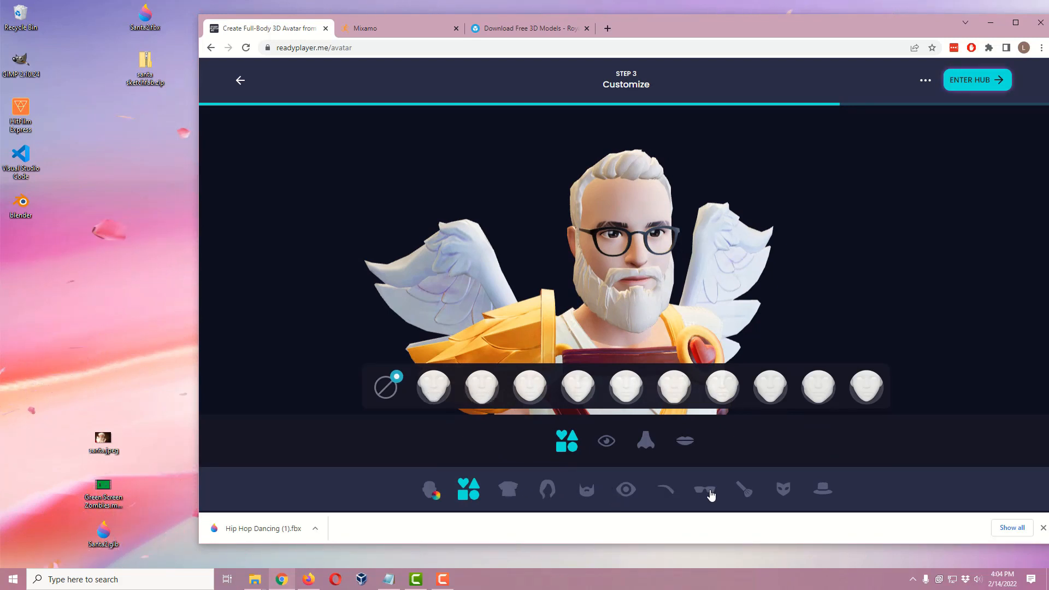
left_click(588, 493)
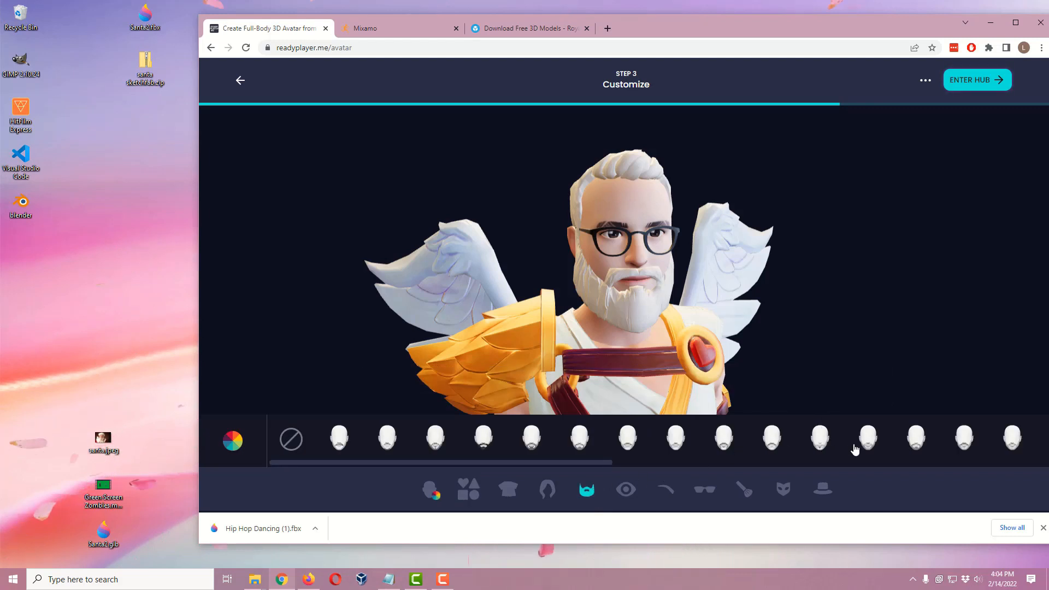
left_click(746, 463)
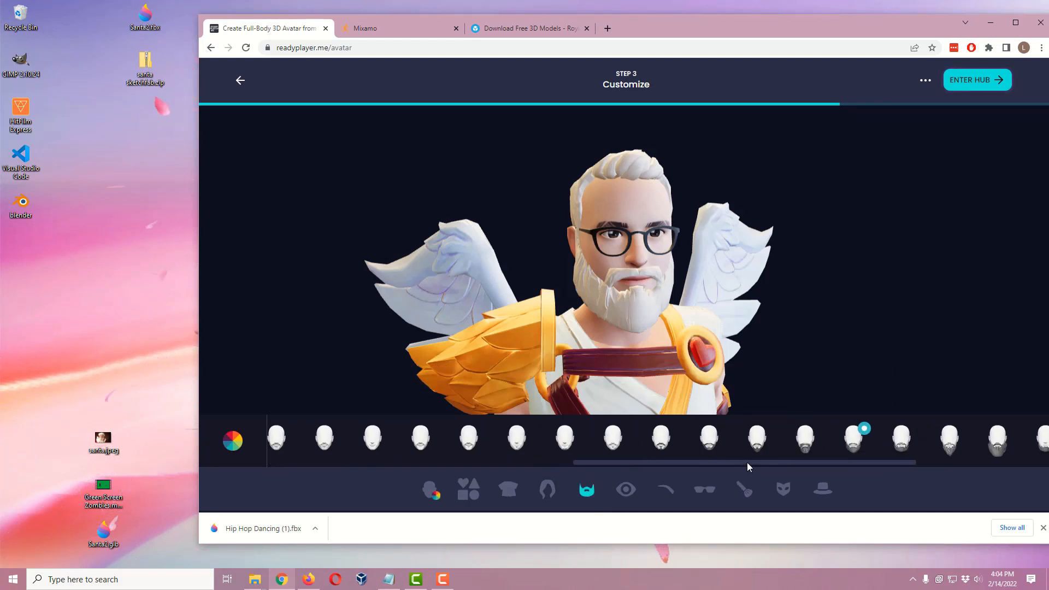
left_click(806, 441)
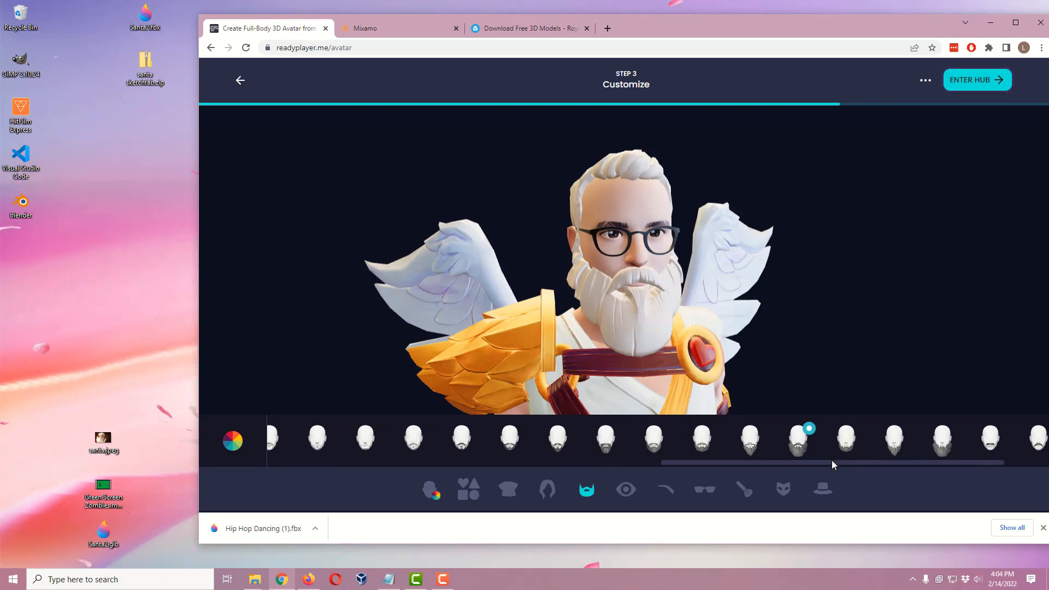
Remove the glasses from the avatar
left_click(707, 492)
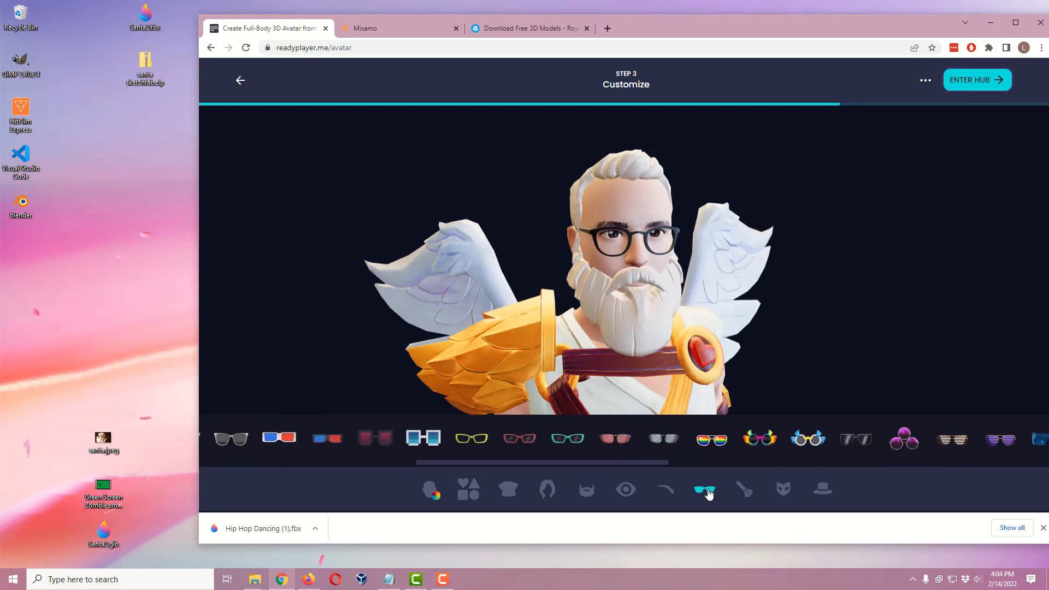
left_click_drag(451, 464, 185, 477)
left_click(222, 443)
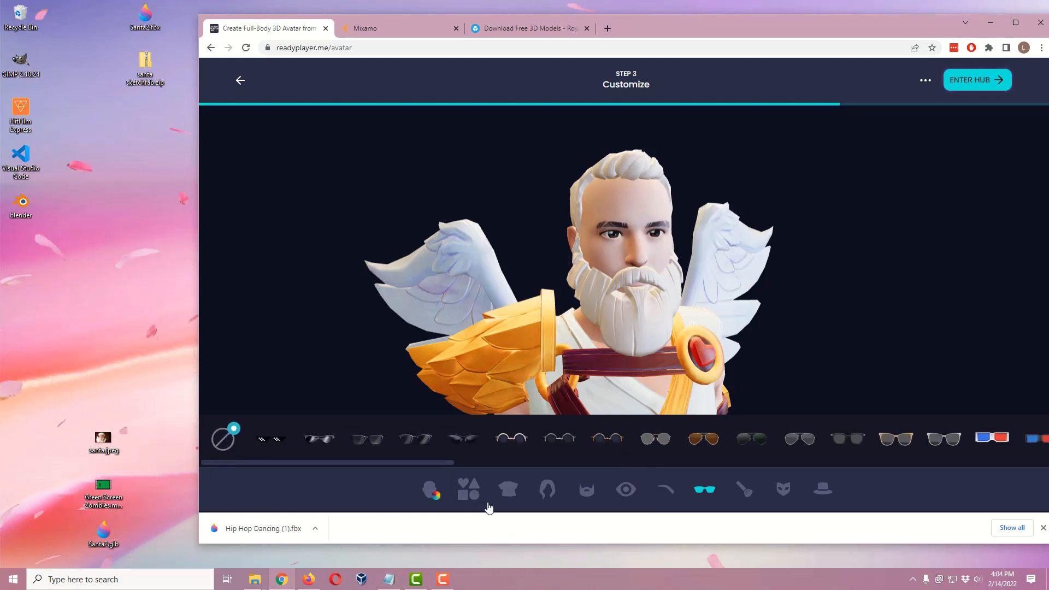
Dress the avatar in the red Santa suit with white trim
left_click(508, 489)
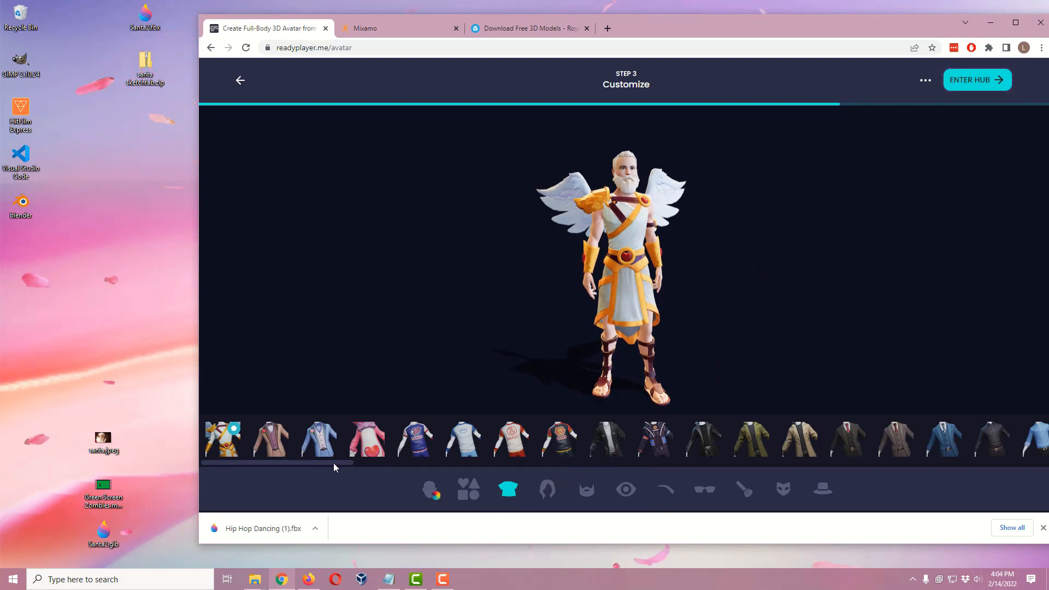
left_click_drag(324, 461, 478, 483)
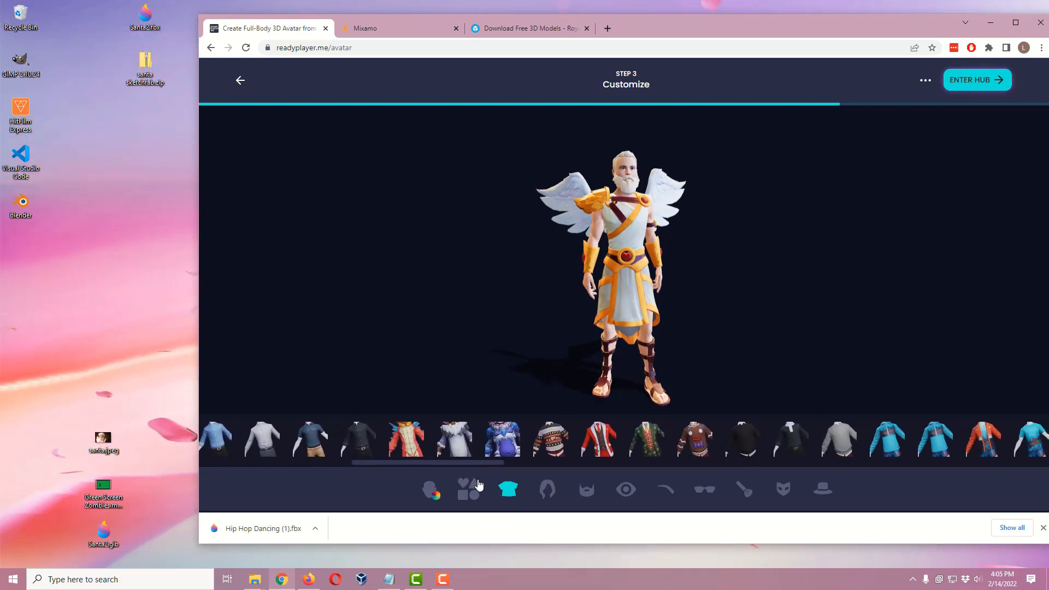
left_click(601, 442)
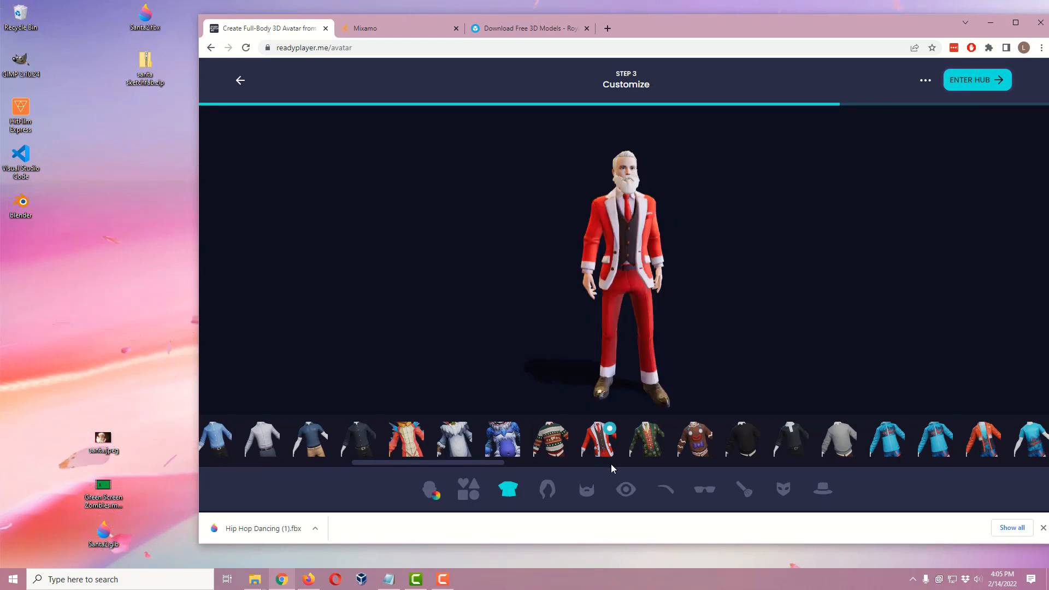
Try the green Christmas suit and patterned Christmas sweater on the avatar, return to the red Santa suit, and browse further outfits
left_click(648, 454)
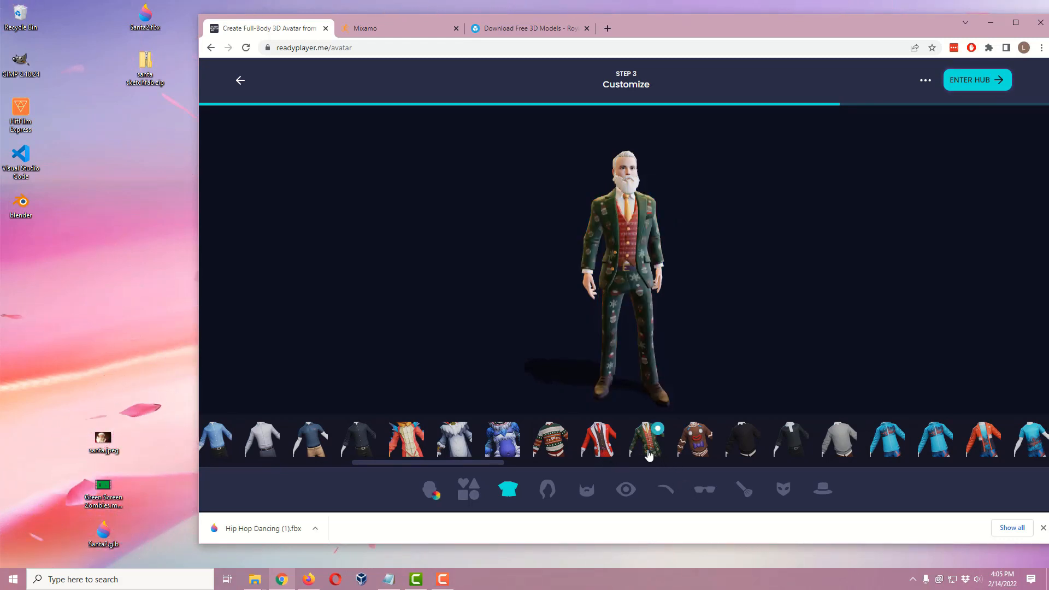
left_click(557, 445)
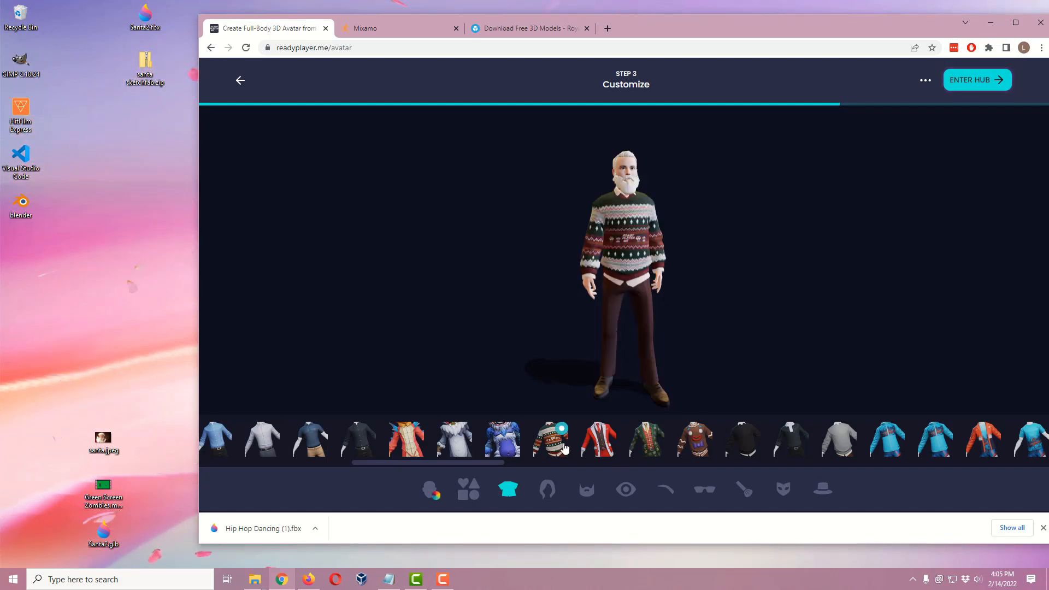
left_click(652, 461)
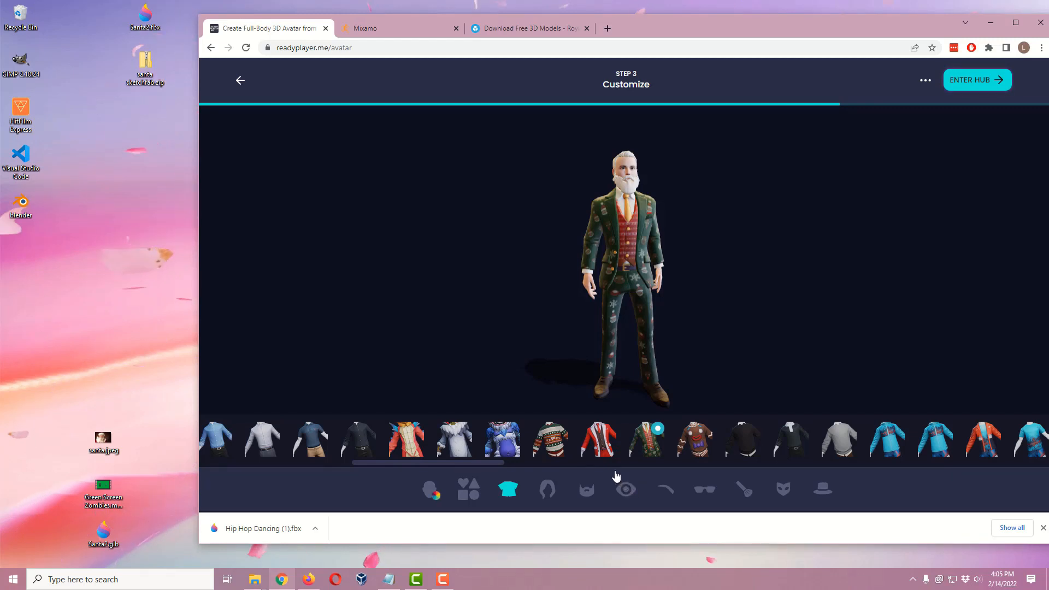
left_click(599, 442)
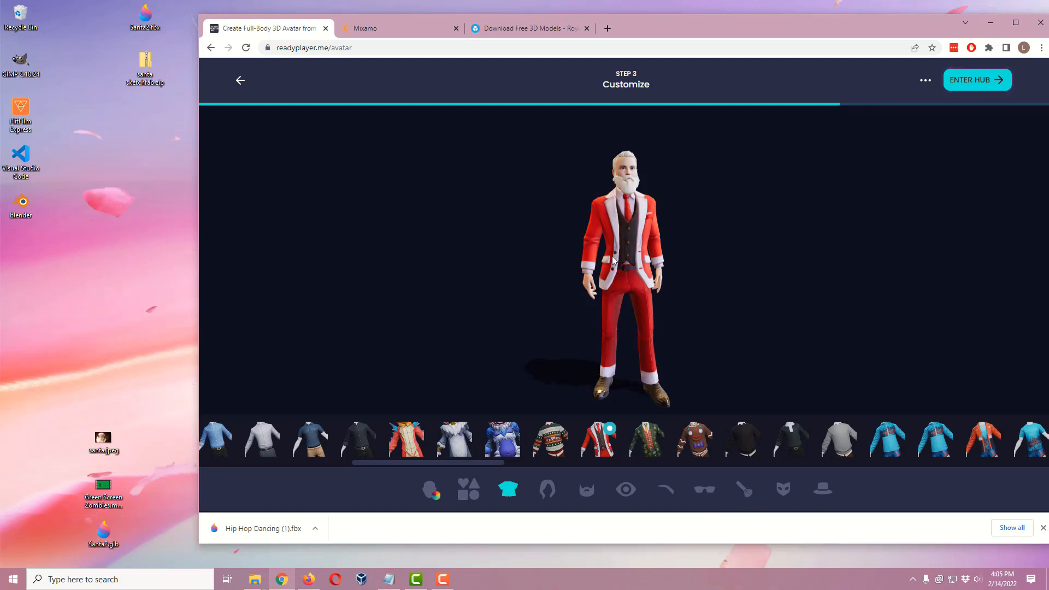
left_click_drag(491, 463, 627, 468)
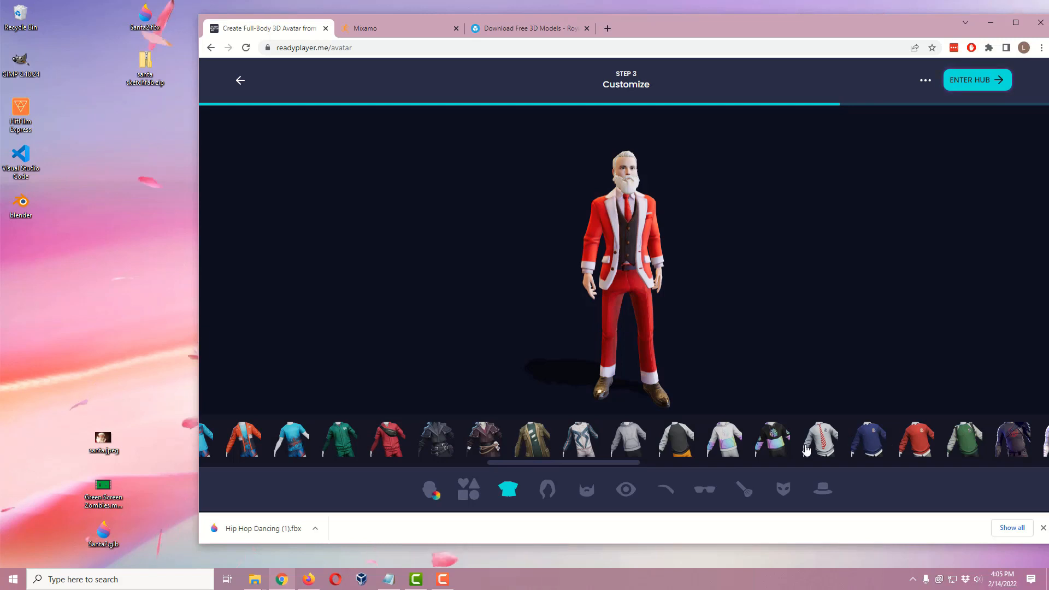
left_click_drag(529, 464, 385, 461)
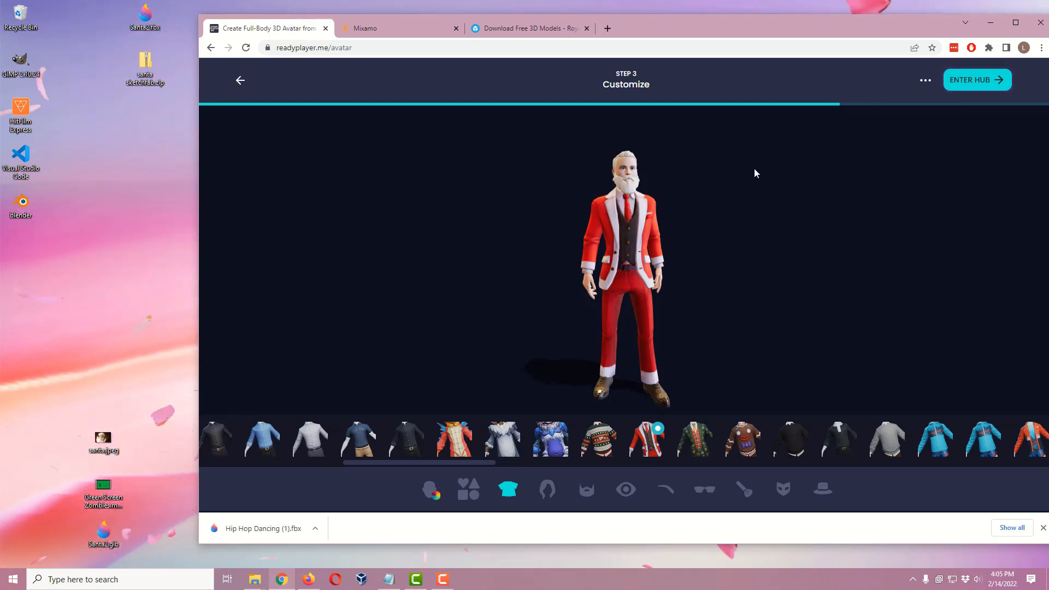
Finish customizing the avatar, enter the hub, and download the avatar as a .glb file
left_click(966, 85)
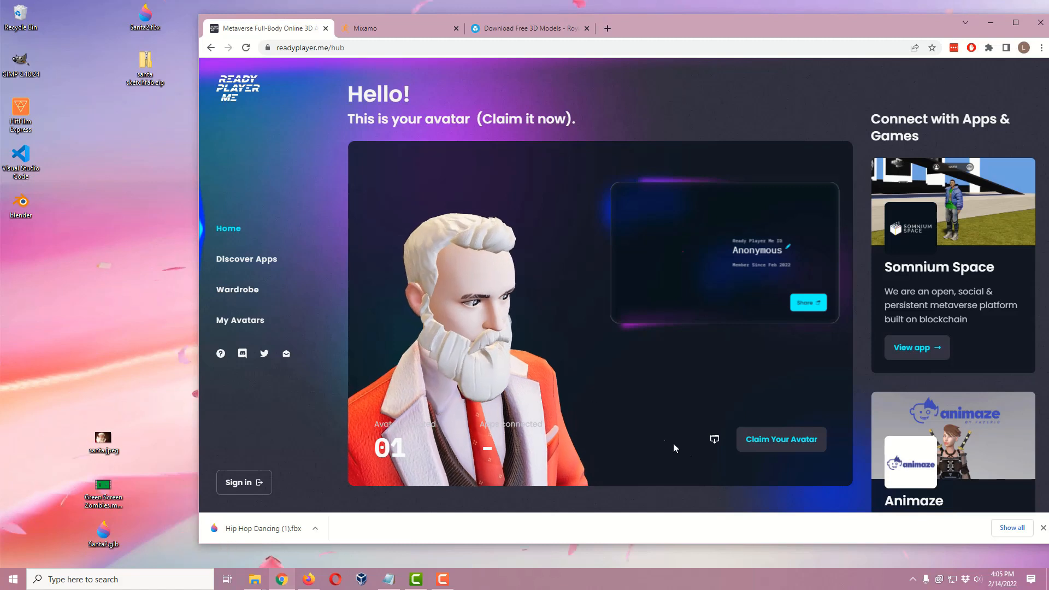
left_click(715, 442)
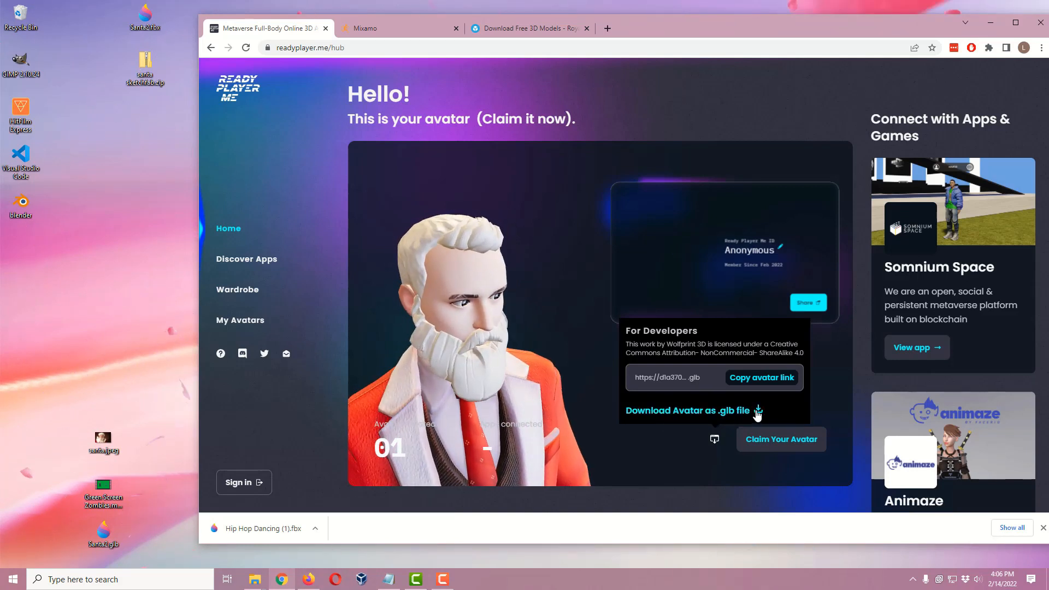
left_click(716, 415)
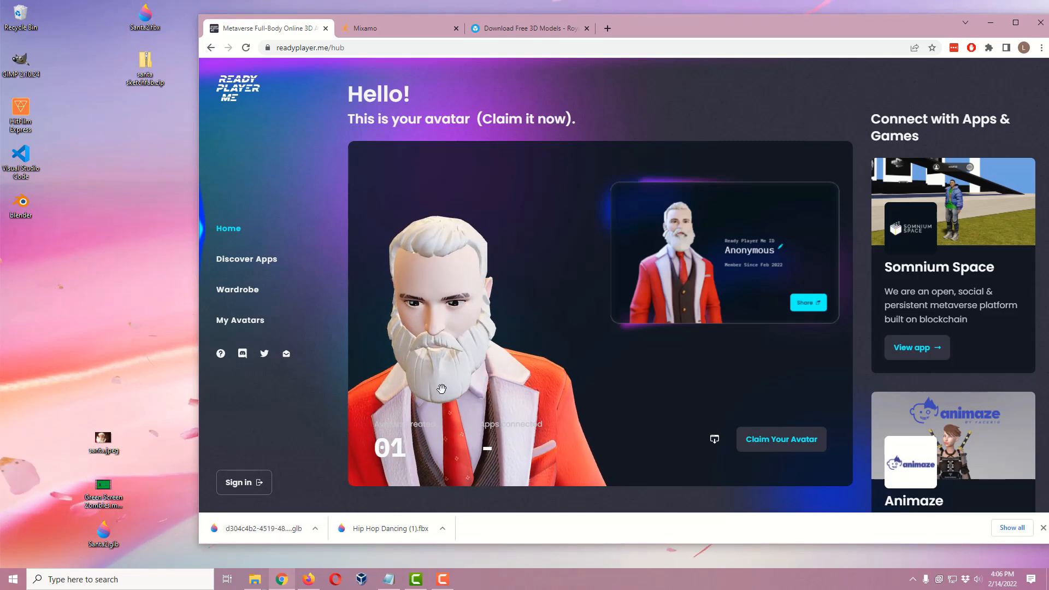
Check the desktop for the Santa avatar files, return to the browser, and switch to the Mixamo animations page
left_click(994, 24)
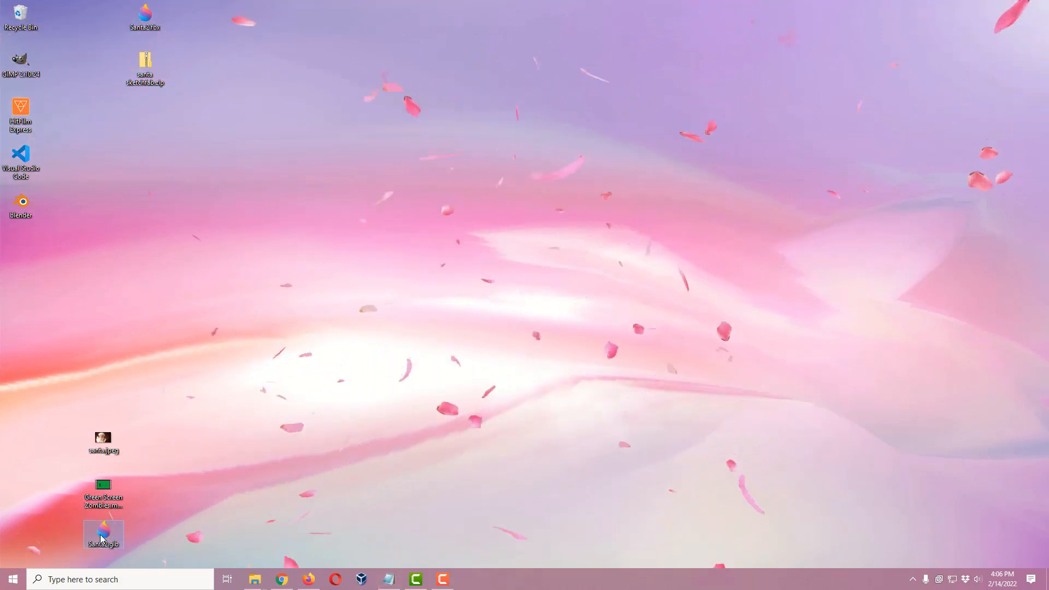
left_click(282, 579)
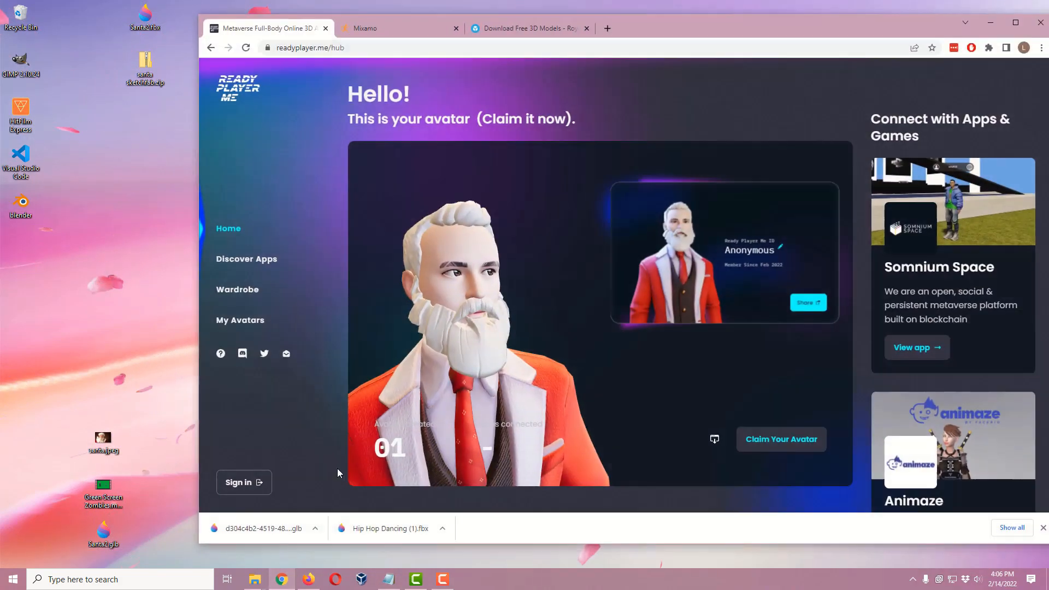
left_click(392, 29)
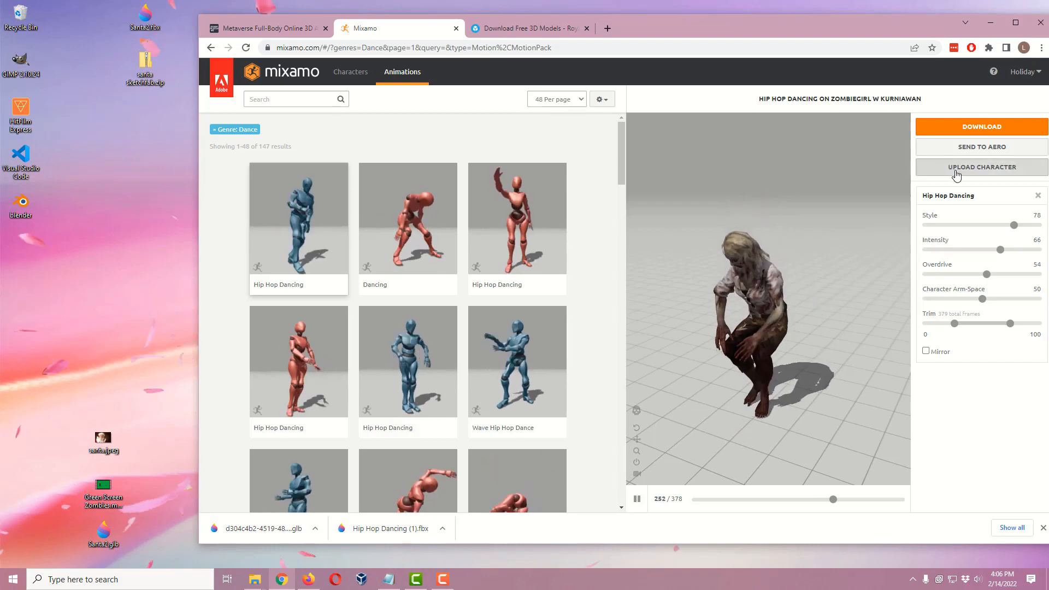
left_click_drag(908, 22, 874, 22)
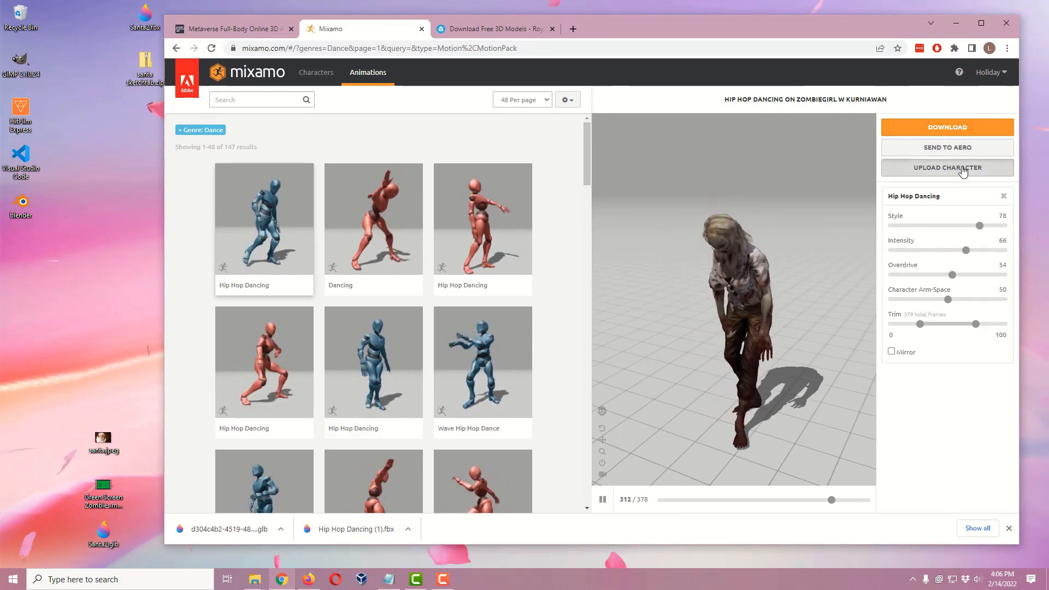
Open Mixamo's character upload dialog, and load blender.org in a new browser tab
left_click(962, 172)
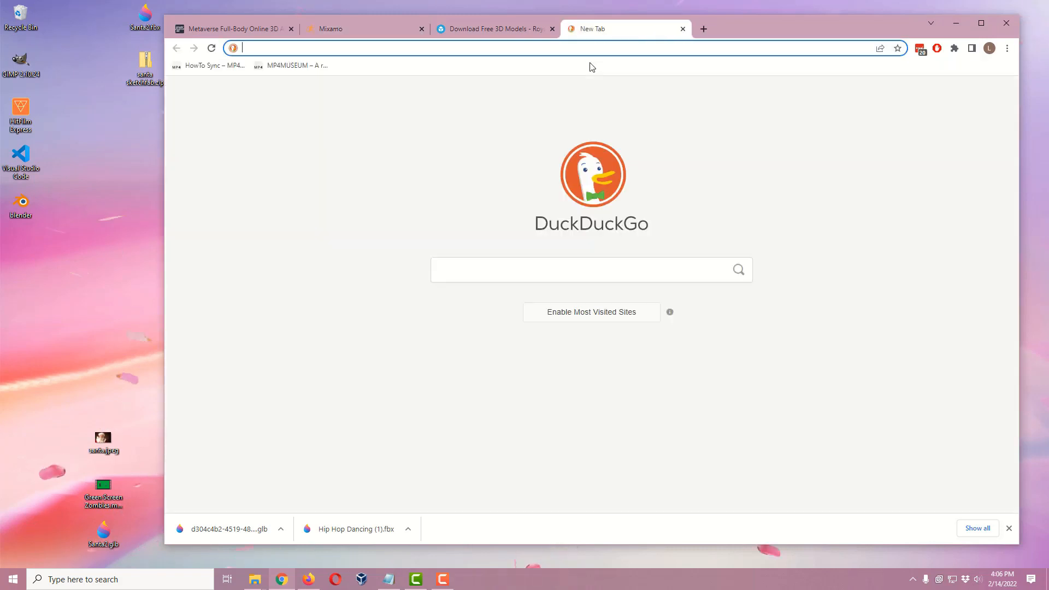
left_click(573, 28)
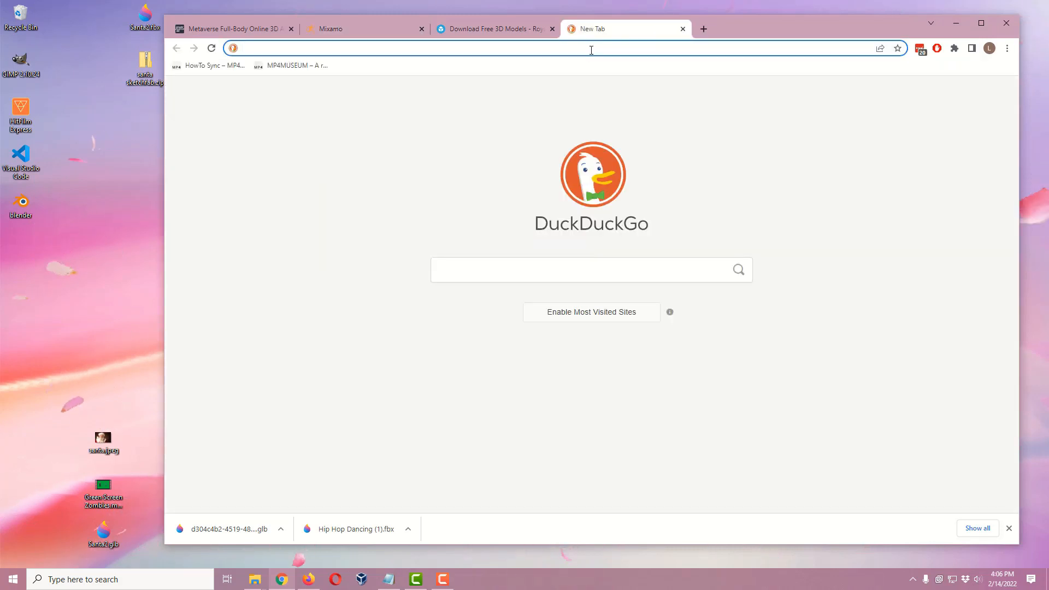
type("blende")
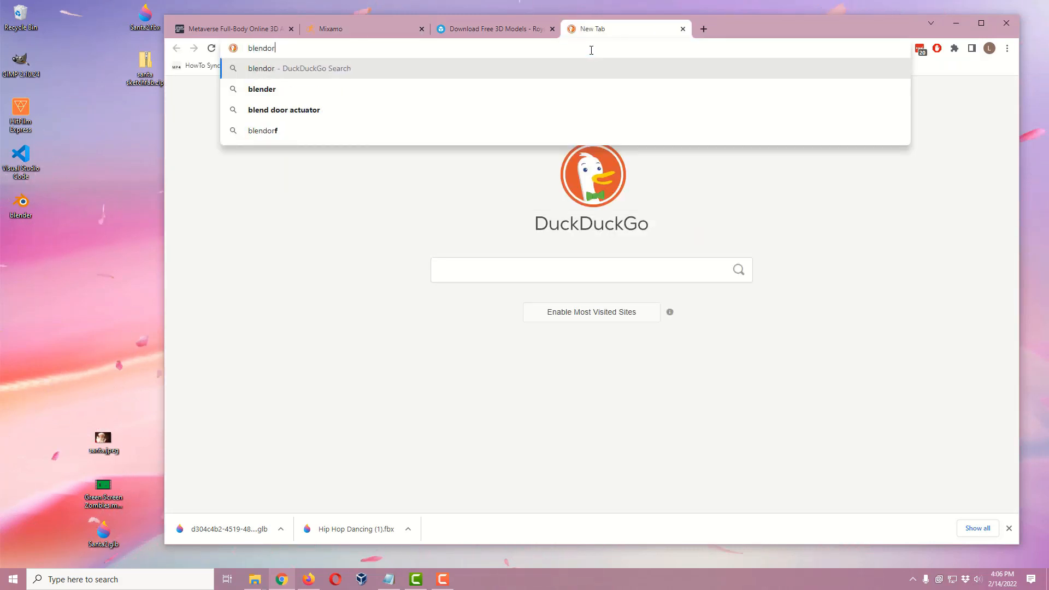
type("r.org")
key("Return")
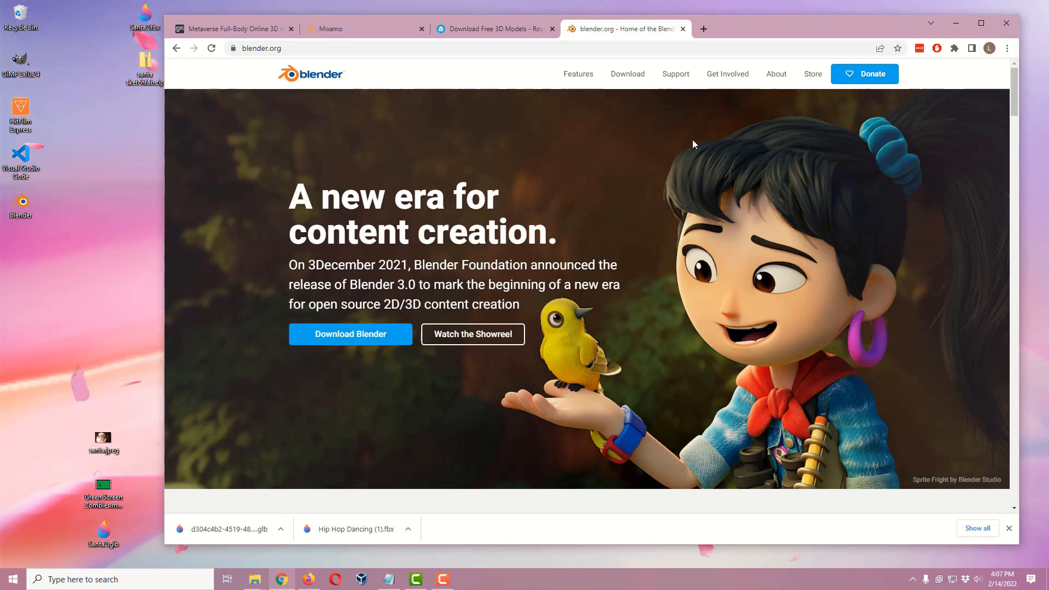
Switch to Blender and clear the default scene by deleting the cube, camera and light
left_click(954, 24)
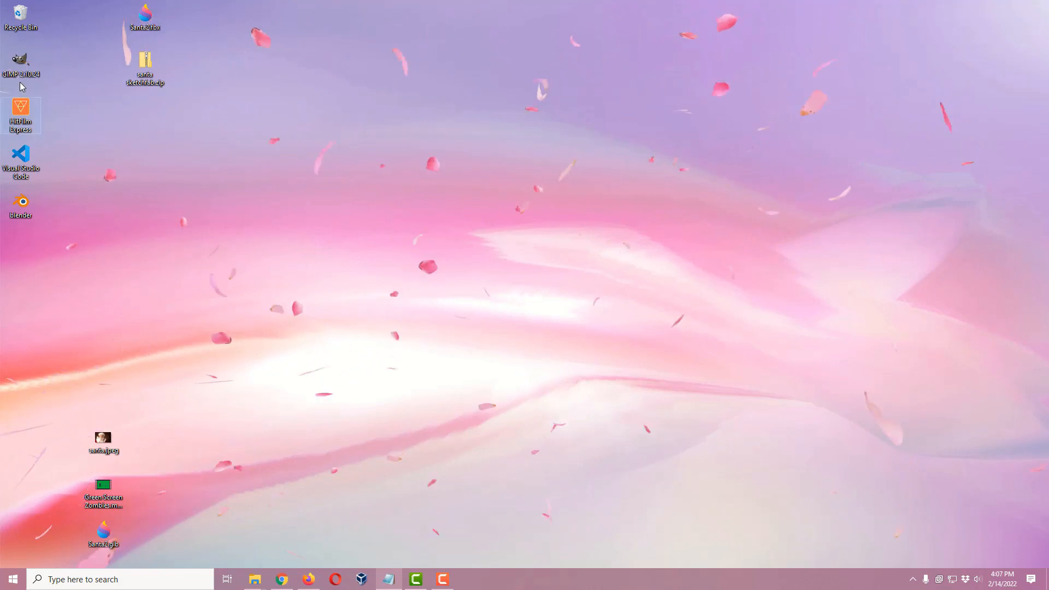
double_click(20, 208)
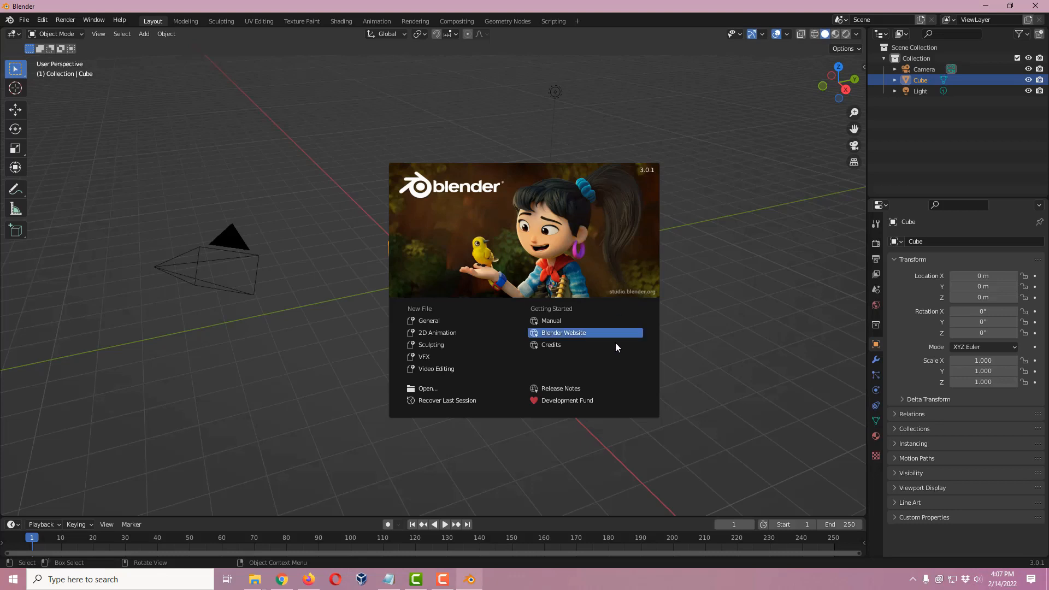
left_click(489, 442)
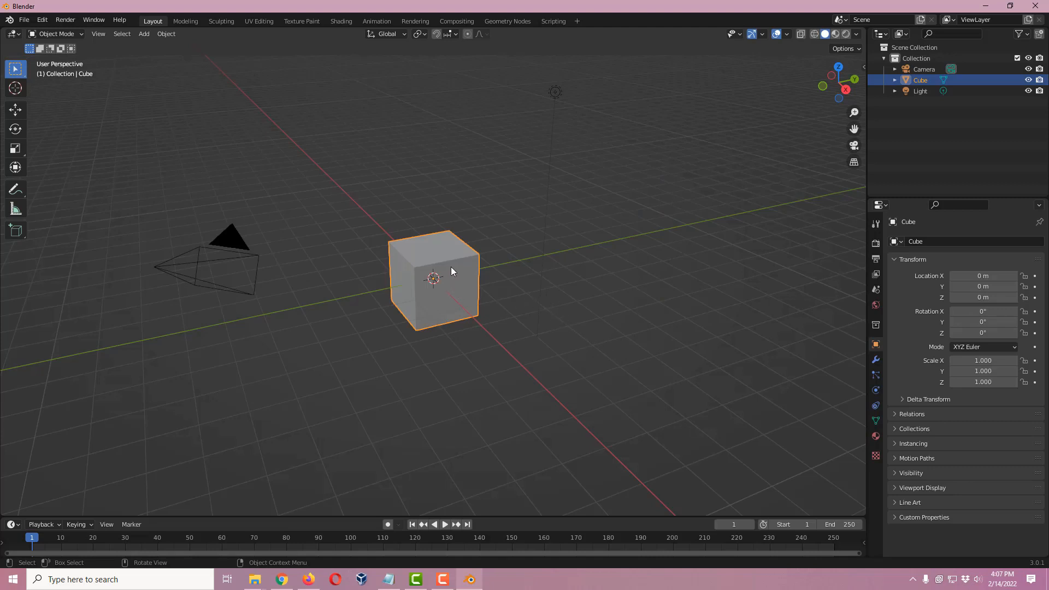
key("Delete")
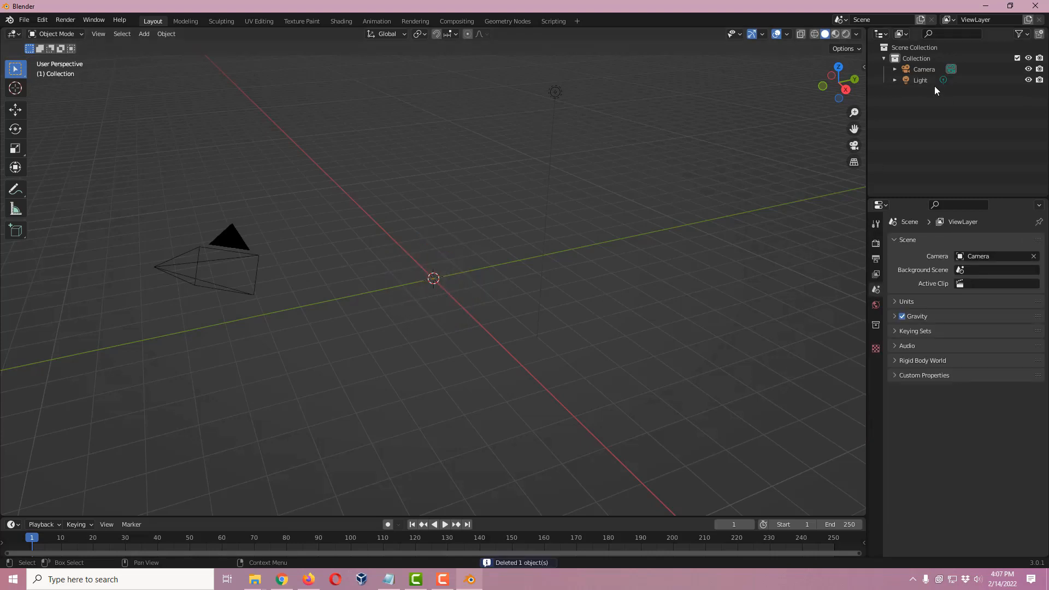
left_click(917, 71)
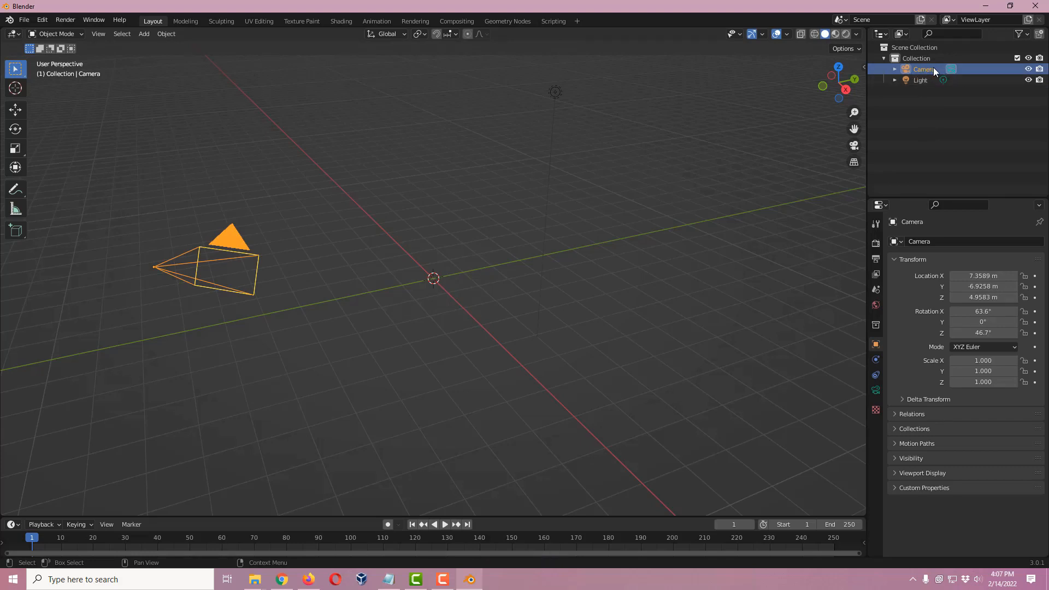
key("Delete")
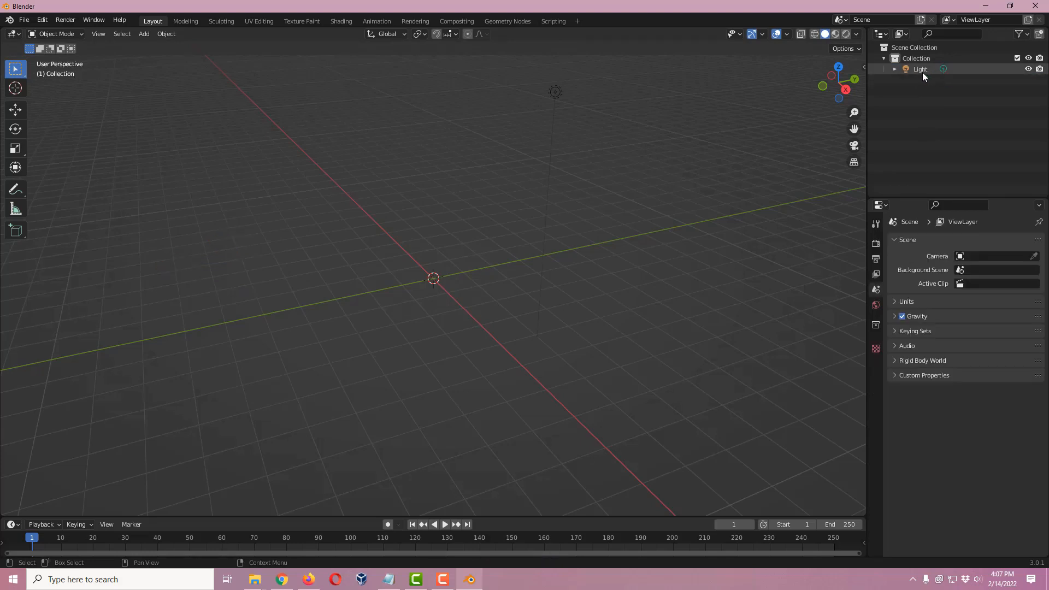
left_click(922, 71)
key("Delete")
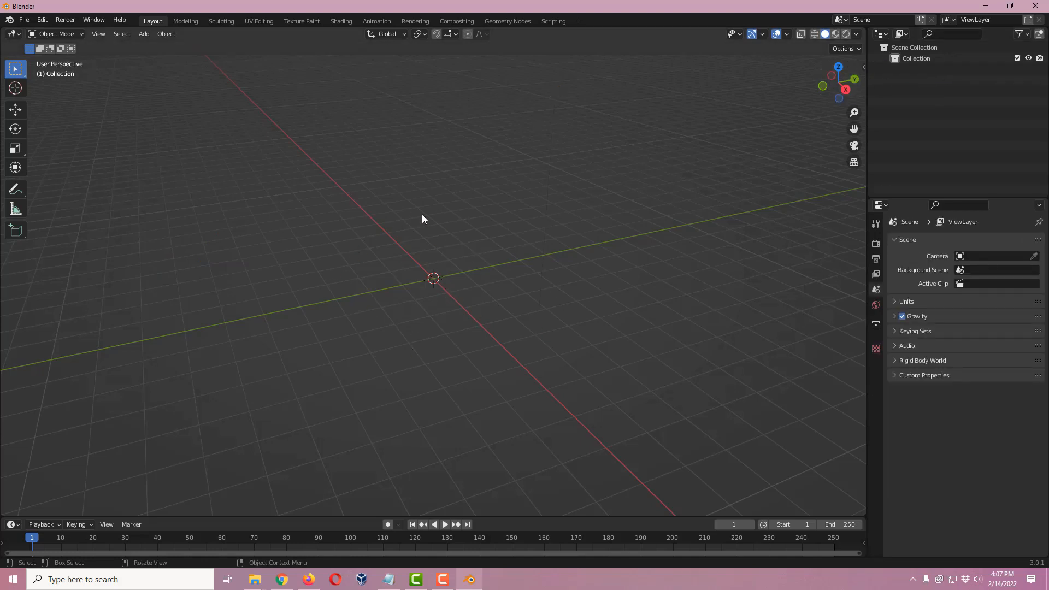
Import Santa2.glb from the Desktop as glTF 2.0 and display the viewport in Material Preview shading
left_click(24, 22)
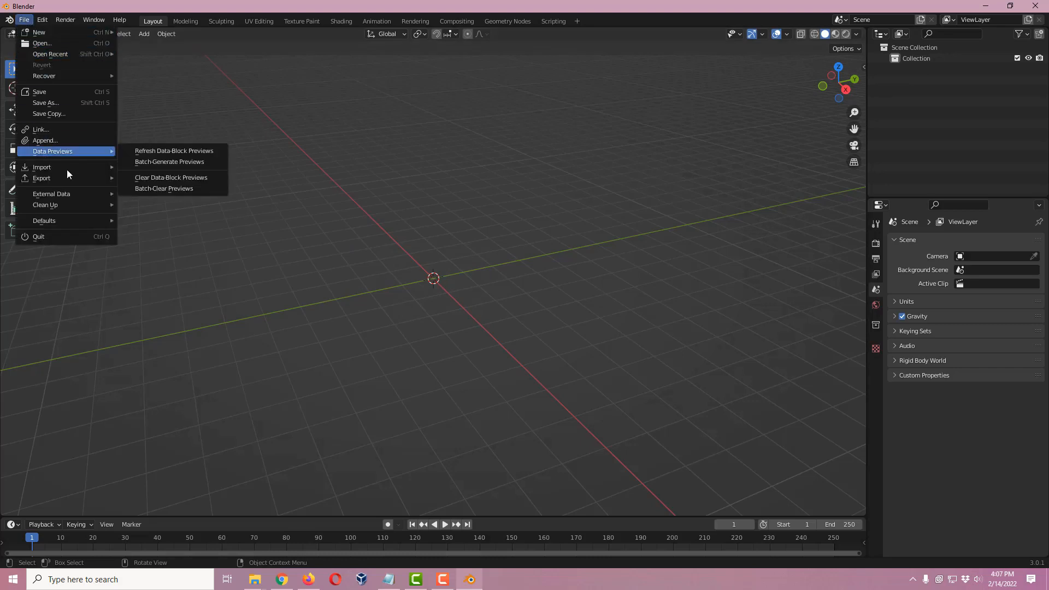
mouse_move(66, 170)
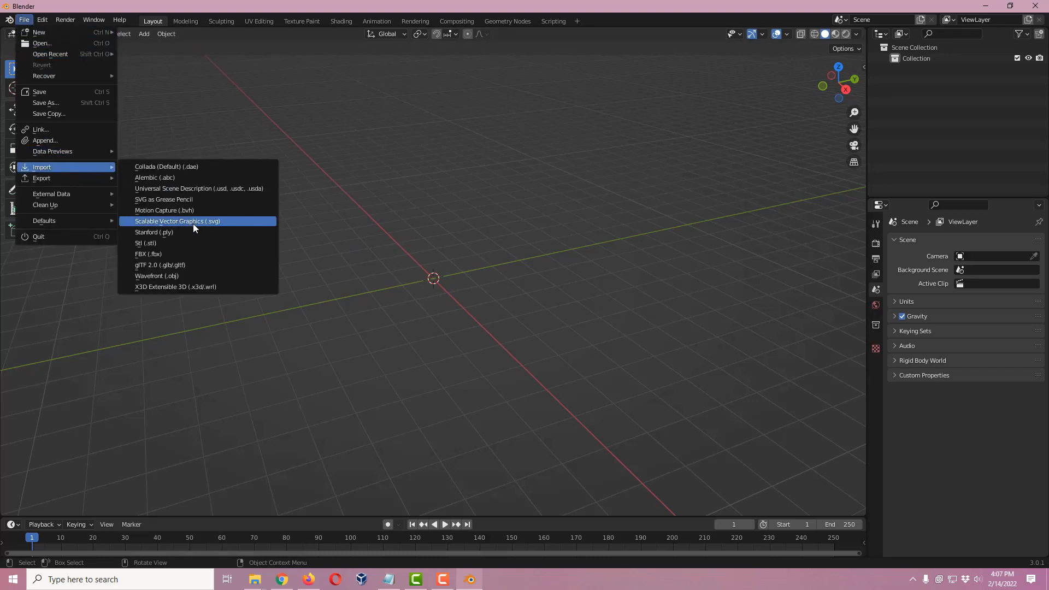
left_click(183, 266)
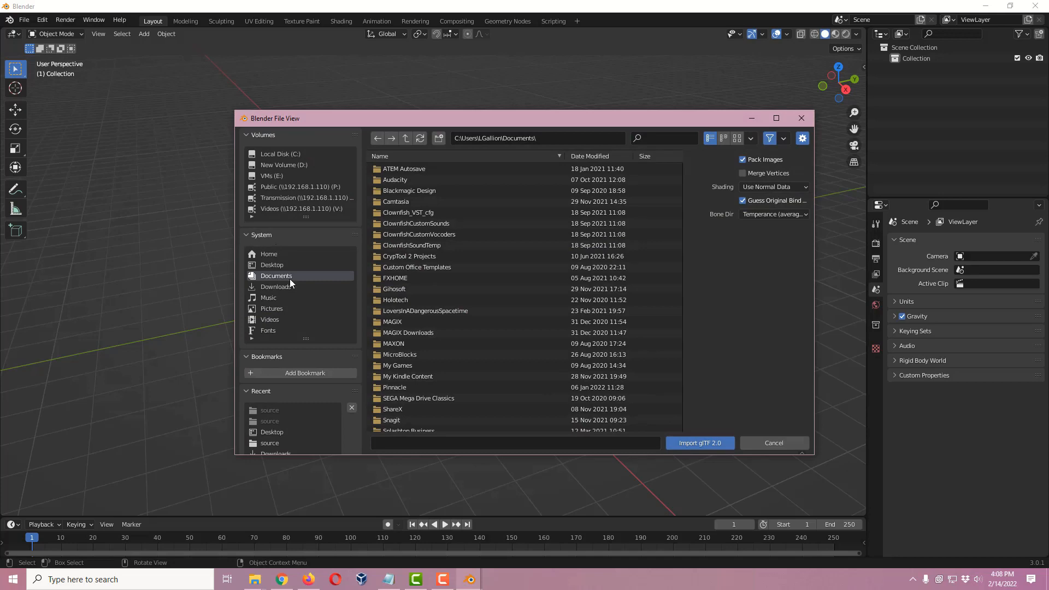
left_click(289, 266)
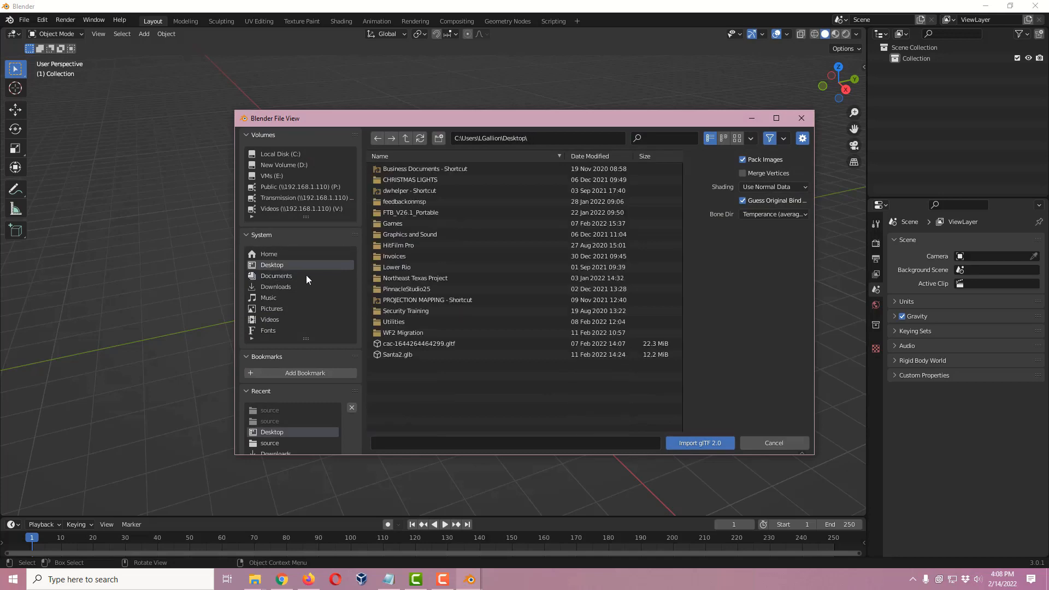
double_click(394, 355)
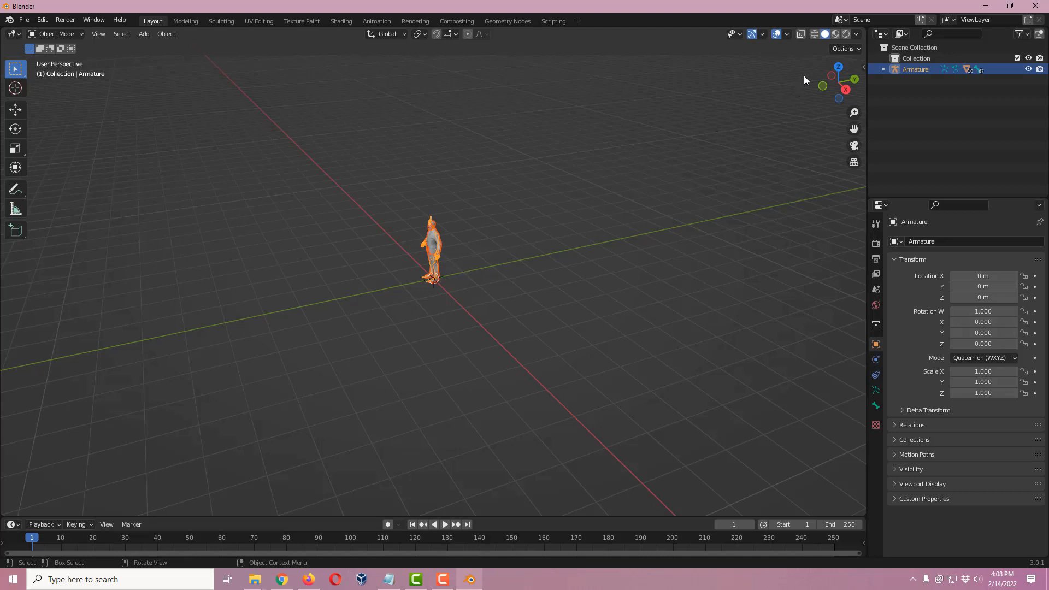
left_click(836, 34)
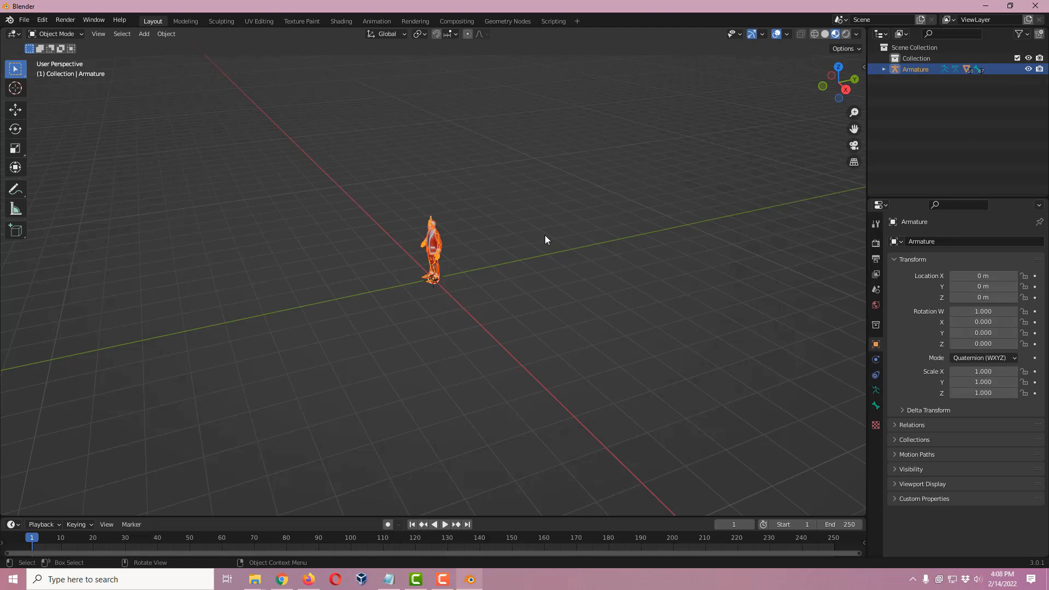
Start an FBX export of the Santa character to the Desktop with the file name Santa2Test.fbx
left_click(24, 21)
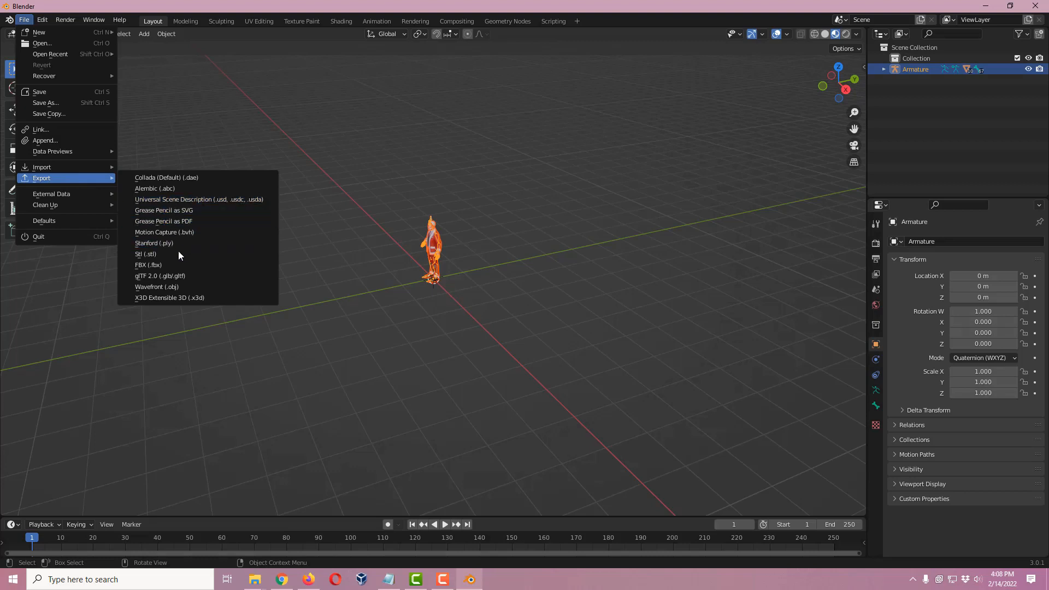
left_click(163, 266)
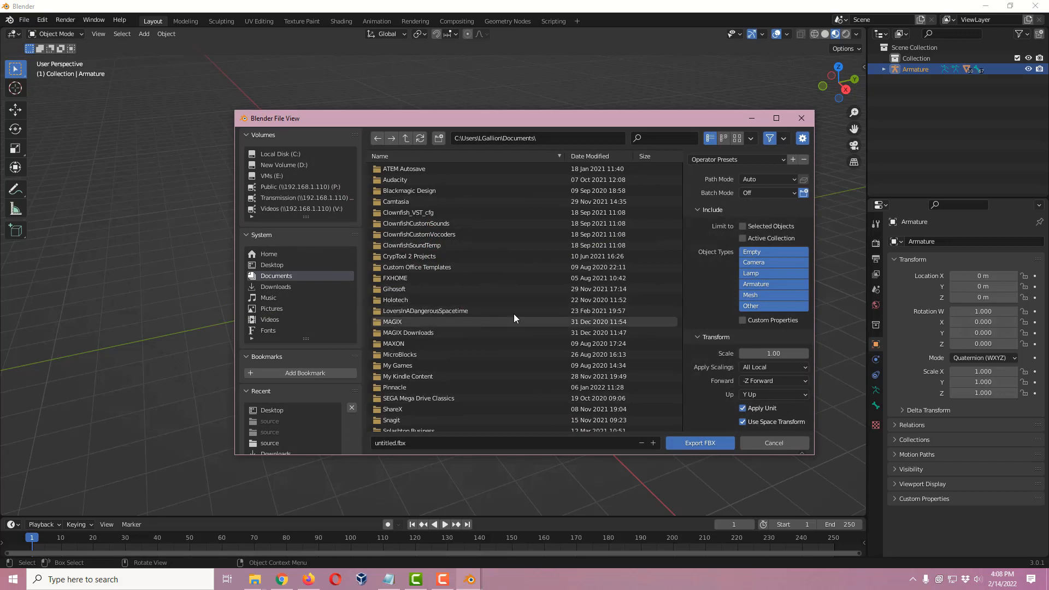
left_click(273, 265)
left_click(427, 443)
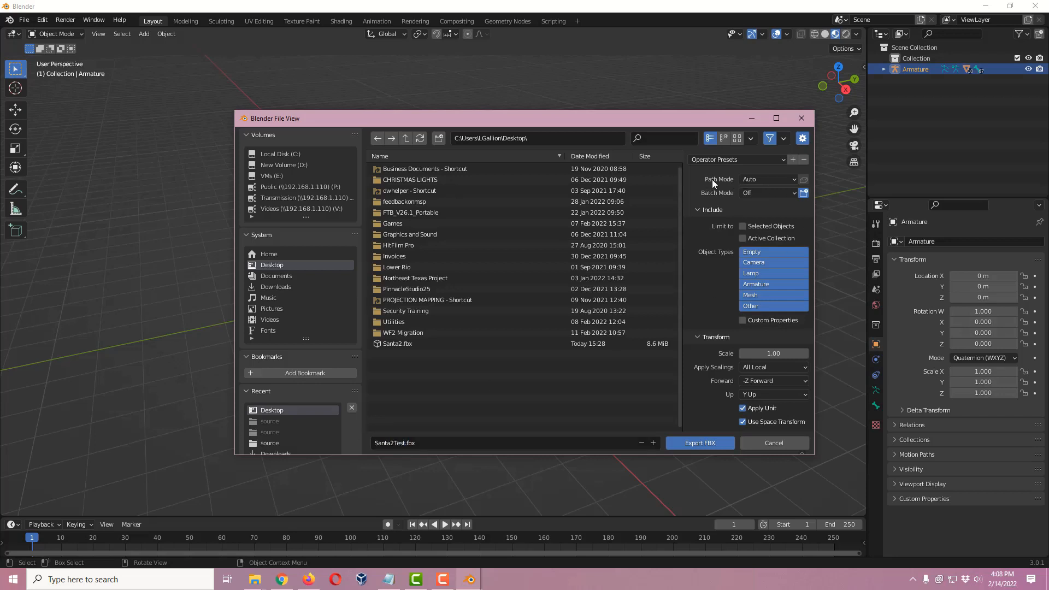
Set the export's Path Mode to Copy with embedded textures and export the FBX file
left_click(793, 180)
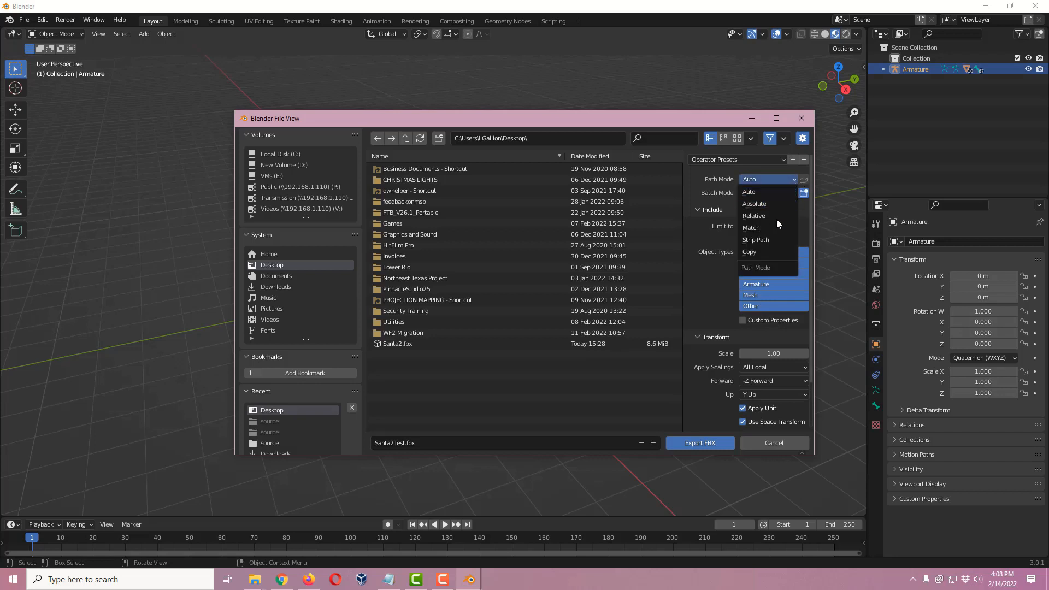
left_click(760, 251)
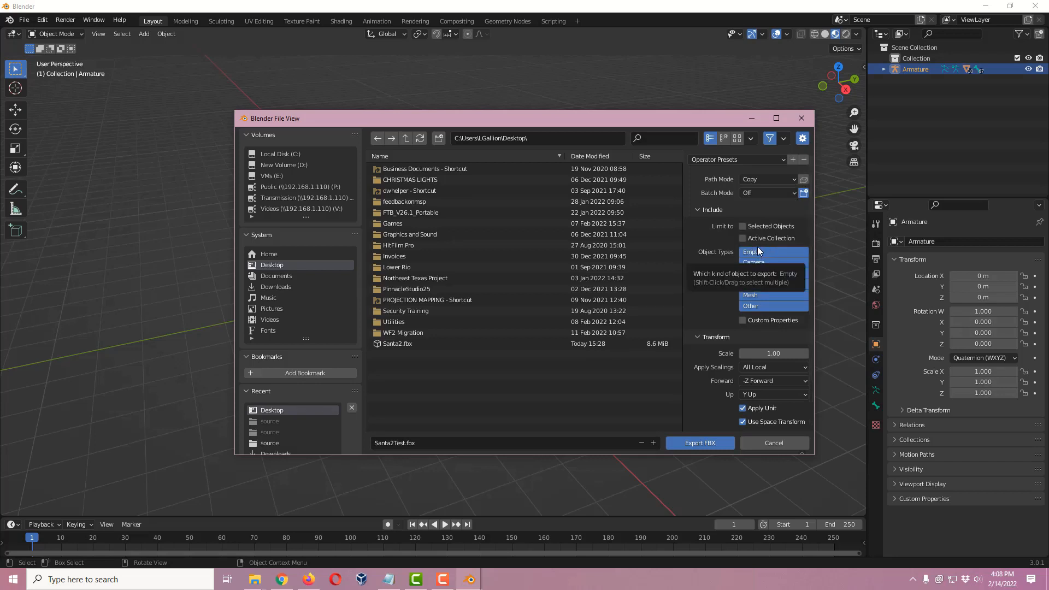
left_click(804, 182)
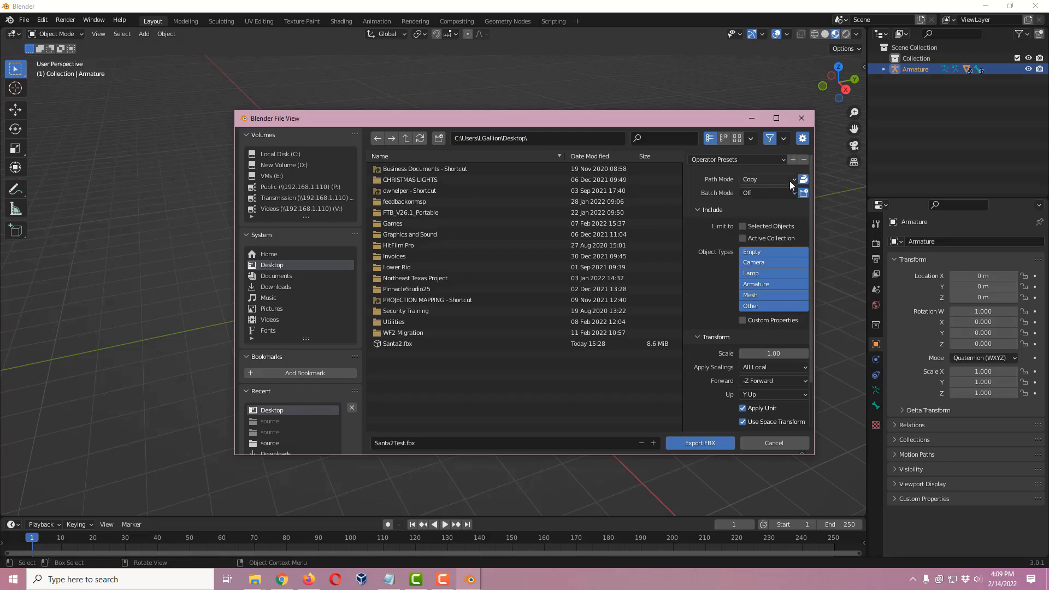
left_click(793, 180)
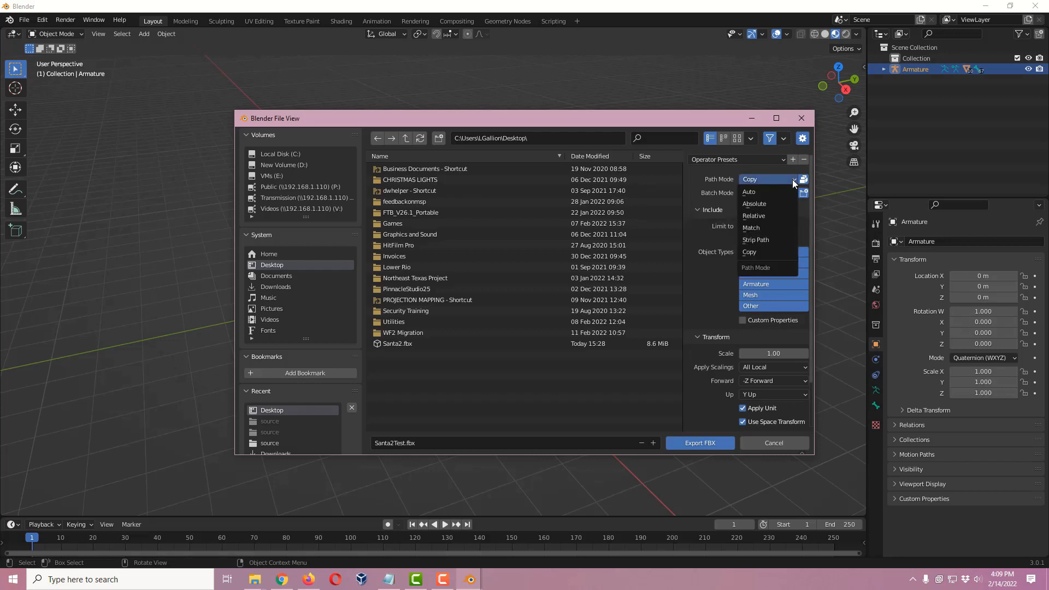
left_click(797, 183)
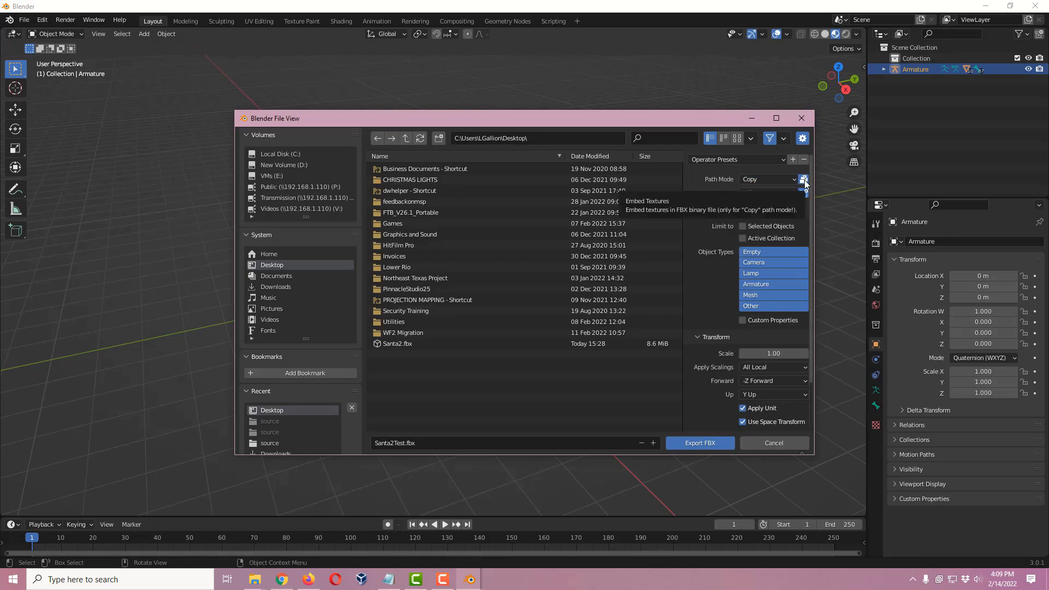
left_click(695, 443)
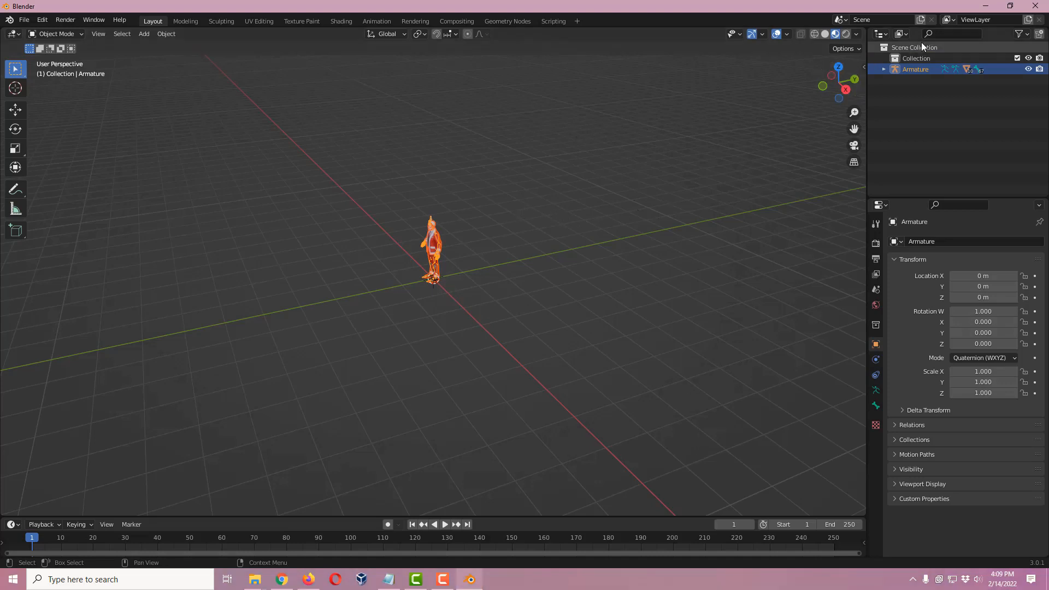
Switch to Mixamo in the browser, upload Santa2.fbx from the Desktop and accept it as the new character
left_click(992, 9)
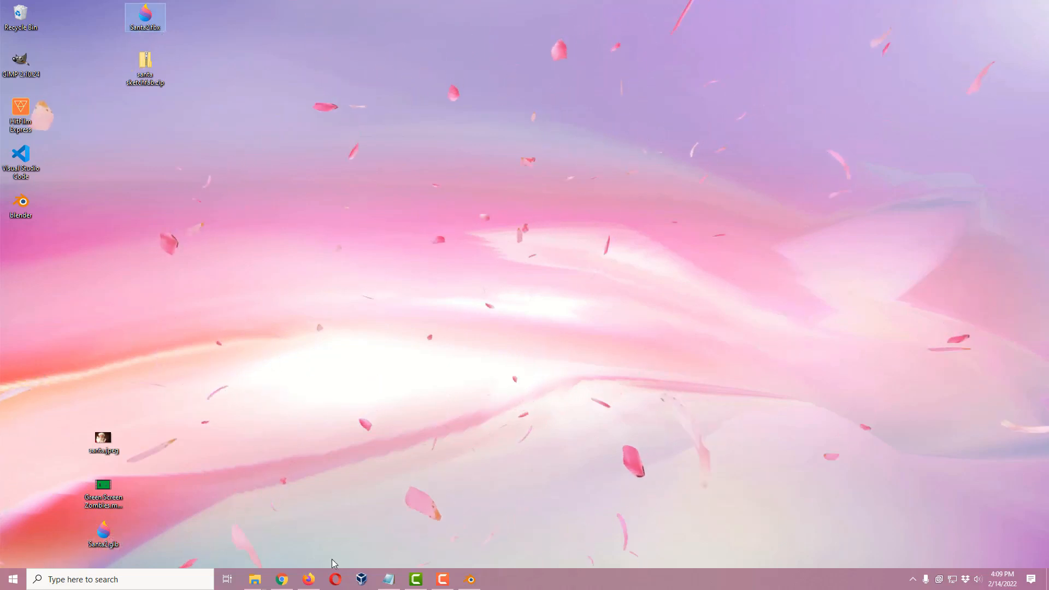
left_click(291, 582)
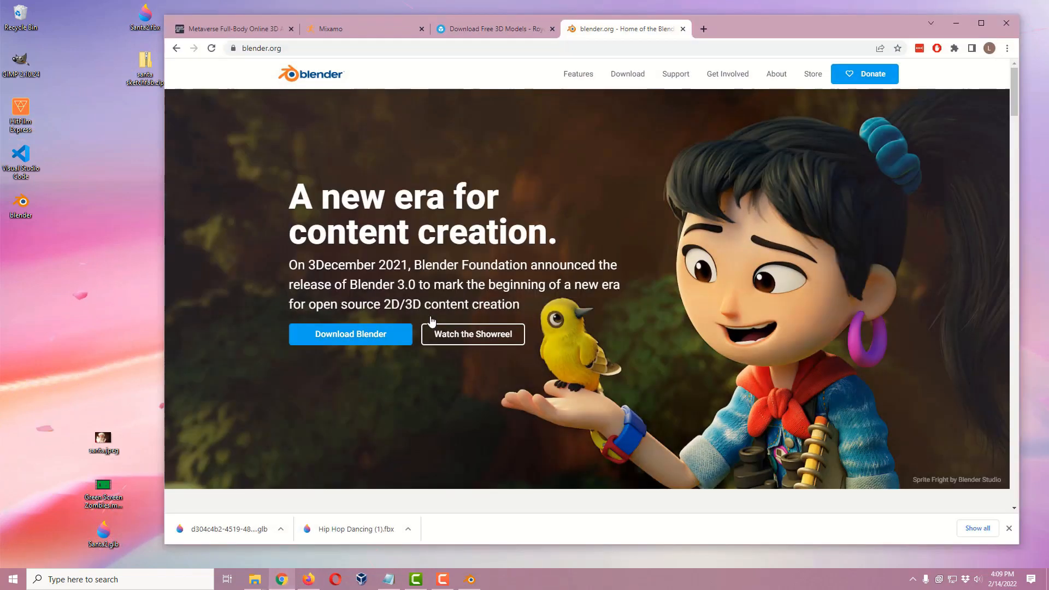
left_click(377, 36)
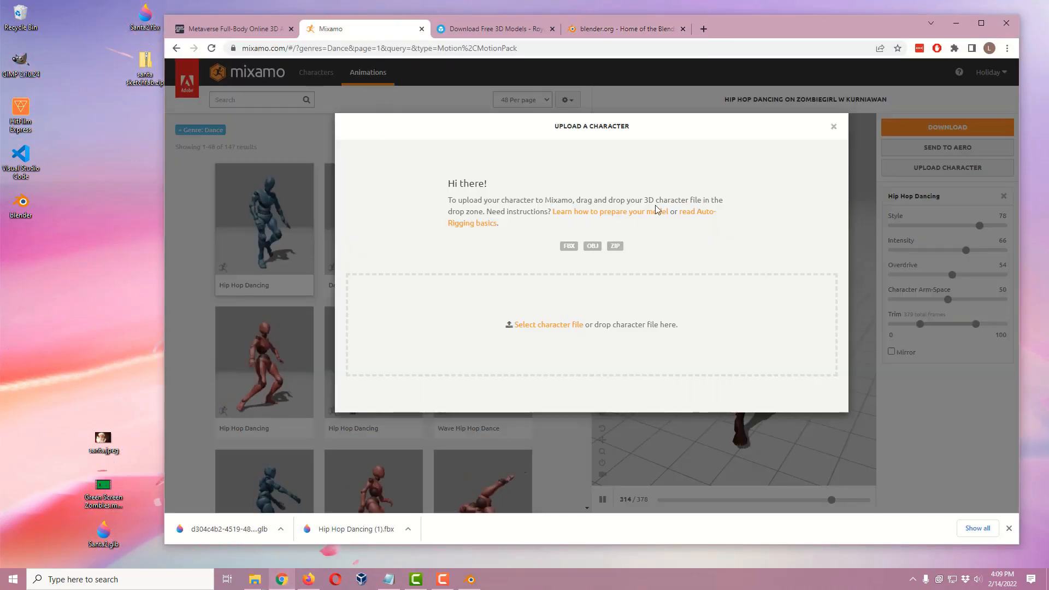
left_click(539, 324)
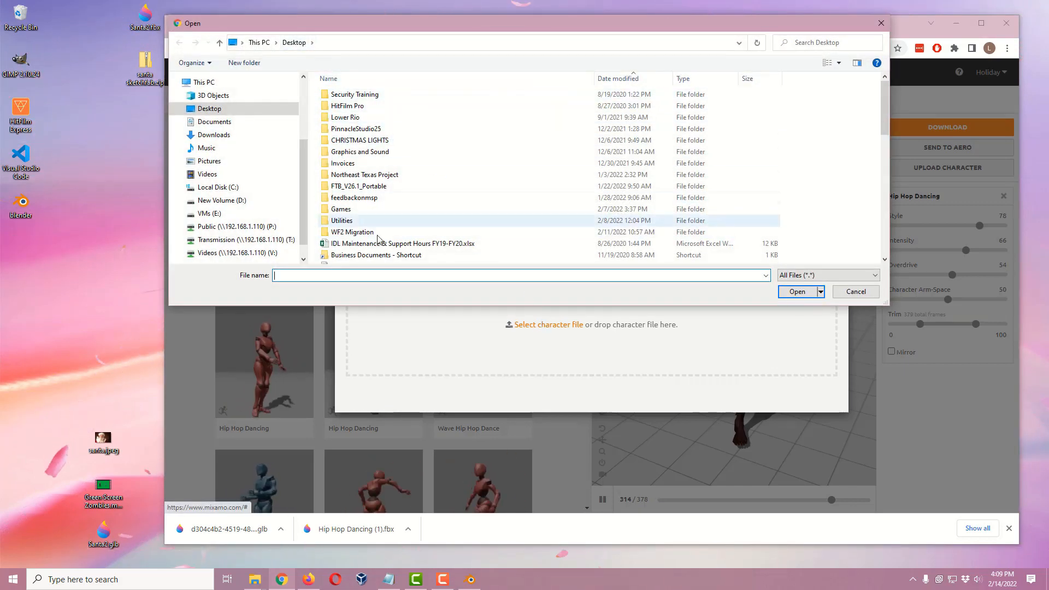
scroll(437, 232, "down", 8)
scroll(426, 236, "down", 4)
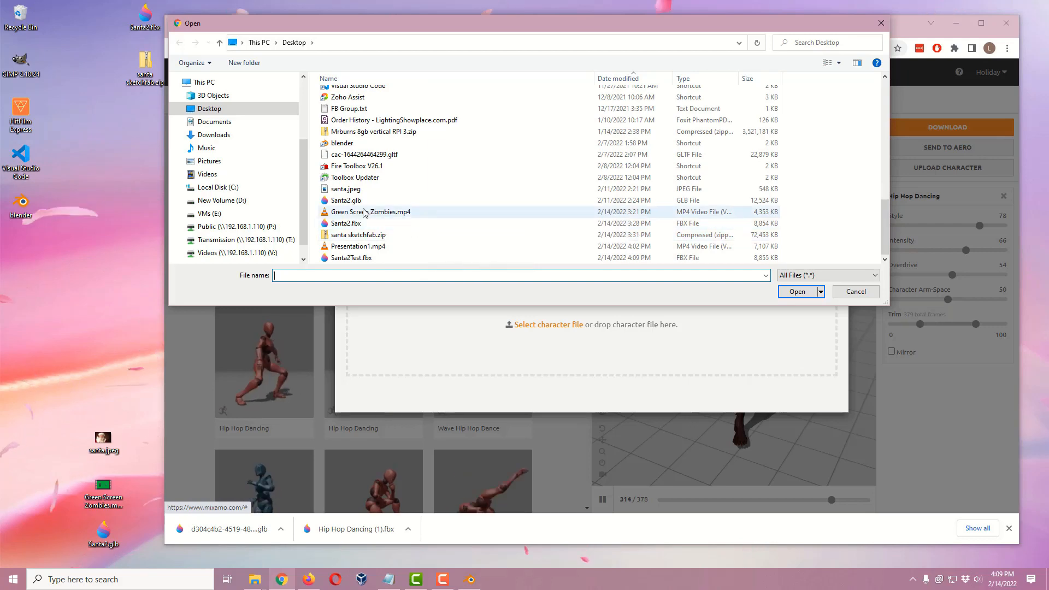
double_click(342, 223)
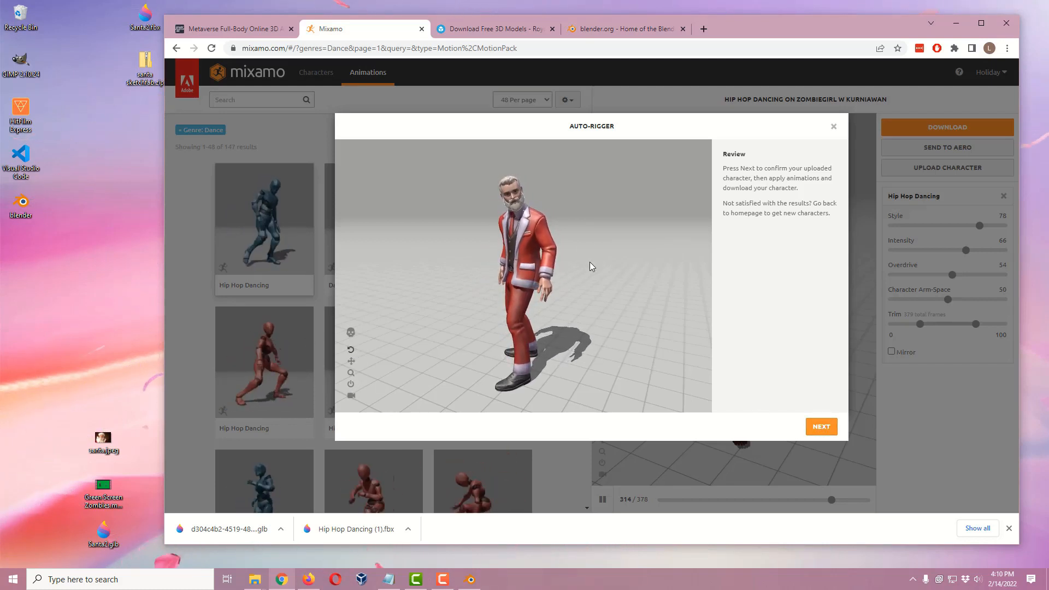
left_click(828, 430)
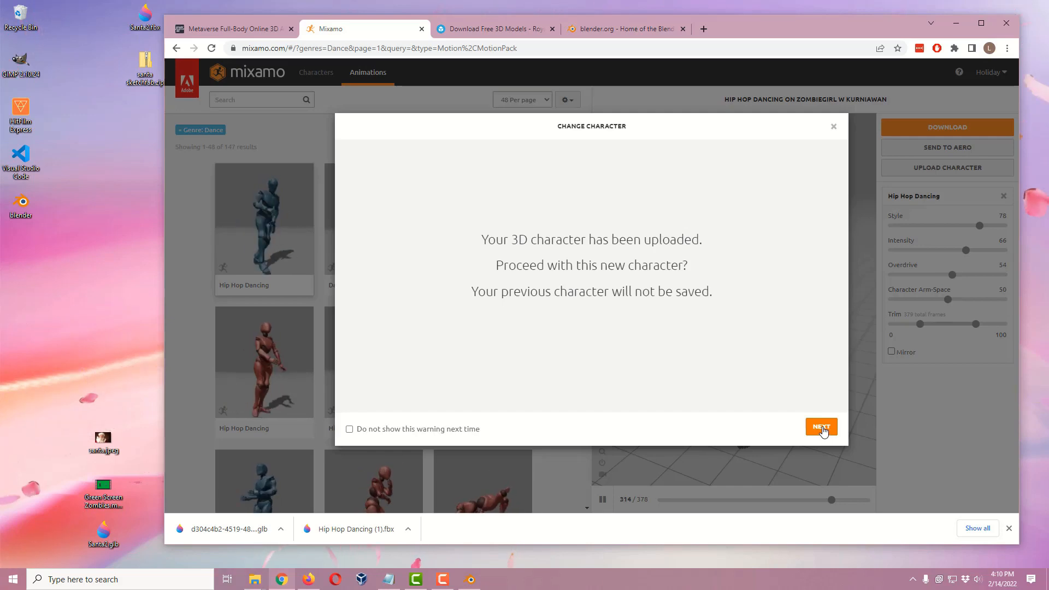
left_click(823, 429)
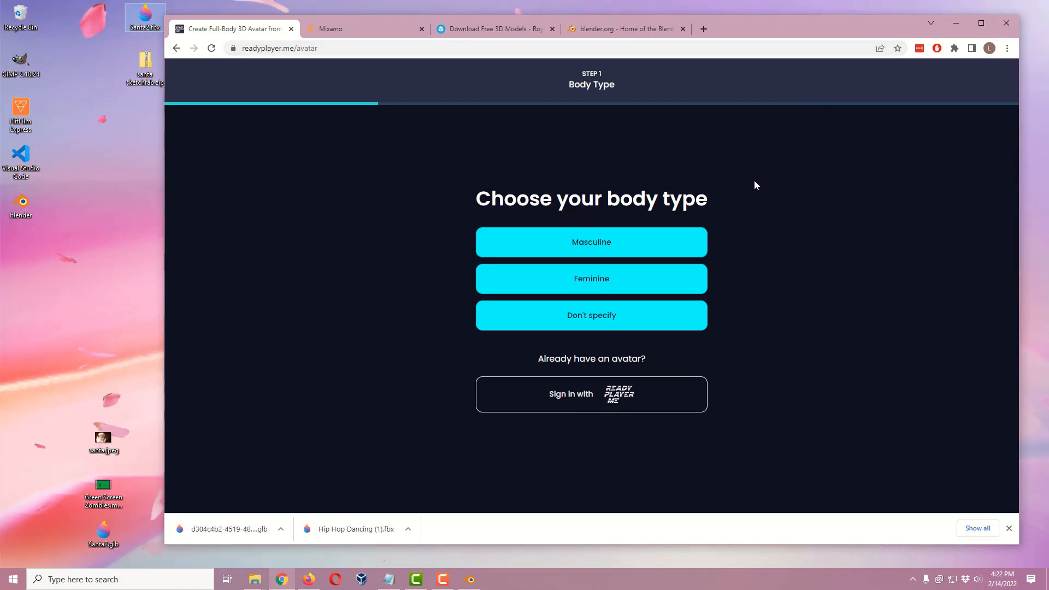
Start a new Ready Player Me avatar with the feminine body type, no photo, and the long-black-haired preset in the first row
left_click(595, 284)
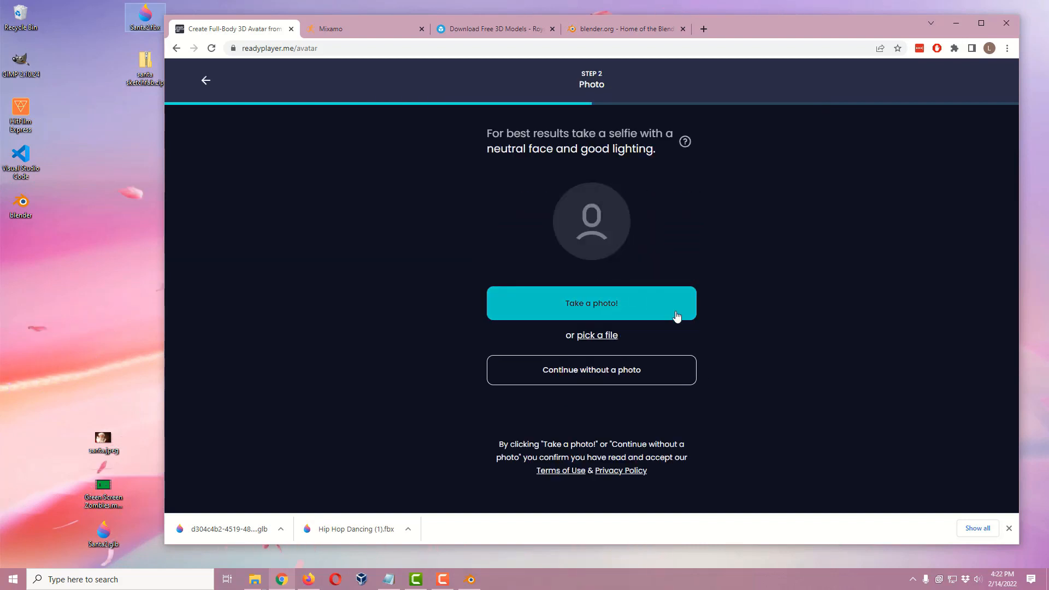
left_click(601, 370)
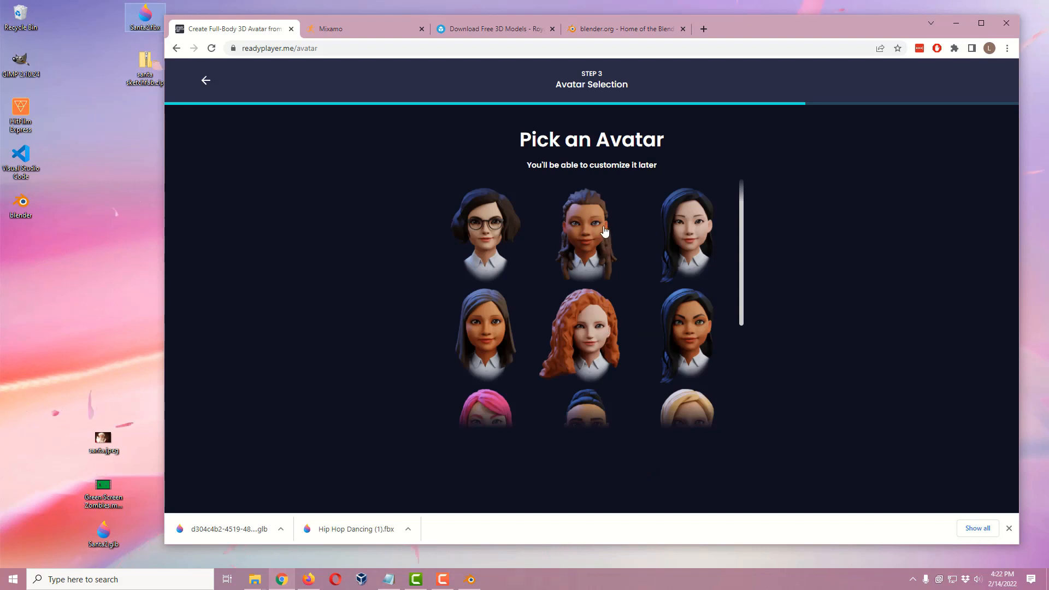
scroll(606, 235, "down", 3)
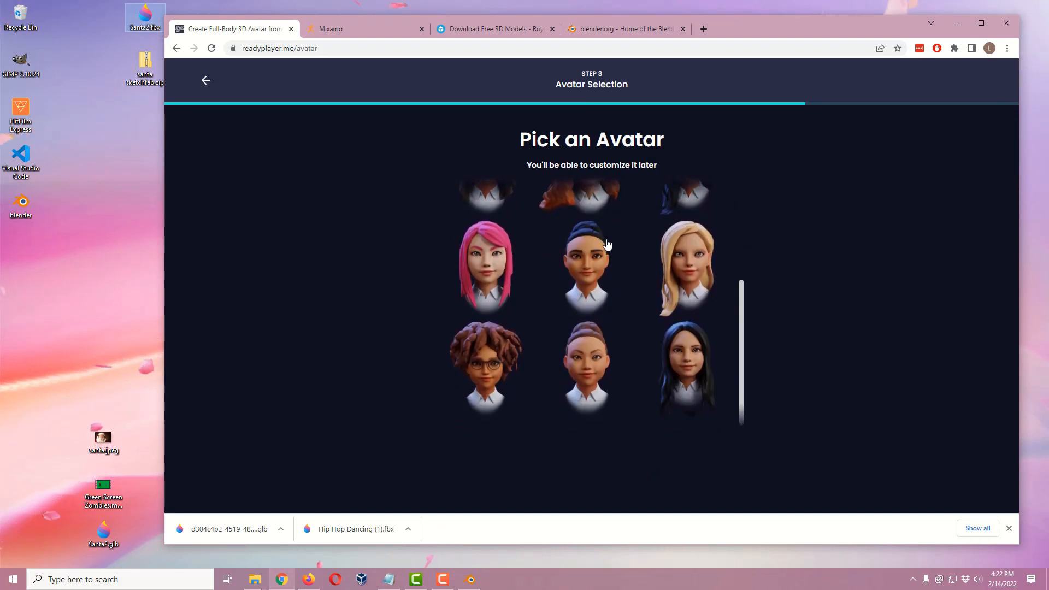
scroll(607, 244, "up", 3)
left_click(695, 222)
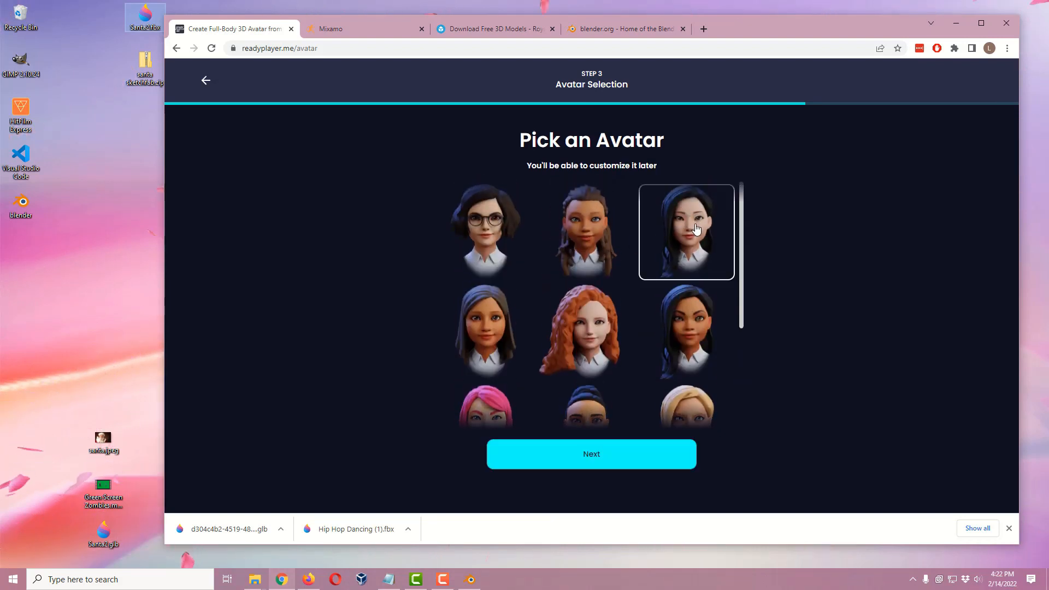
left_click(591, 465)
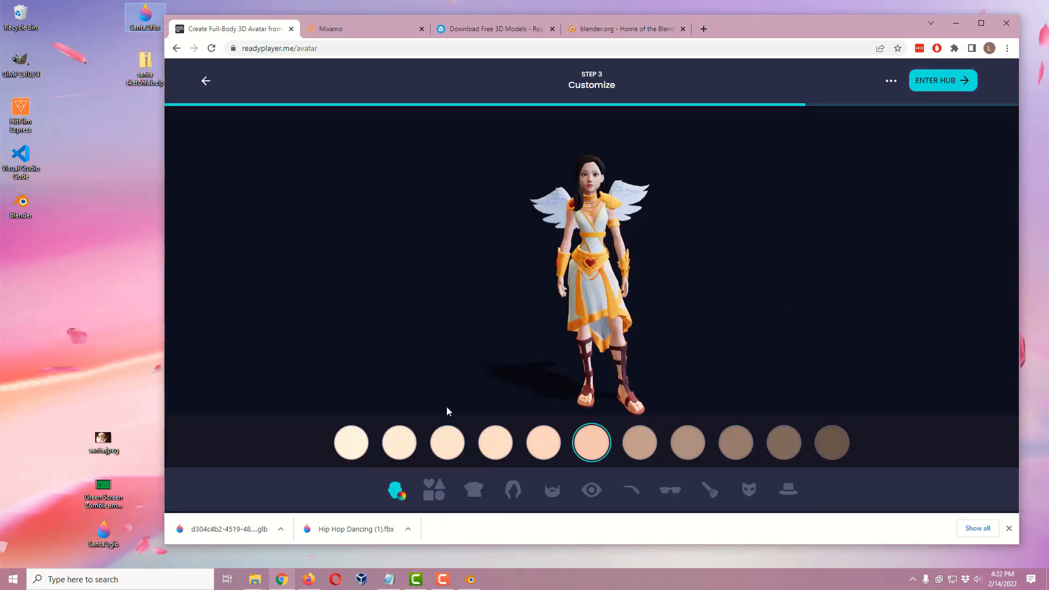
Give the avatar the eighth, medium-brown skin tone and the ninth eye shape
left_click(353, 447)
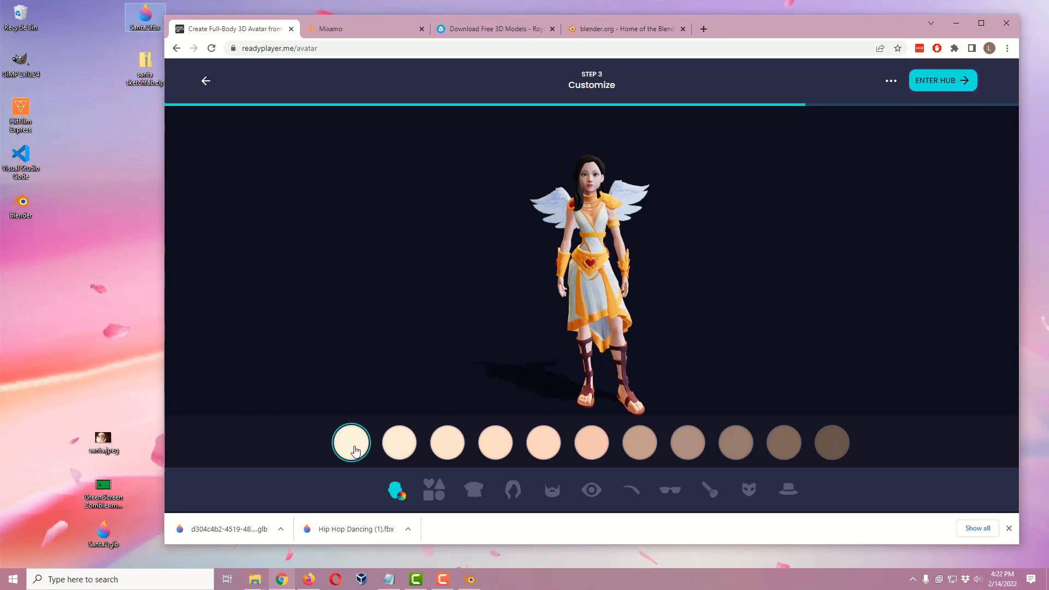
left_click(686, 442)
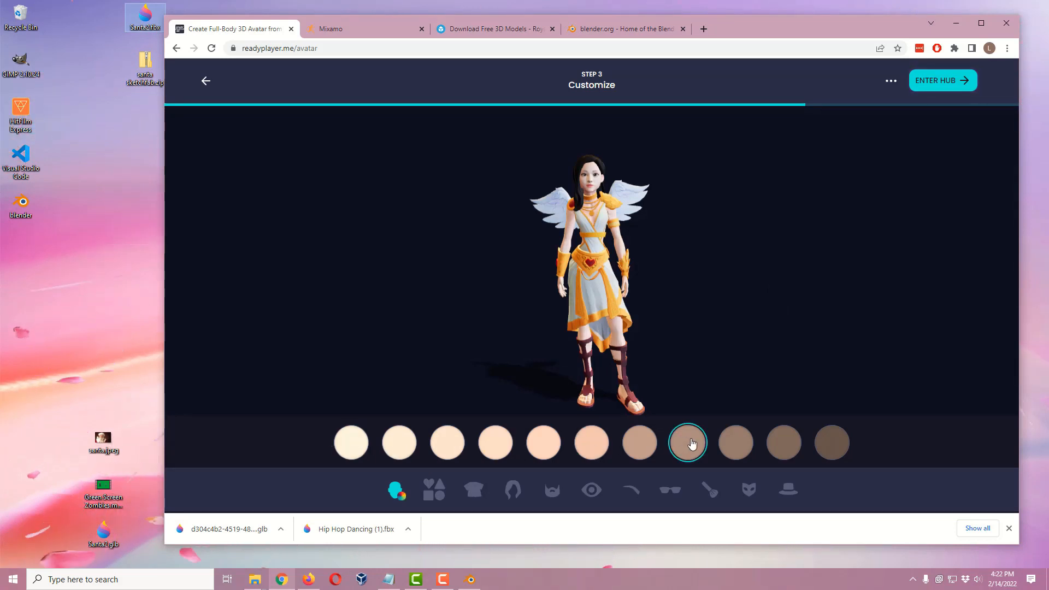
left_click(443, 495)
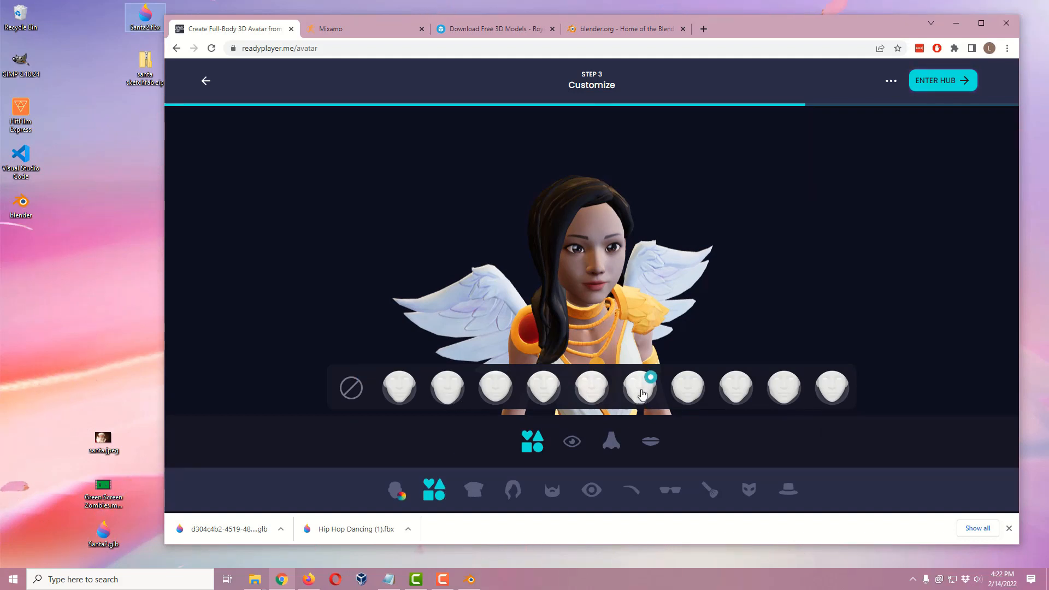
left_click(572, 442)
left_click(662, 387)
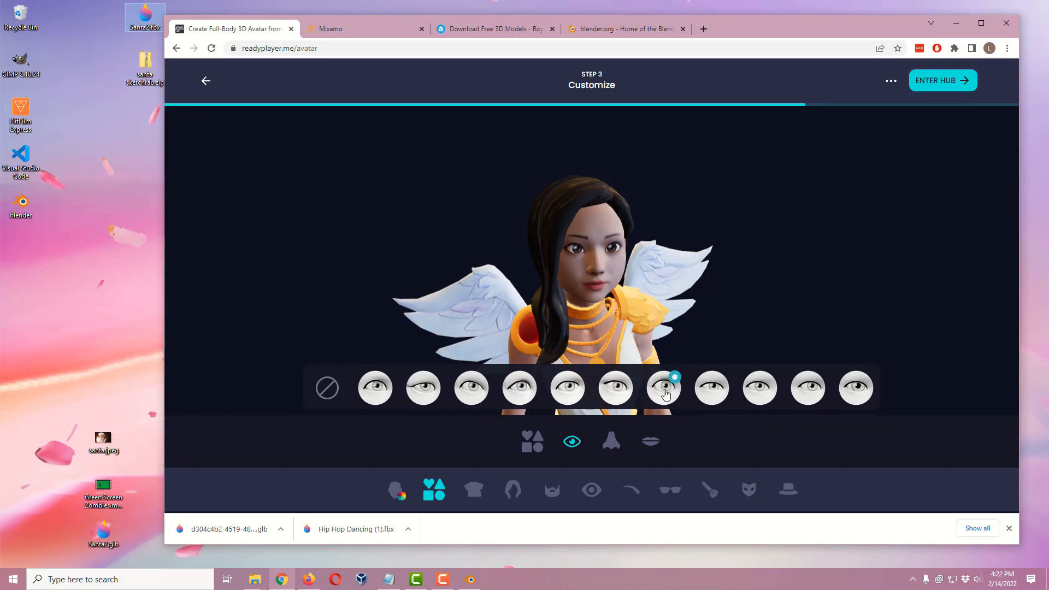
left_click(759, 388)
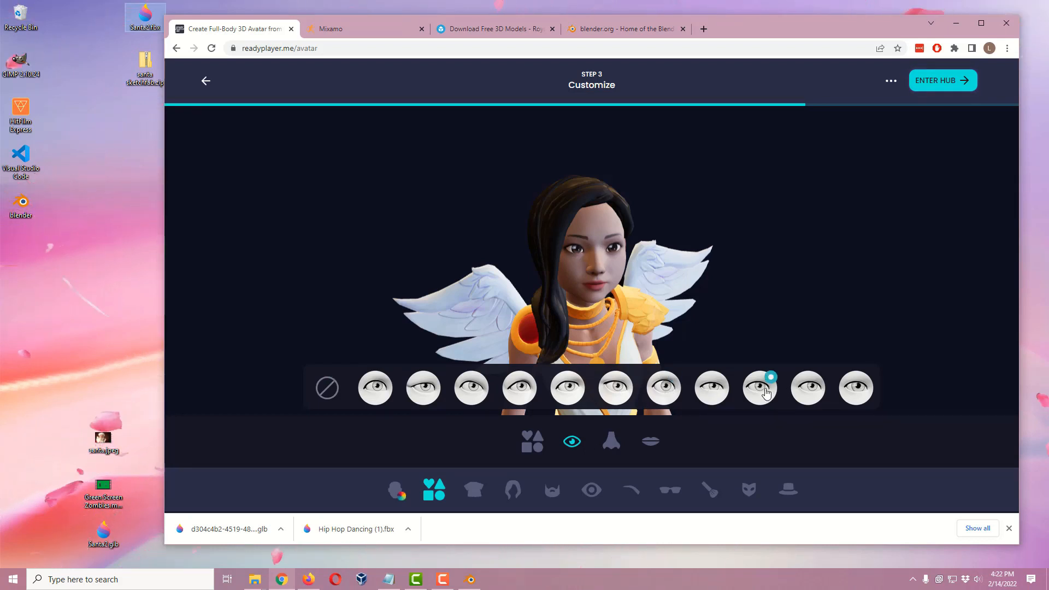
Give the avatar's face the ninth nose shape and a different lip shape
left_click(612, 444)
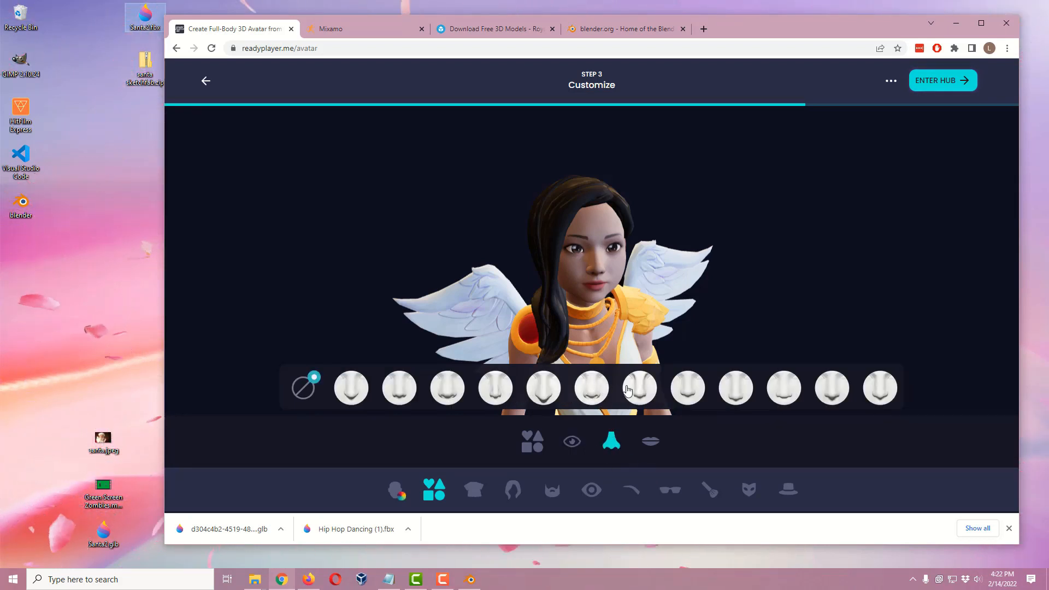
left_click(650, 389)
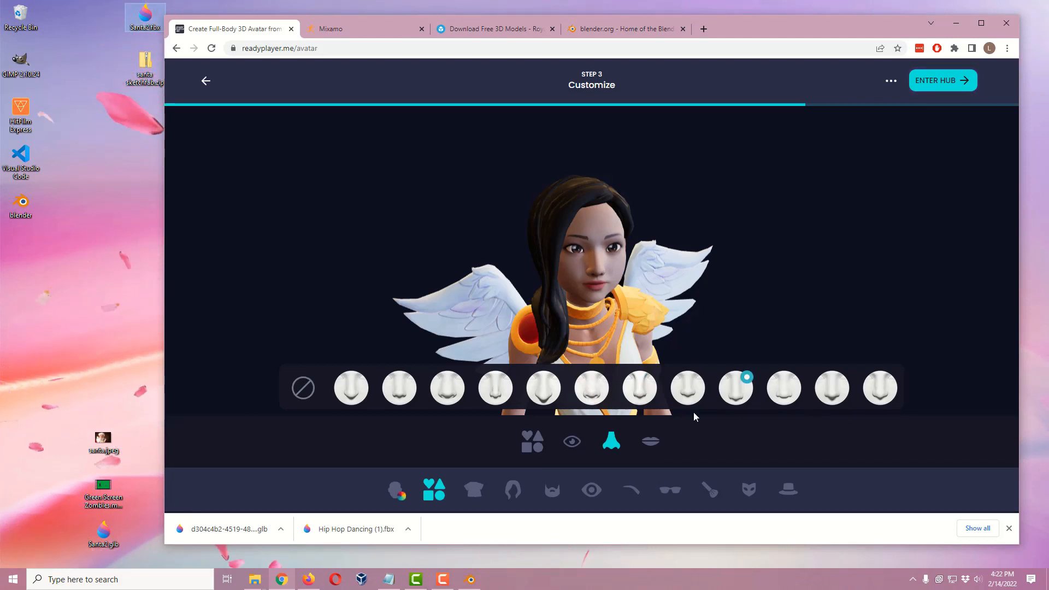
left_click(650, 441)
left_click(736, 388)
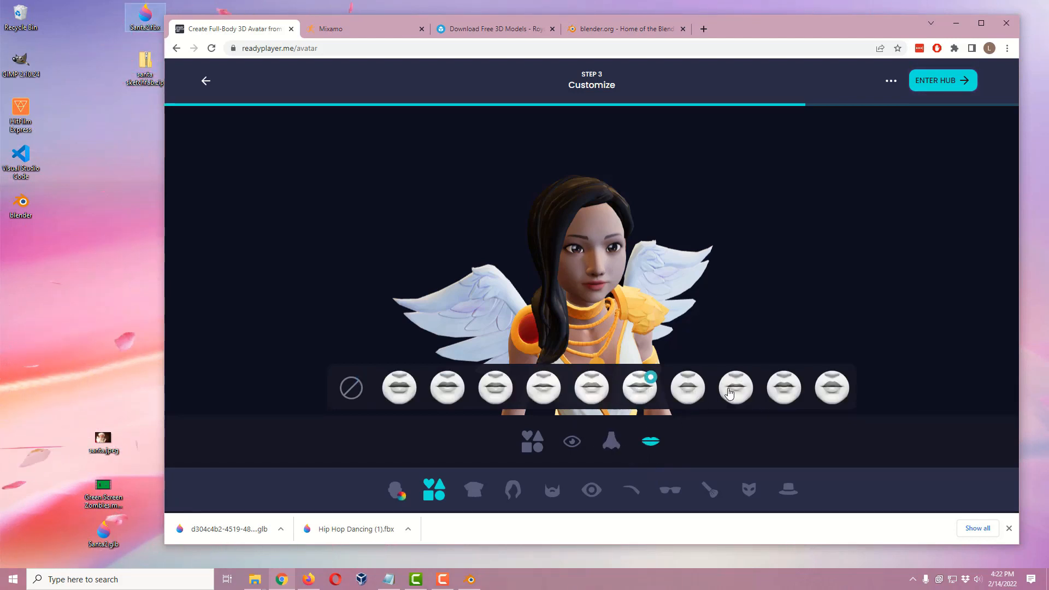
Browse the outfits and dress the avatar in the pink gingerbread sweater with patterned pajama pants and animal slippers
left_click(474, 490)
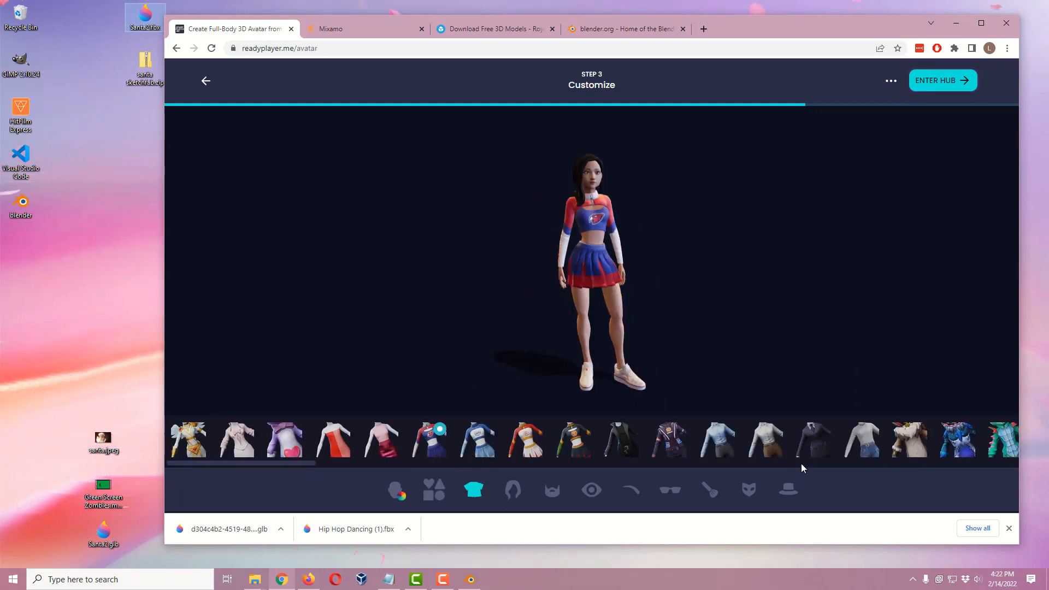
scroll(801, 464, "right", 10)
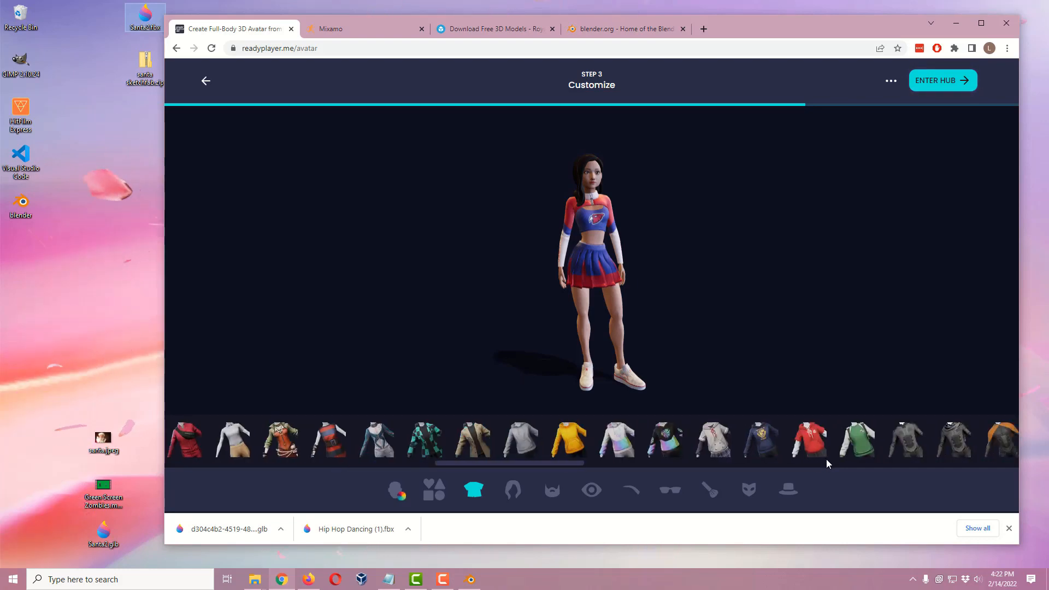
scroll(835, 464, "right", 15)
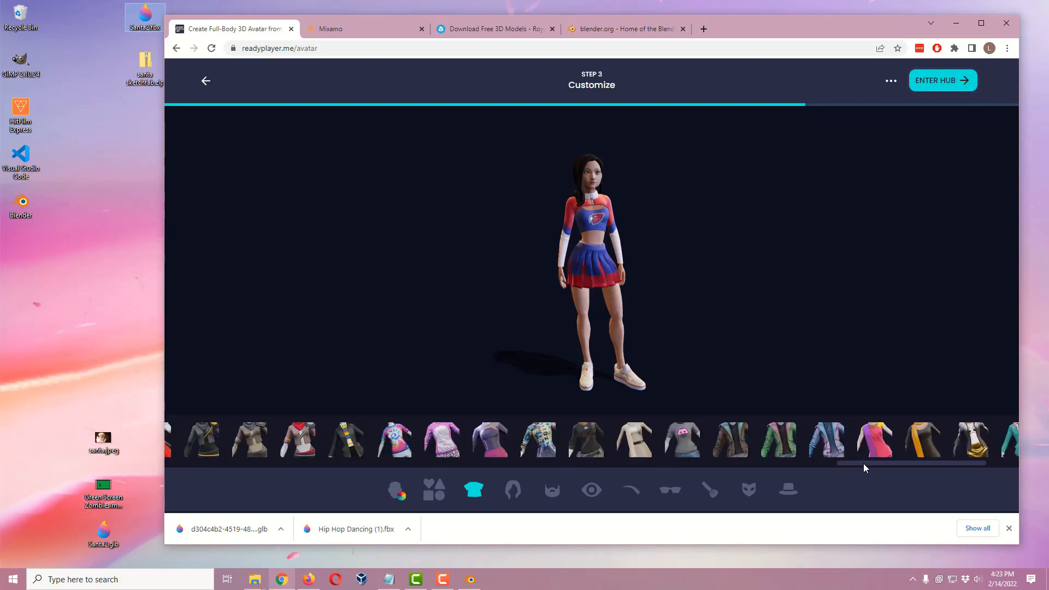
left_click_drag(864, 463, 910, 455)
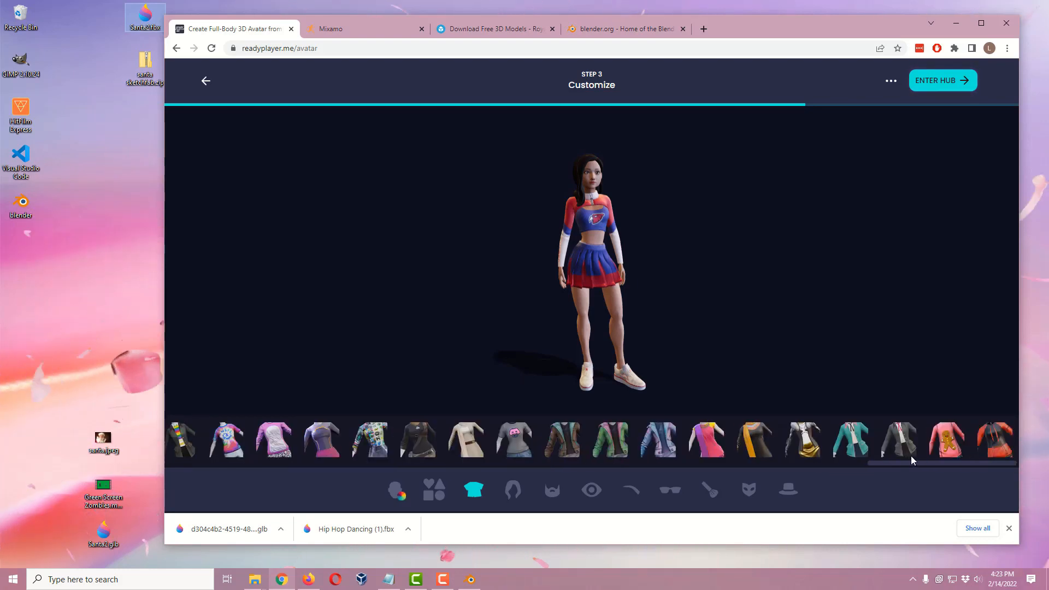
left_click(947, 448)
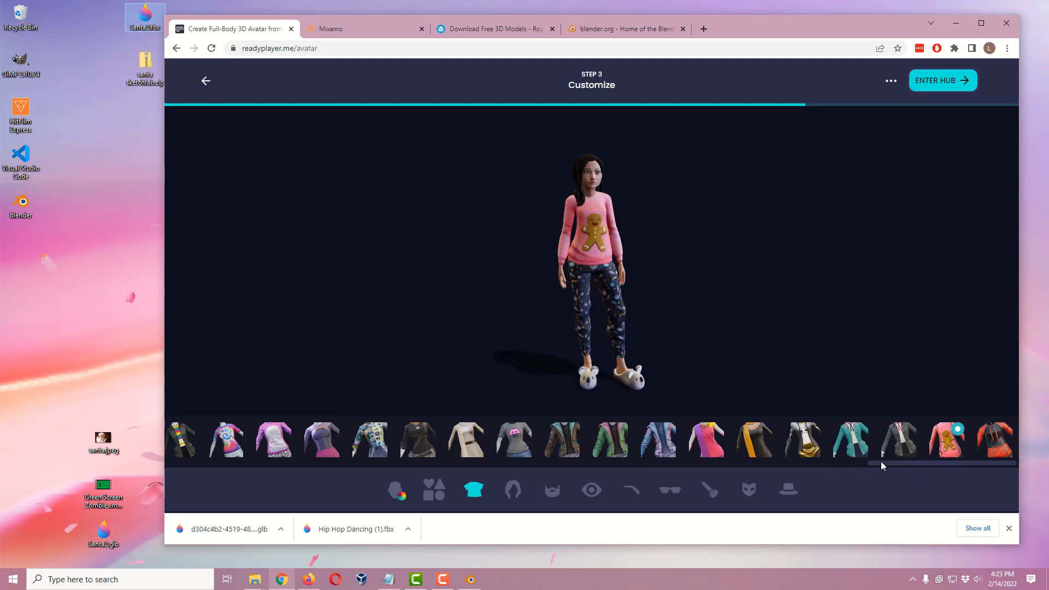
left_click_drag(881, 461, 792, 475)
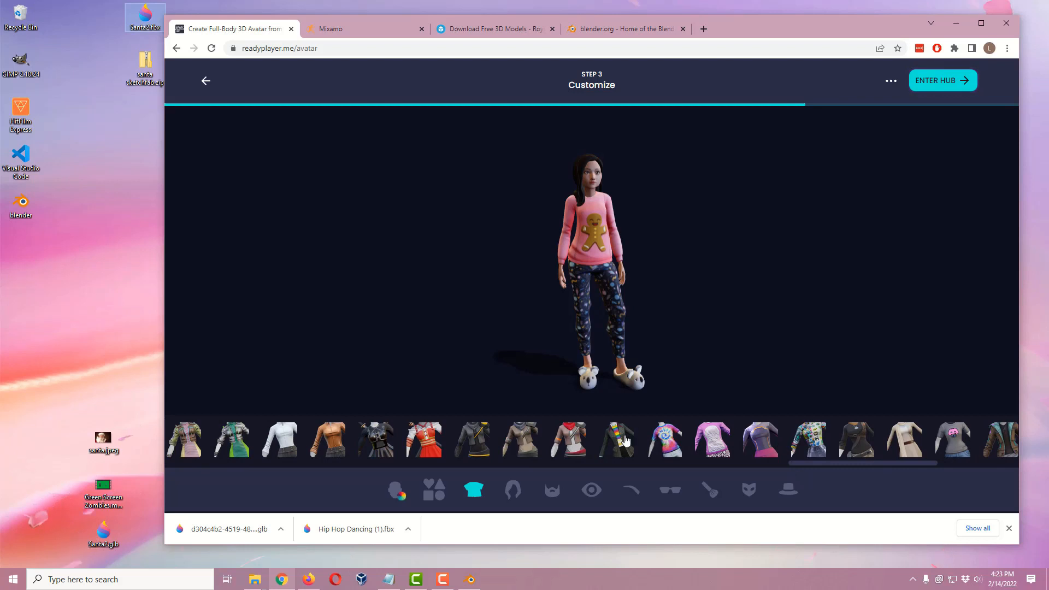
Try several curly hairstyles on the avatar and settle on the short, side-swept one
left_click(513, 490)
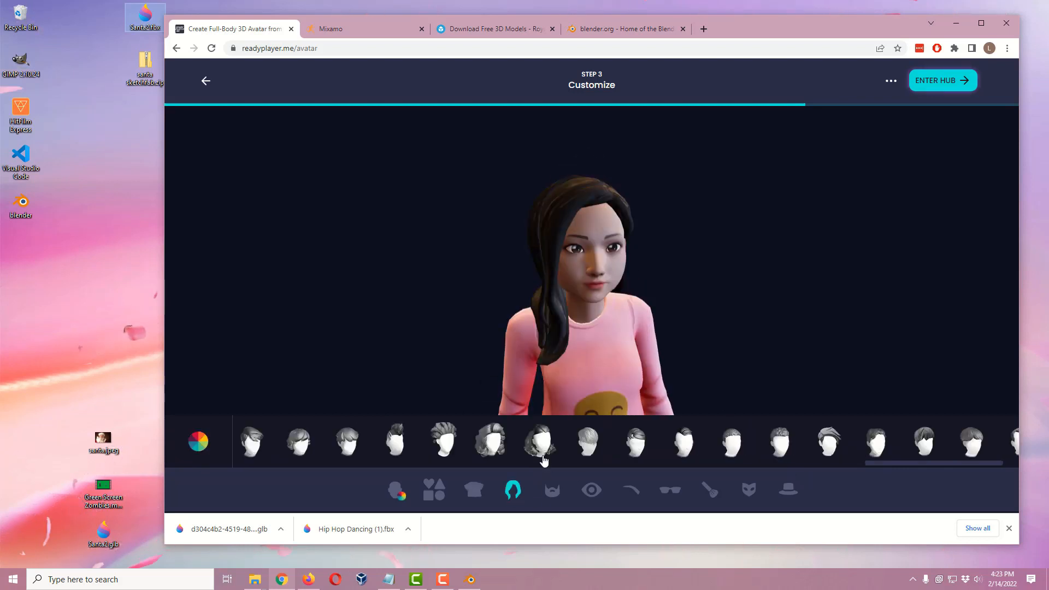
left_click(544, 460)
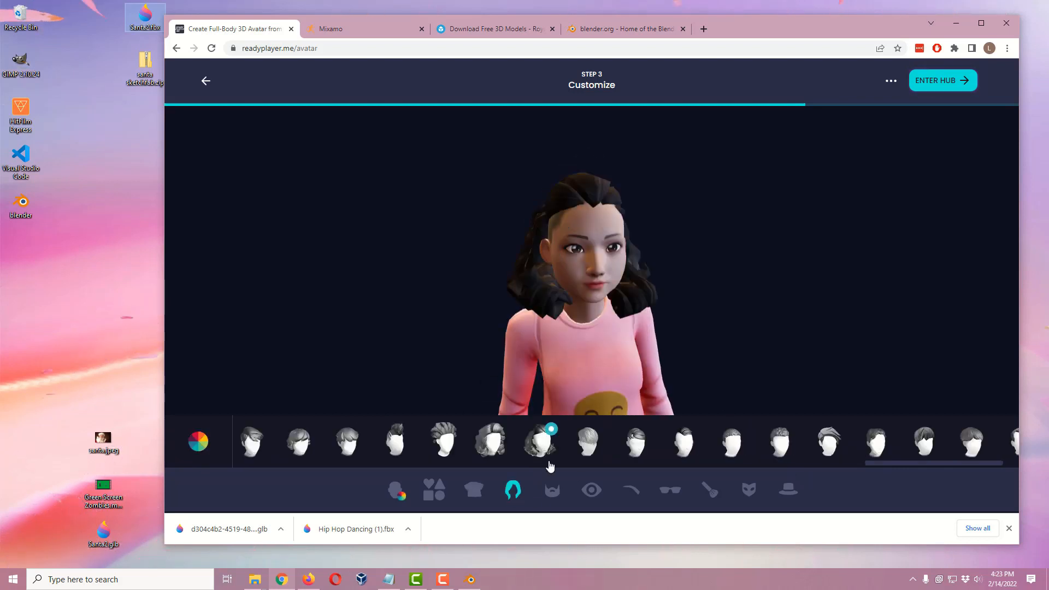
left_click(491, 443)
left_click(445, 443)
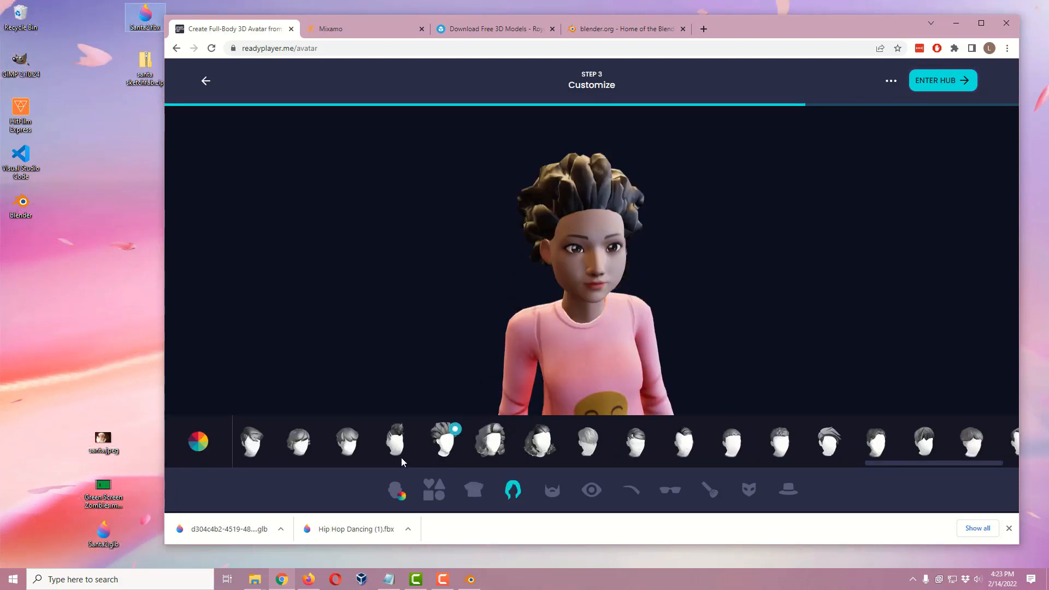
left_click(299, 443)
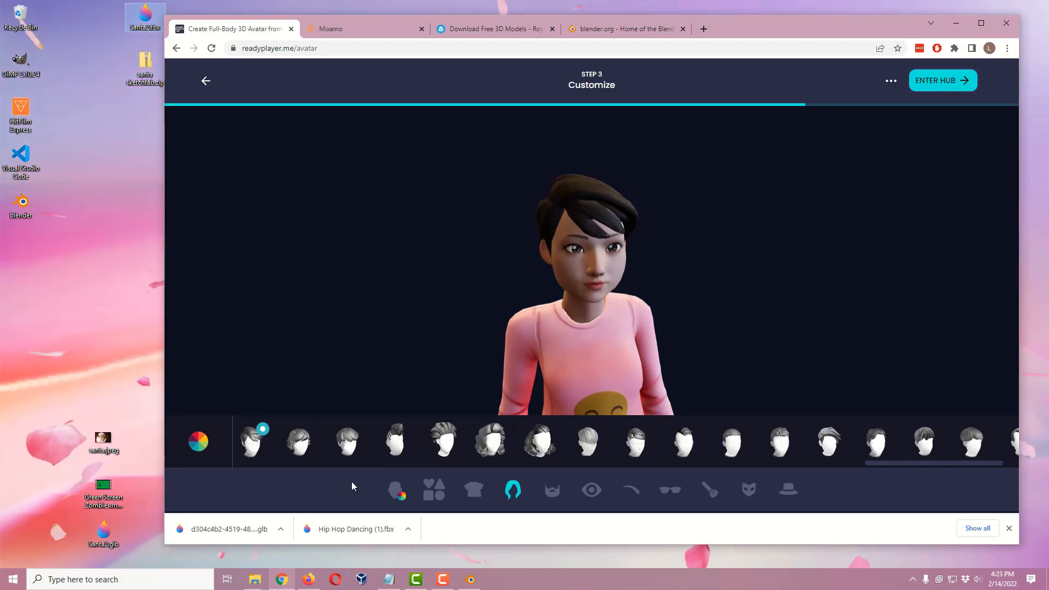
Try a long dark goatee on the avatar and remove the facial hair again
left_click(552, 490)
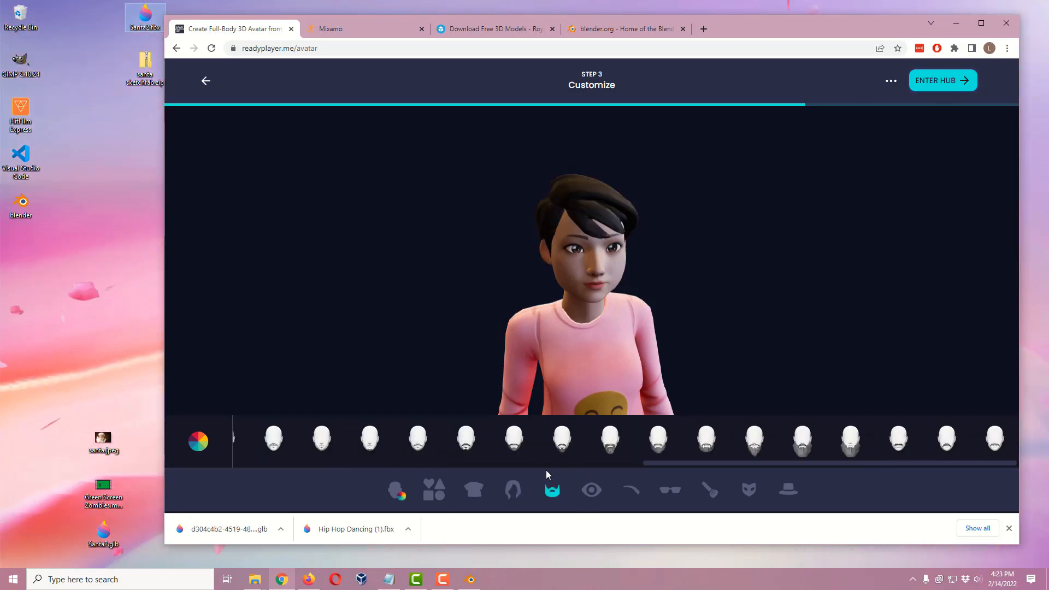
left_click(611, 441)
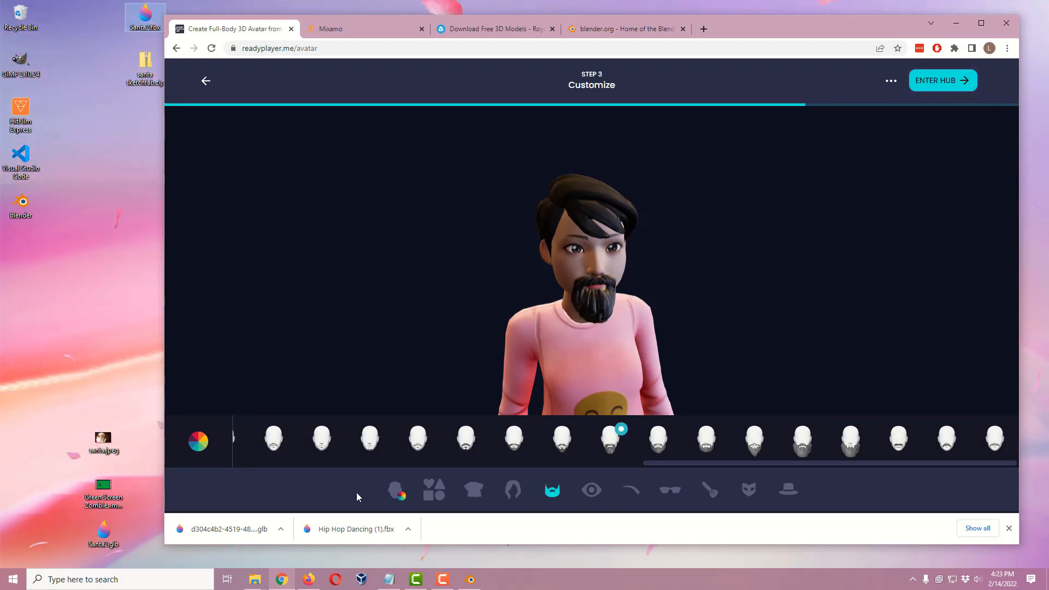
left_click_drag(684, 463, 267, 465)
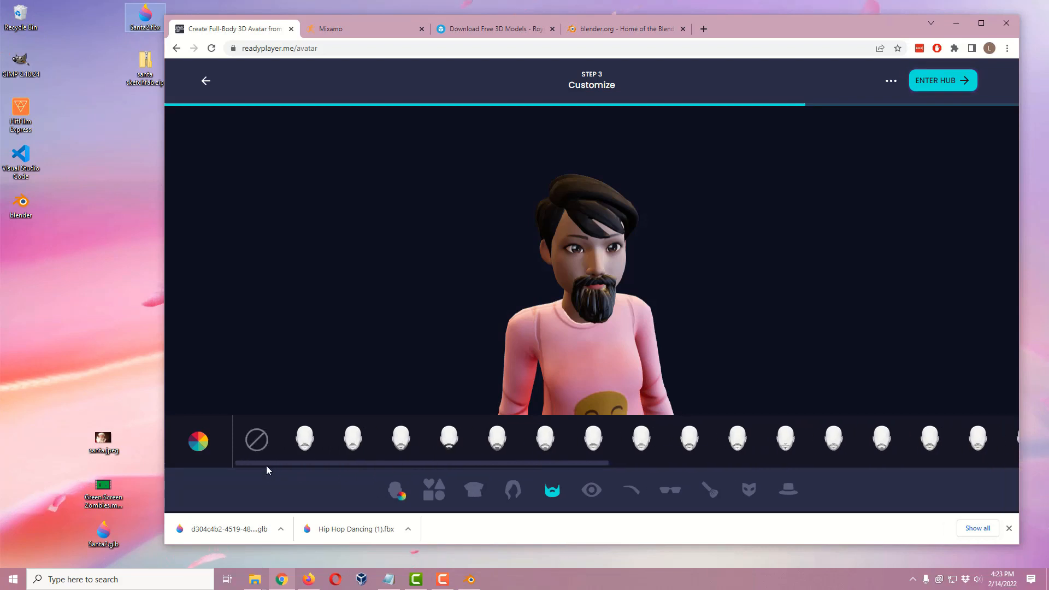
left_click(260, 446)
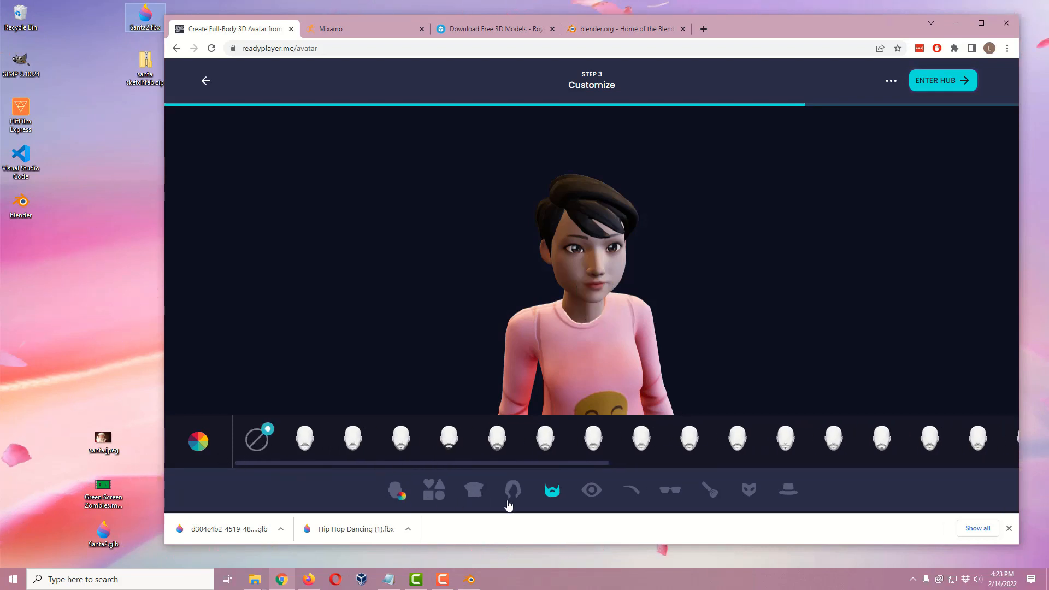
Apply the pink-and-green eye color and thick, angled eyebrows to the avatar, keeping the eyebrow color black
left_click(595, 492)
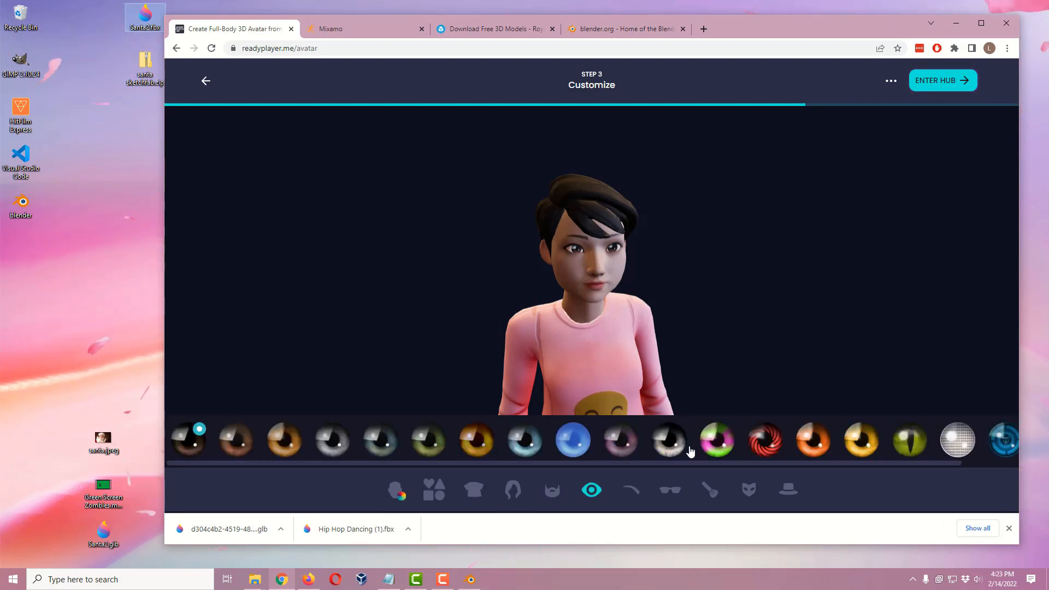
left_click(716, 441)
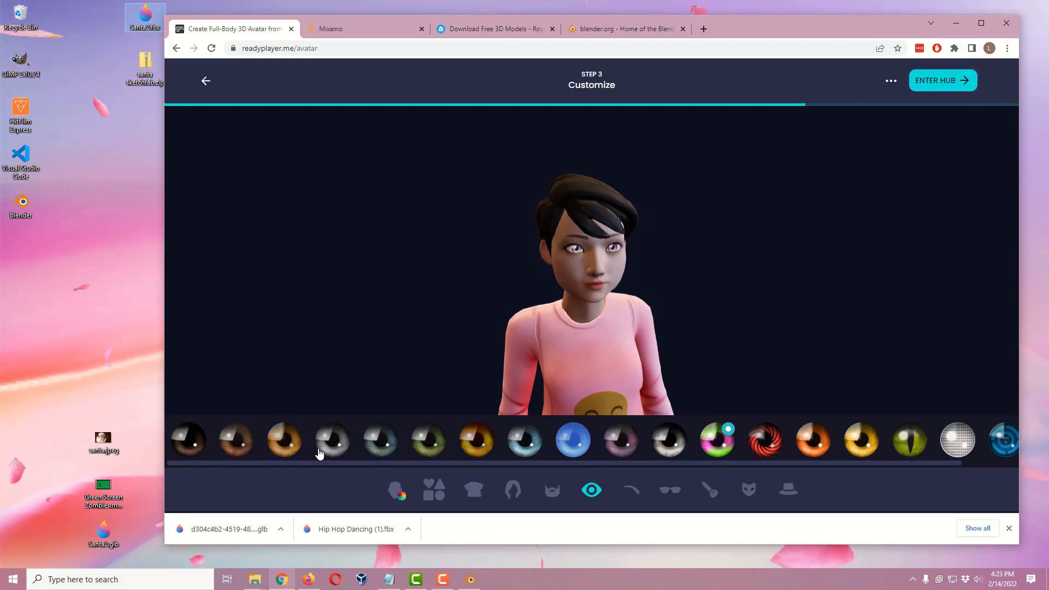
left_click(630, 491)
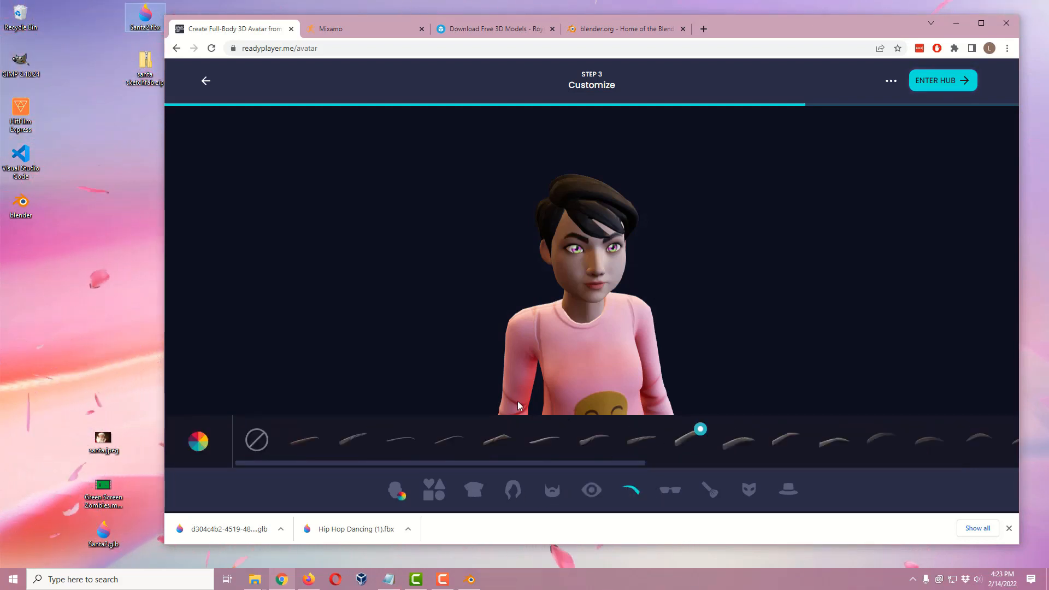
left_click(207, 446)
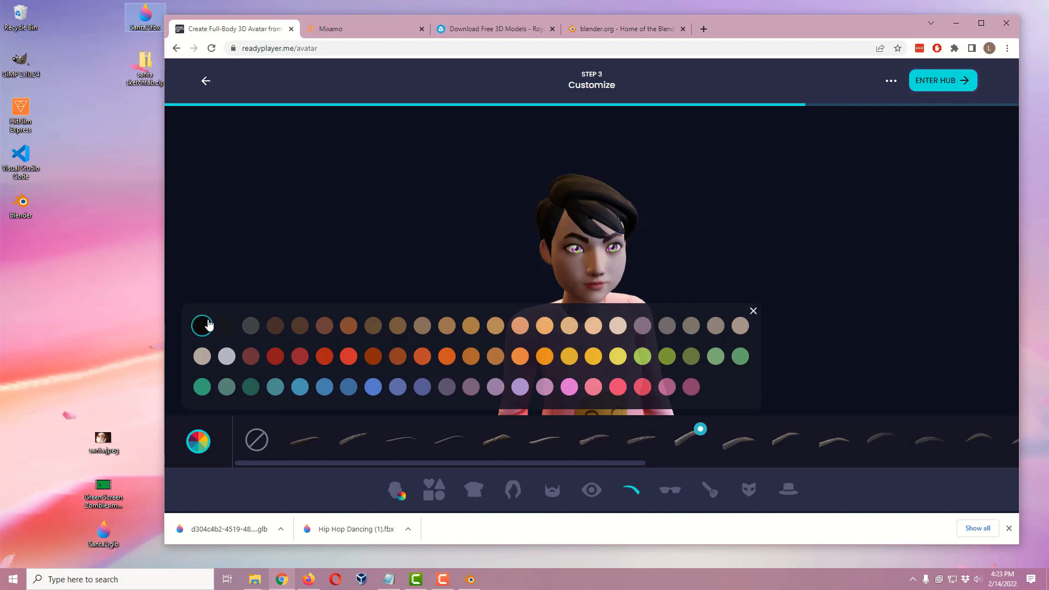
left_click(753, 311)
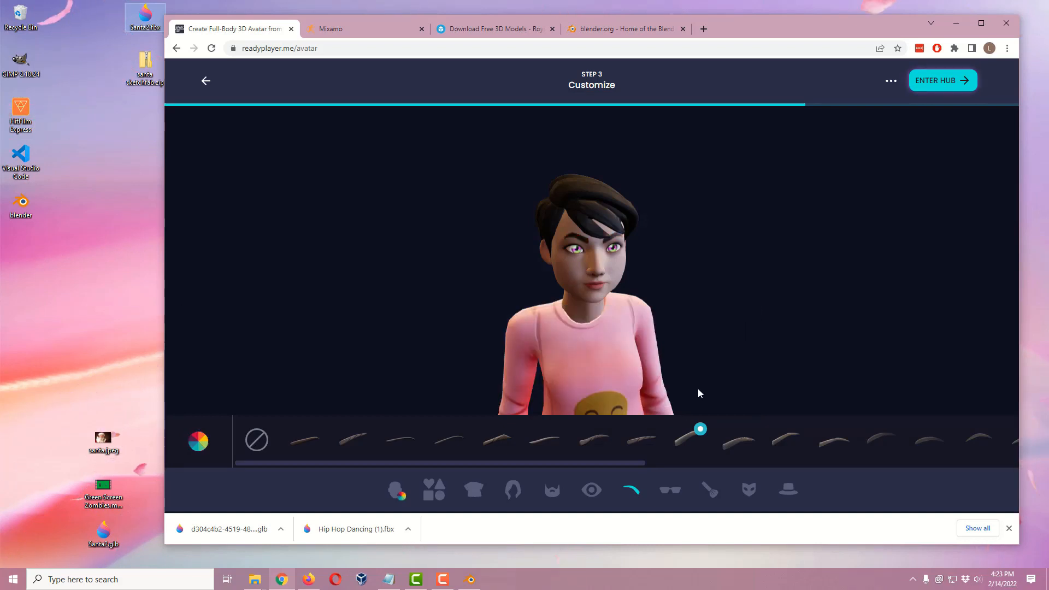
Add green-tinted aviator glasses and bright red lip makeup to the avatar
left_click(671, 488)
left_click(671, 441)
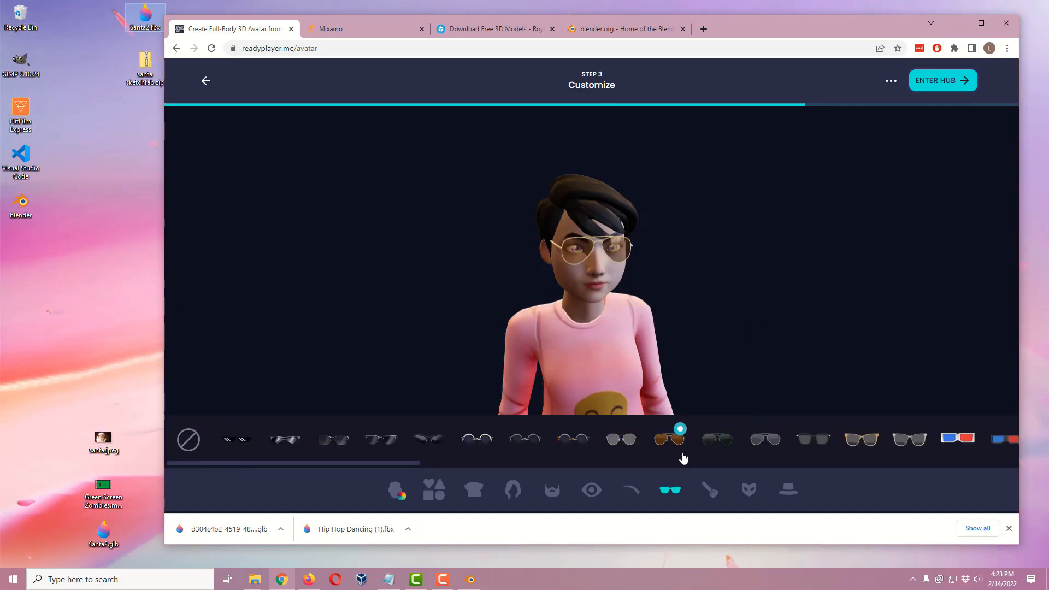
left_click(722, 492)
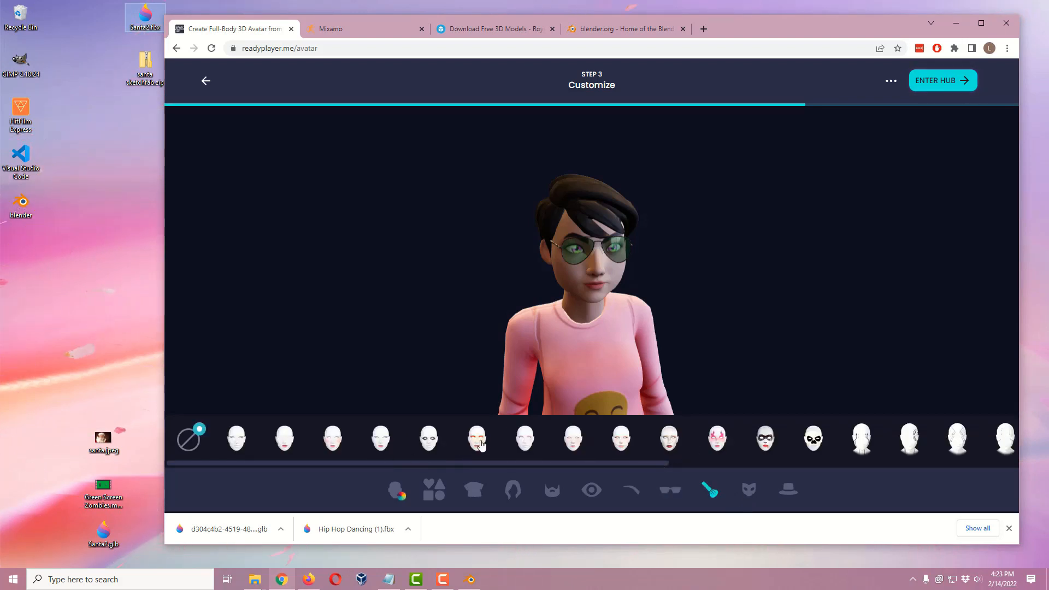
left_click(390, 441)
Add the white hockey-style mask and the blue beanie with long blonde hair to the avatar, and finish customizing by entering the hub
left_click(750, 490)
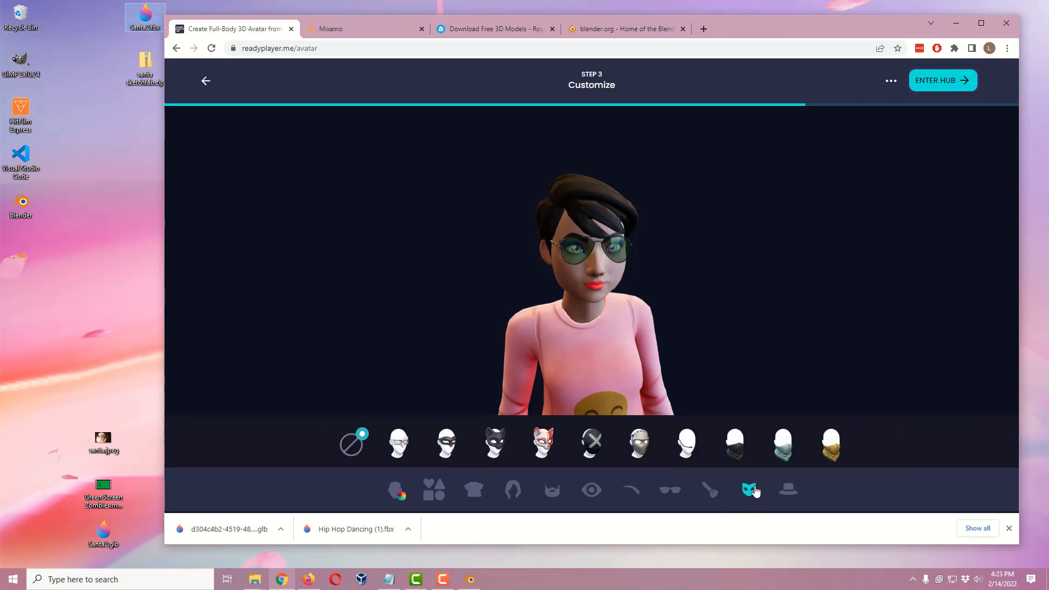
left_click(644, 449)
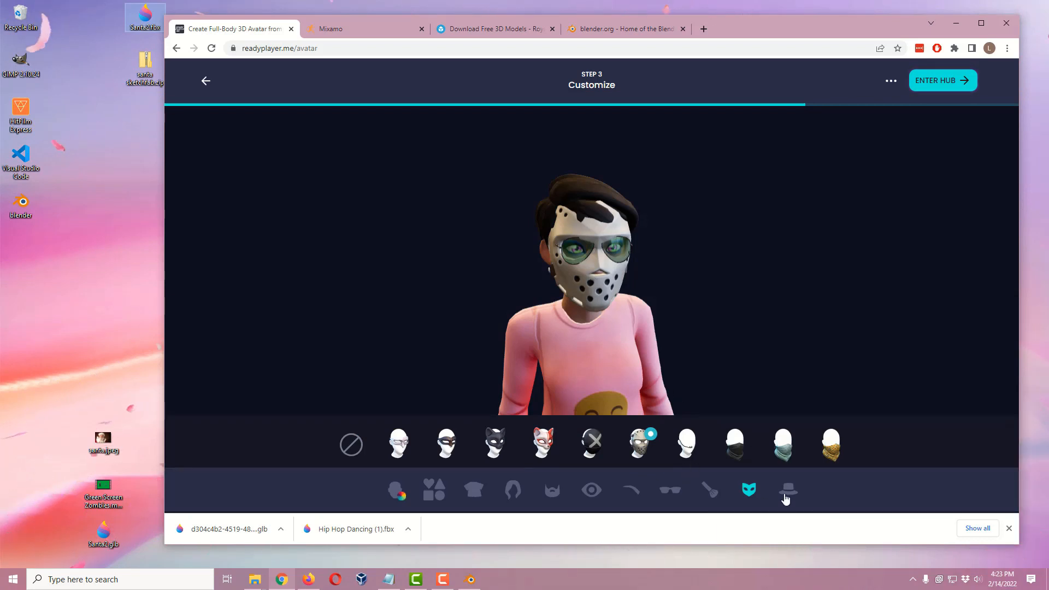
left_click(787, 495)
left_click_drag(506, 462, 434, 470)
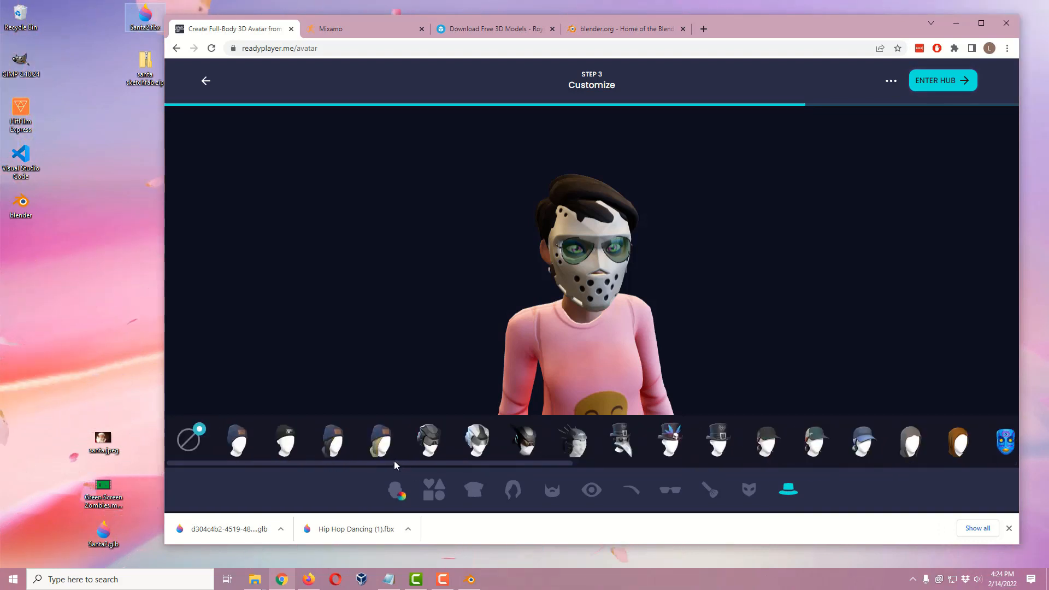
left_click(395, 439)
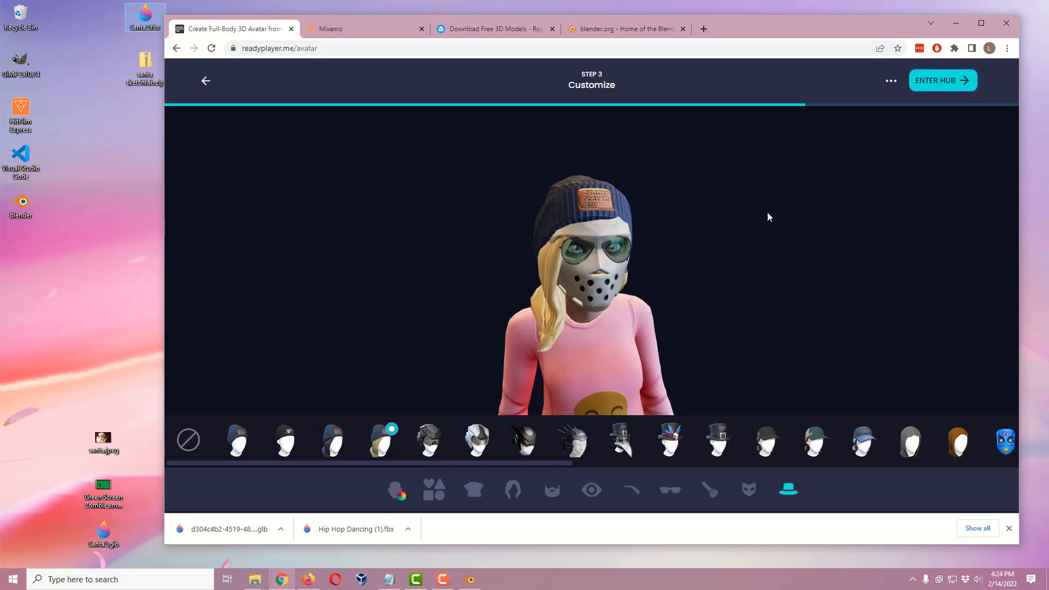
left_click(951, 81)
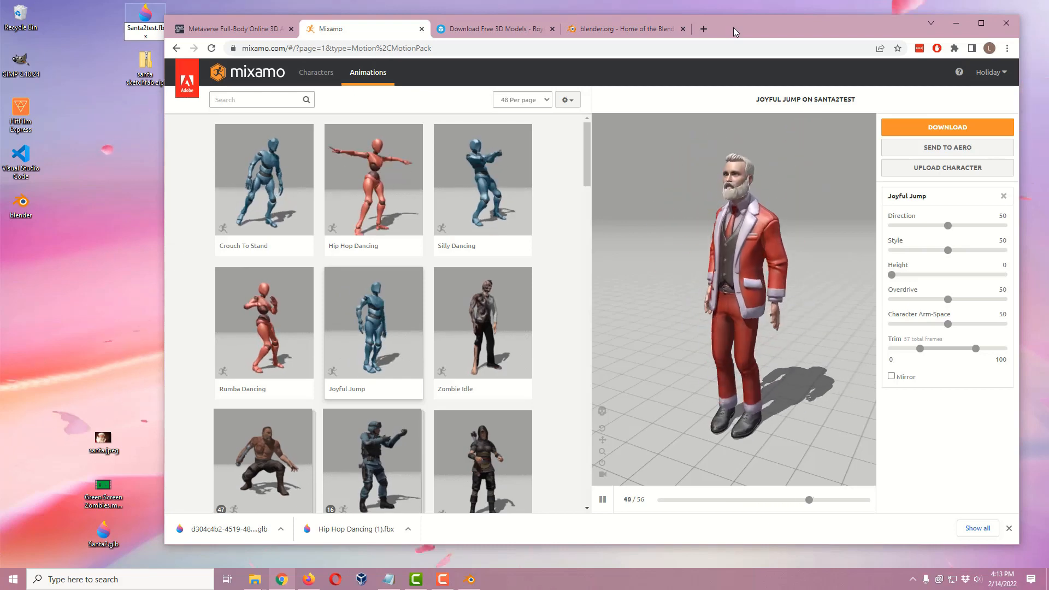
Browse the Sketchfab search results for santa to examine the available Santa character models
left_click(499, 30)
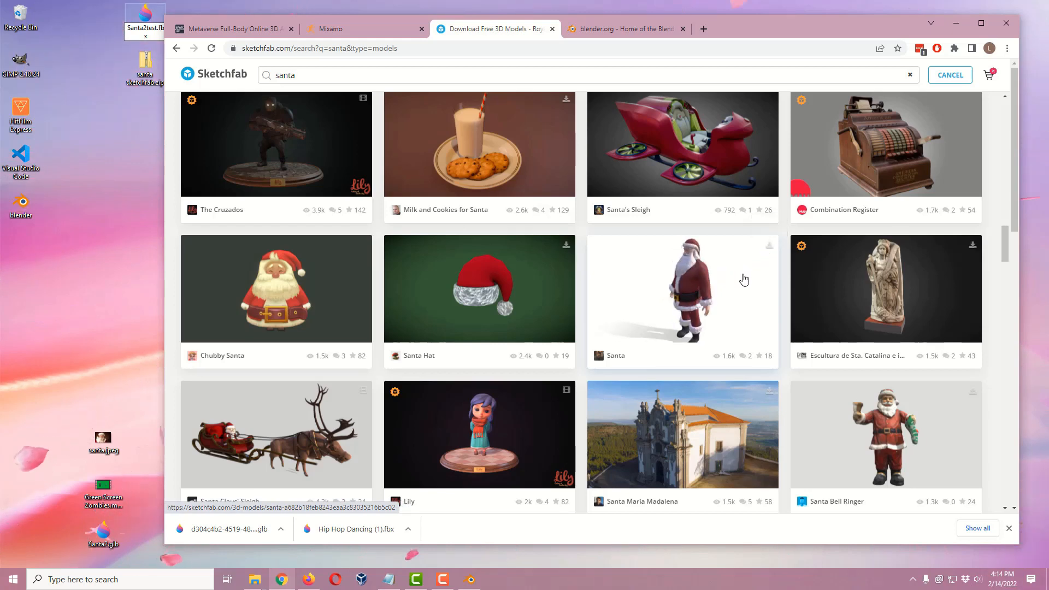
scroll(765, 274, "down", 3)
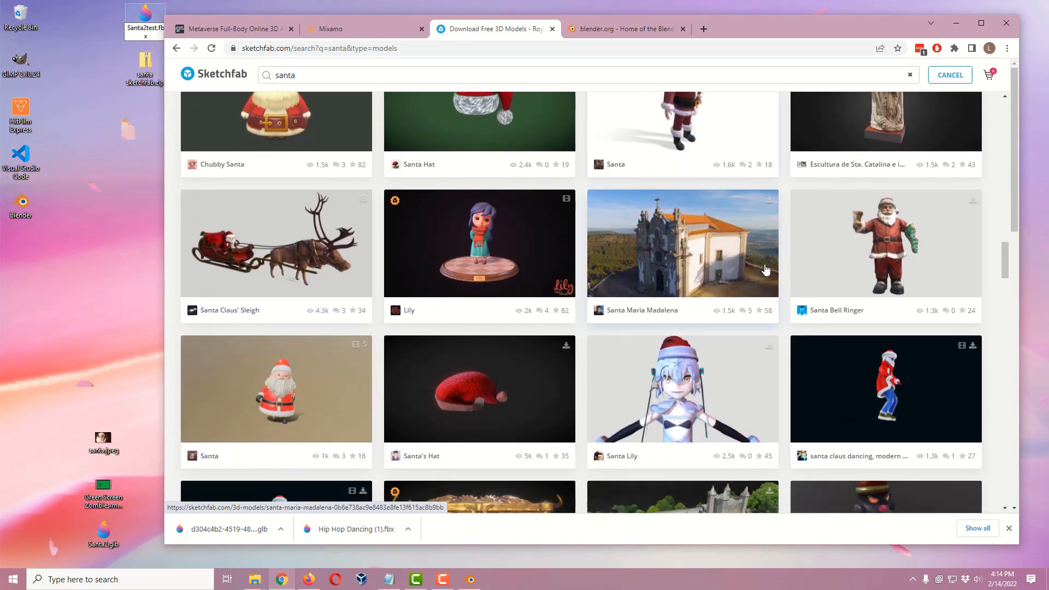
scroll(765, 269, "down", 8)
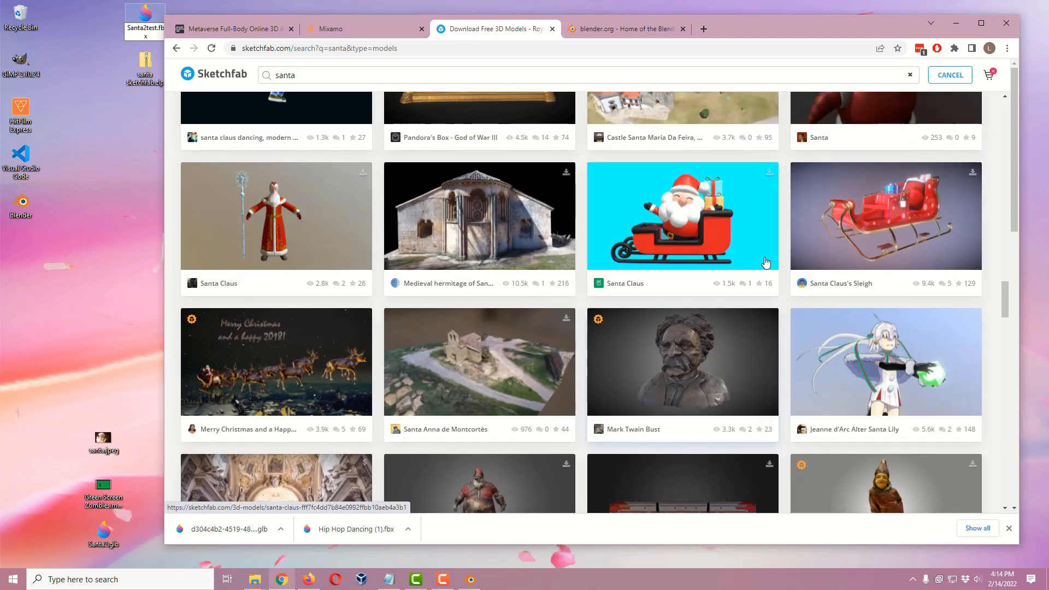
scroll(765, 263, "up", 5)
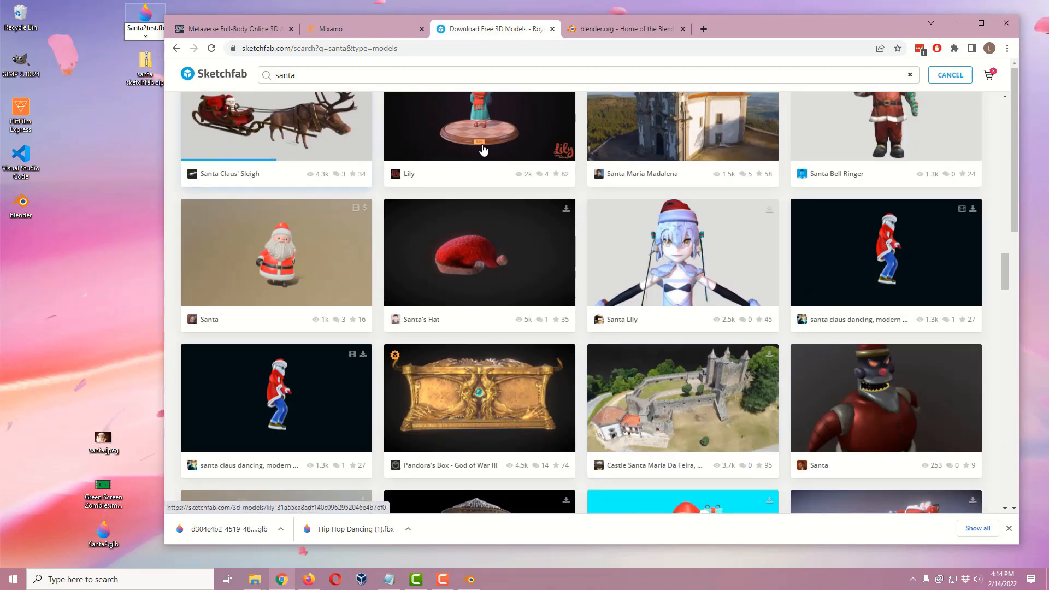
scroll(750, 228, "up", 5)
scroll(750, 229, "up", 2)
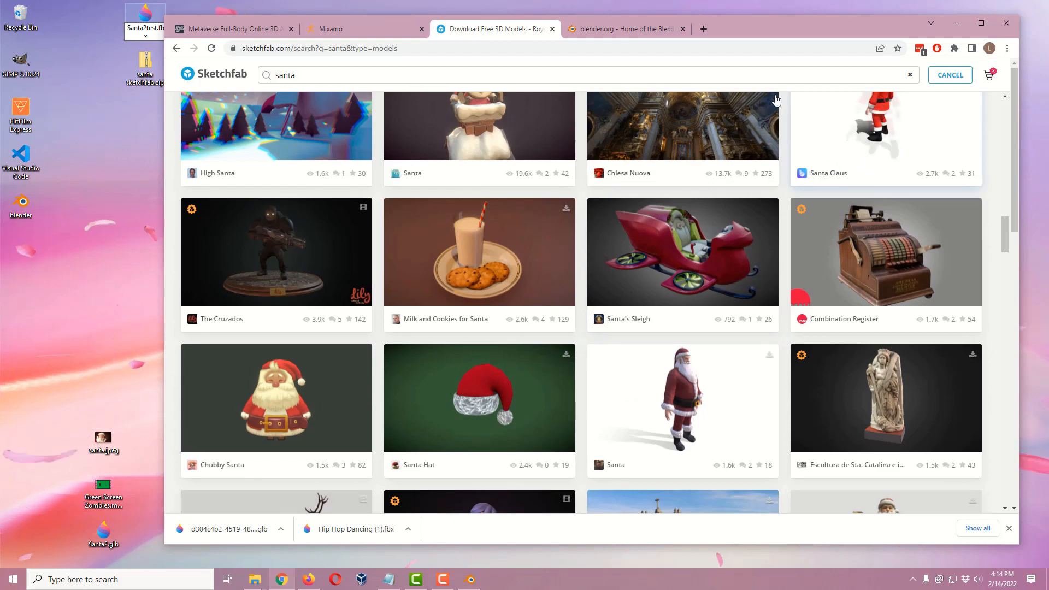
left_click(957, 23)
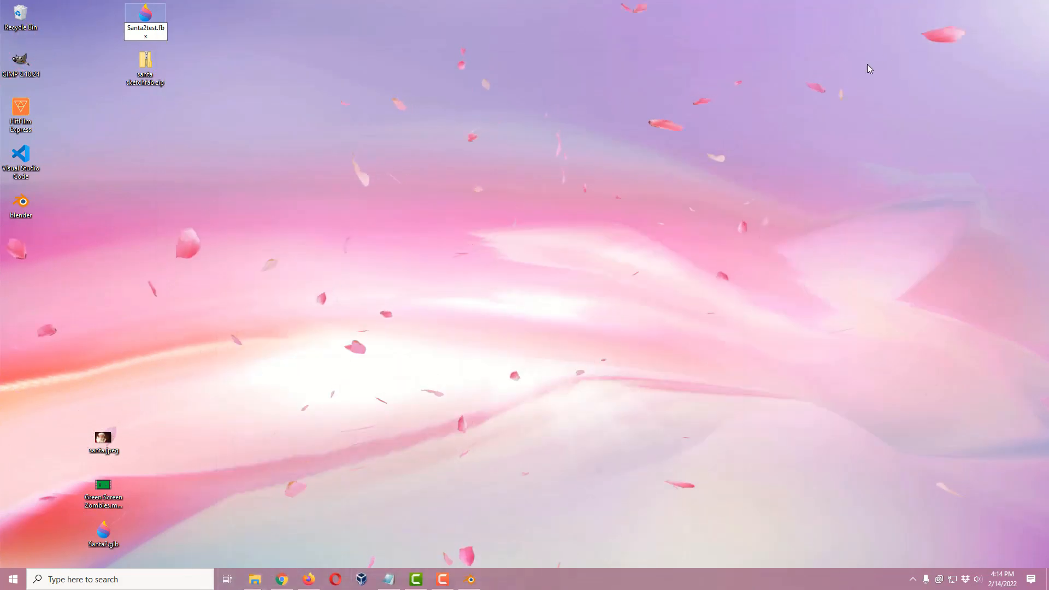
Switch to Mixamo, upload santa sketchfab.zip from the Desktop as a new character, and accept its front-facing orientation
left_click(282, 579)
left_click(381, 30)
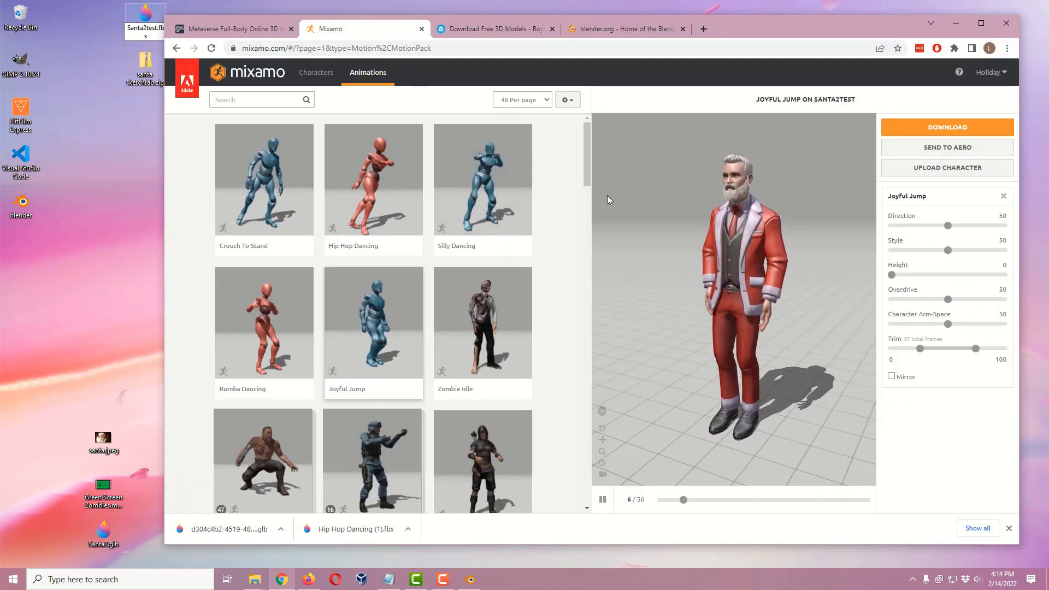
left_click(935, 171)
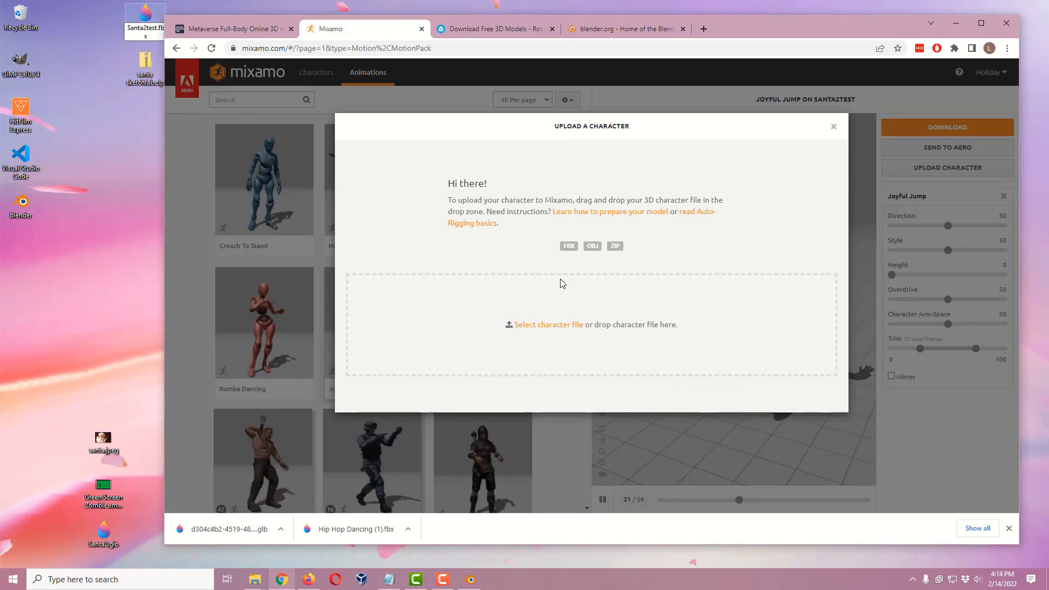
left_click(537, 326)
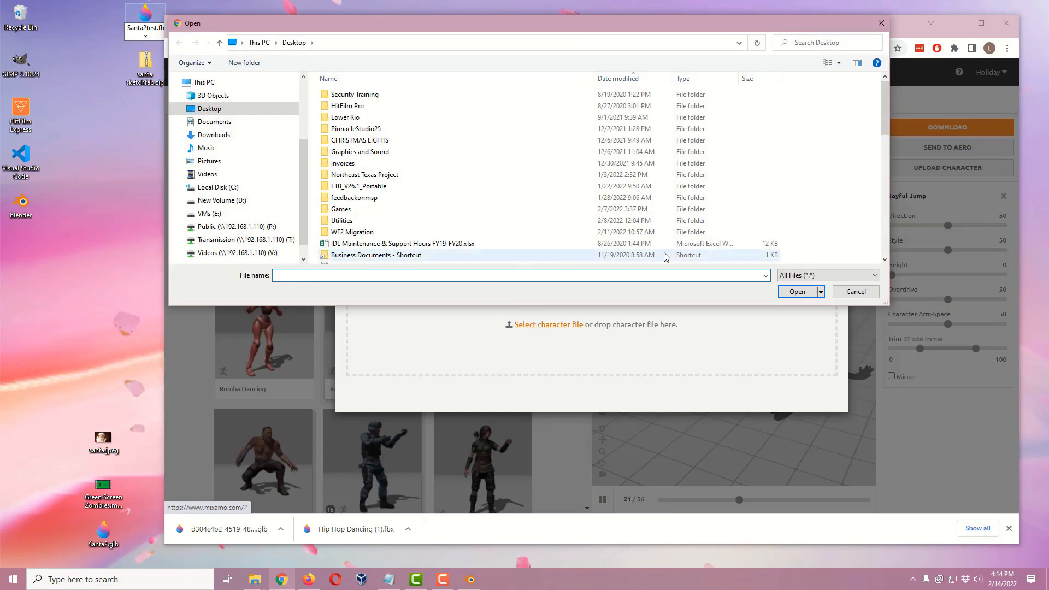
scroll(726, 249, "down", 5)
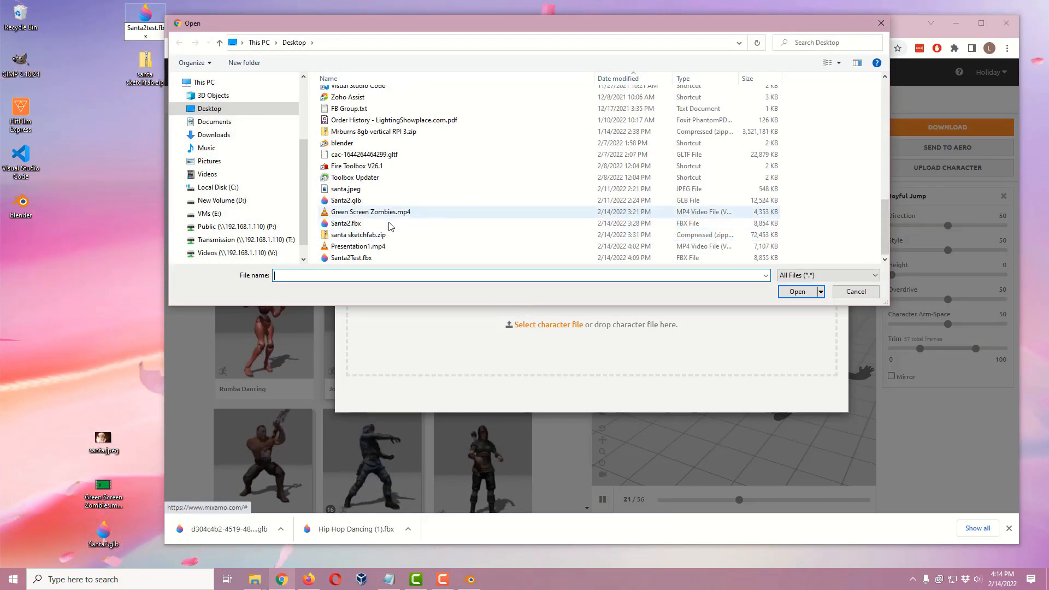
double_click(357, 235)
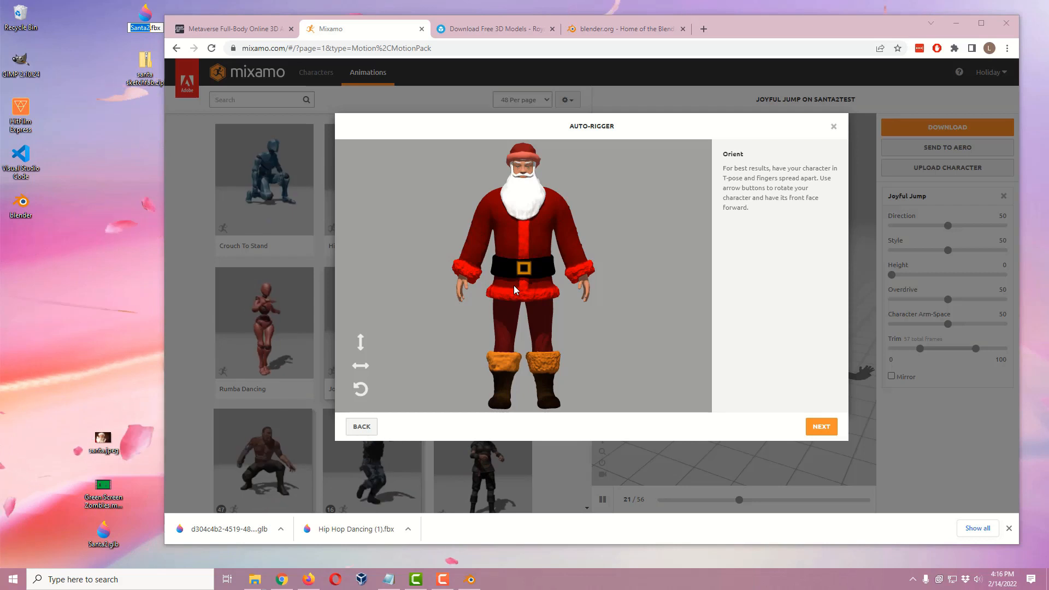
left_click(820, 427)
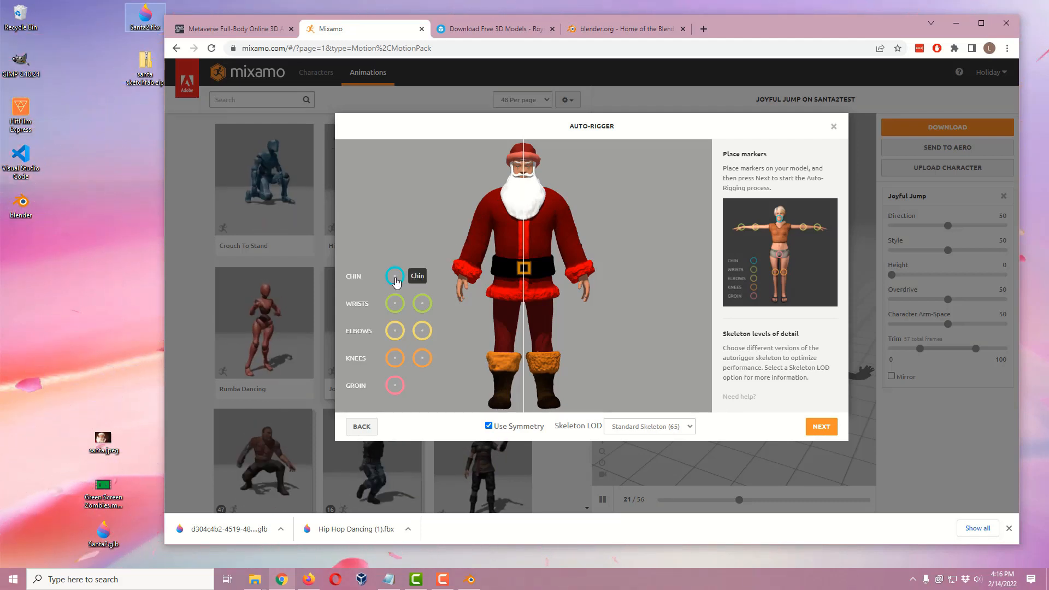
Place the auto-rigger's chin marker on Santa's beard below the mouth and the symmetrical wrist markers on his sleeve cuffs
left_click_drag(396, 279, 525, 187)
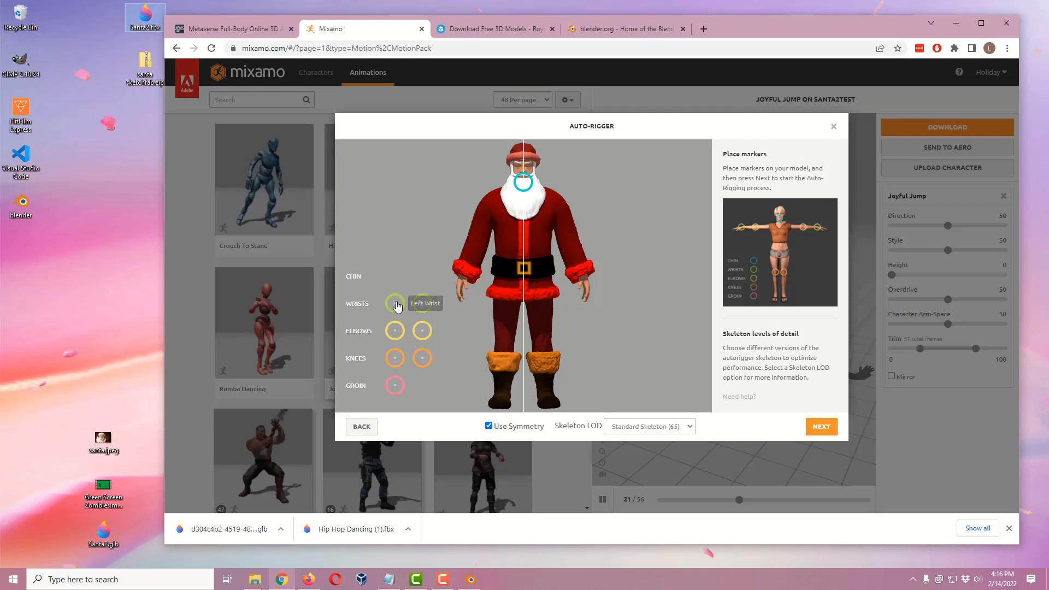
left_click_drag(396, 303, 396, 303)
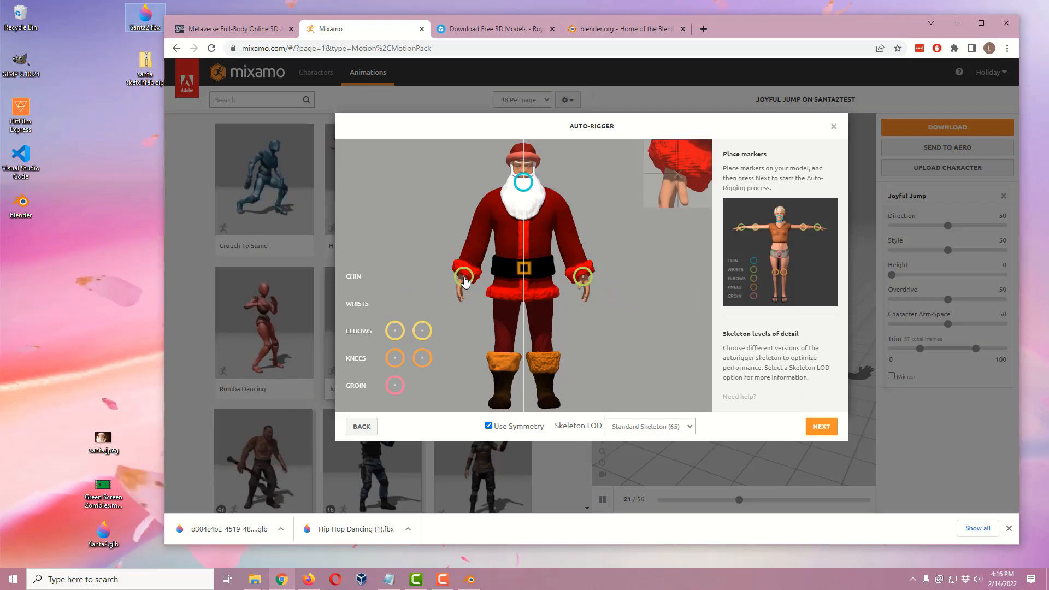
left_click_drag(466, 282, 467, 278)
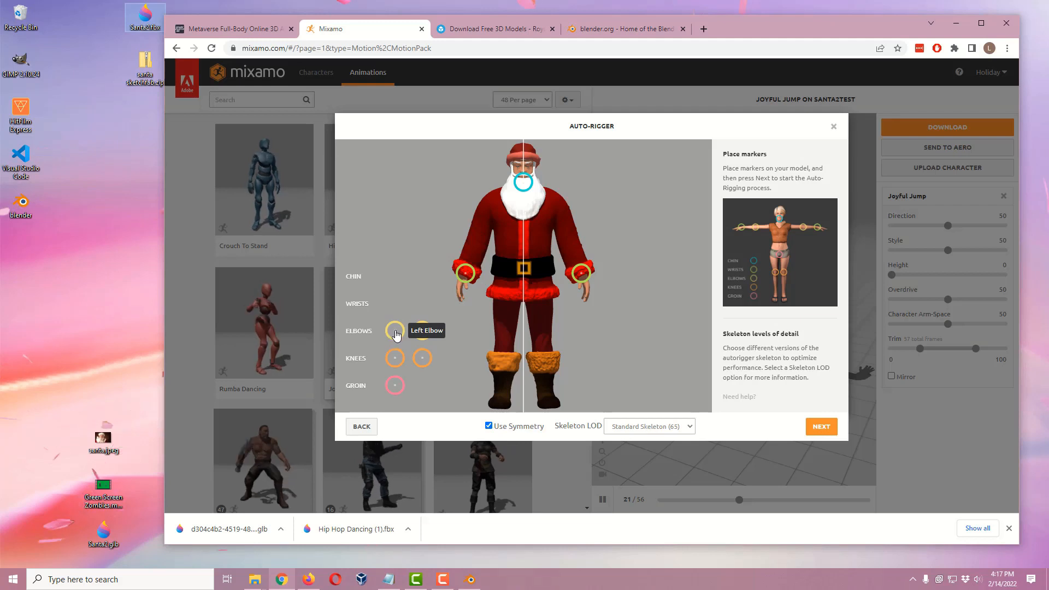
Place the symmetrical elbow and knee markers on Santa's arms and legs, and the groin marker just below the belt buckle
left_click_drag(396, 334, 478, 244)
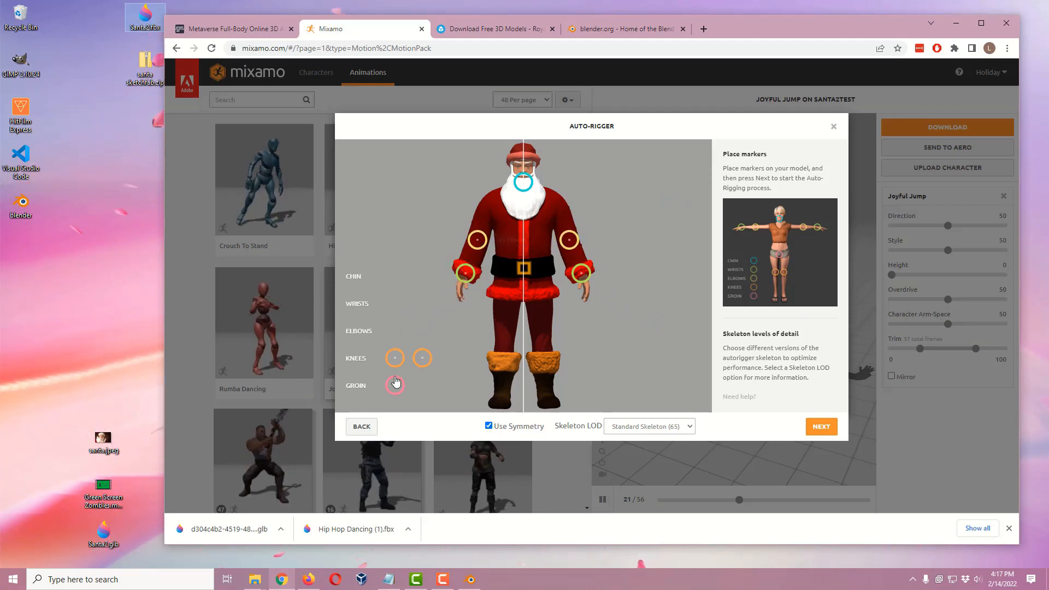
left_click_drag(394, 360, 445, 345)
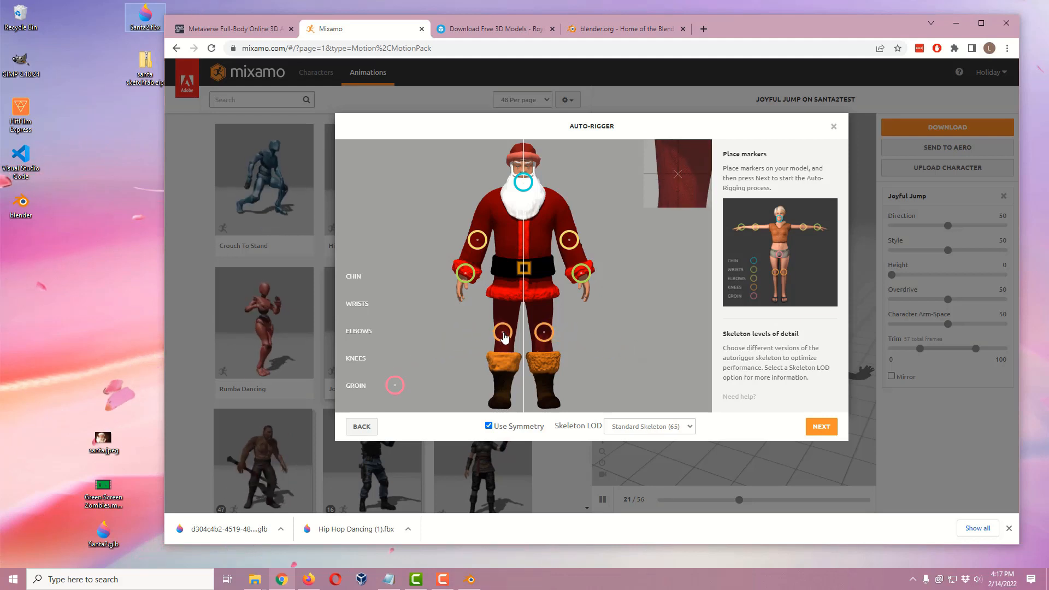
left_click_drag(504, 339, 503, 339)
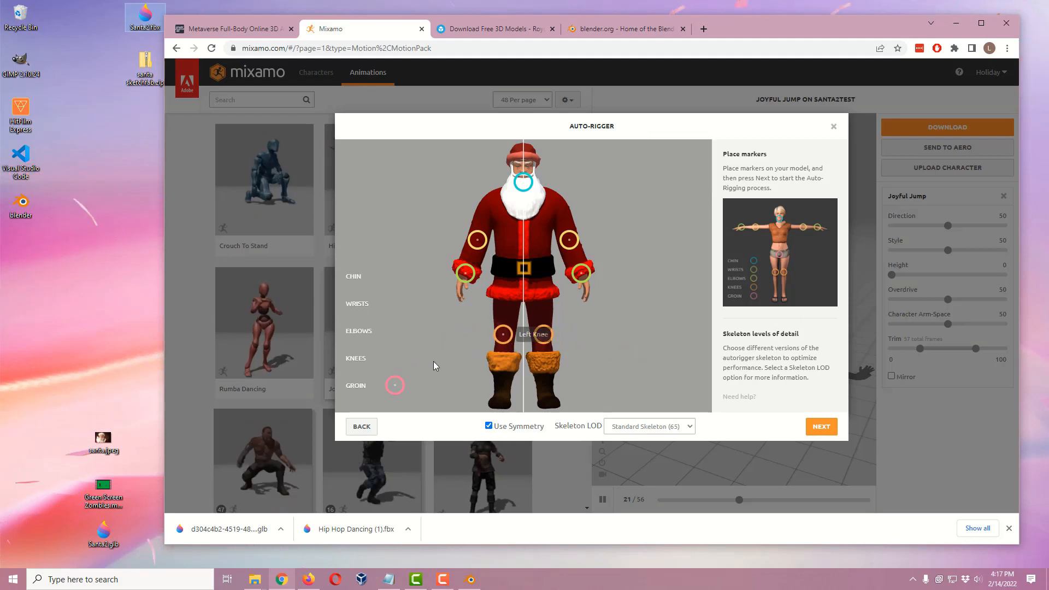
mouse_move(398, 386)
left_mouse_down()
mouse_move(456, 356)
mouse_move(525, 280)
left_mouse_up()
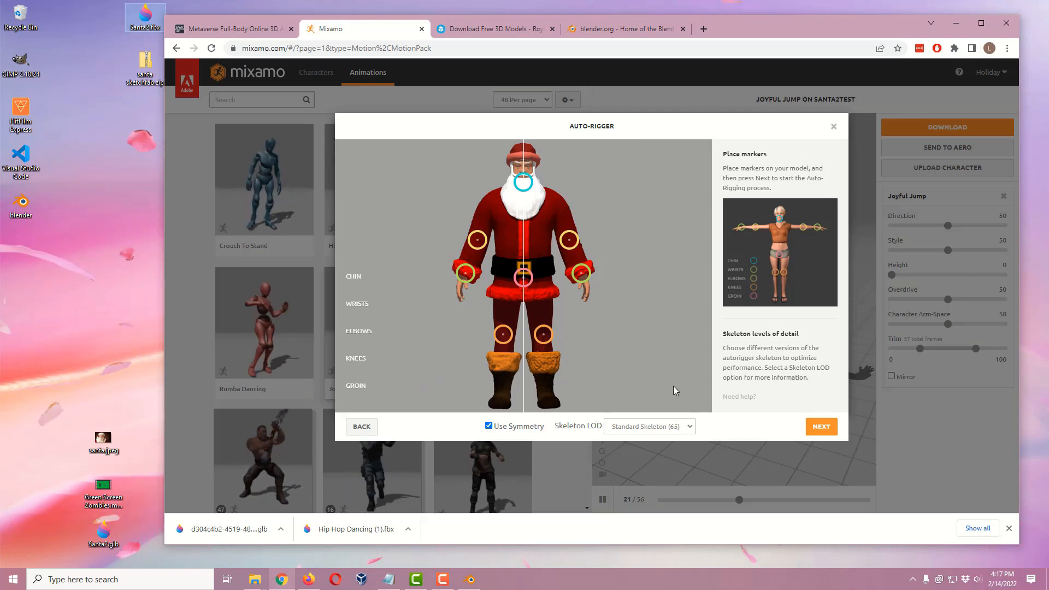
Auto-rig Santa with the Standard Skeleton (65), accept the review, and replace the previous character with him
left_click(820, 424)
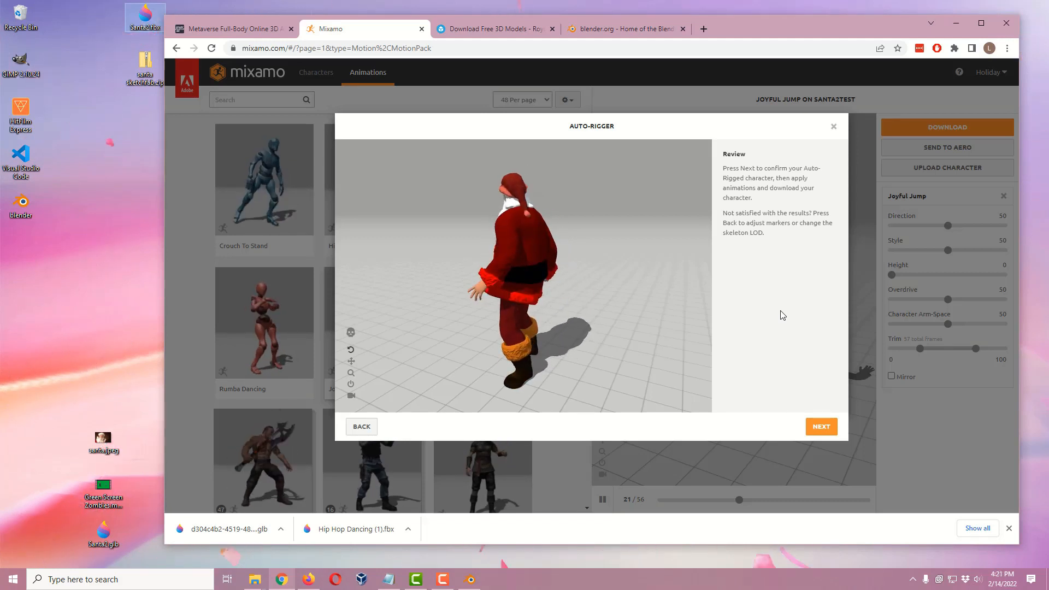
left_click(821, 428)
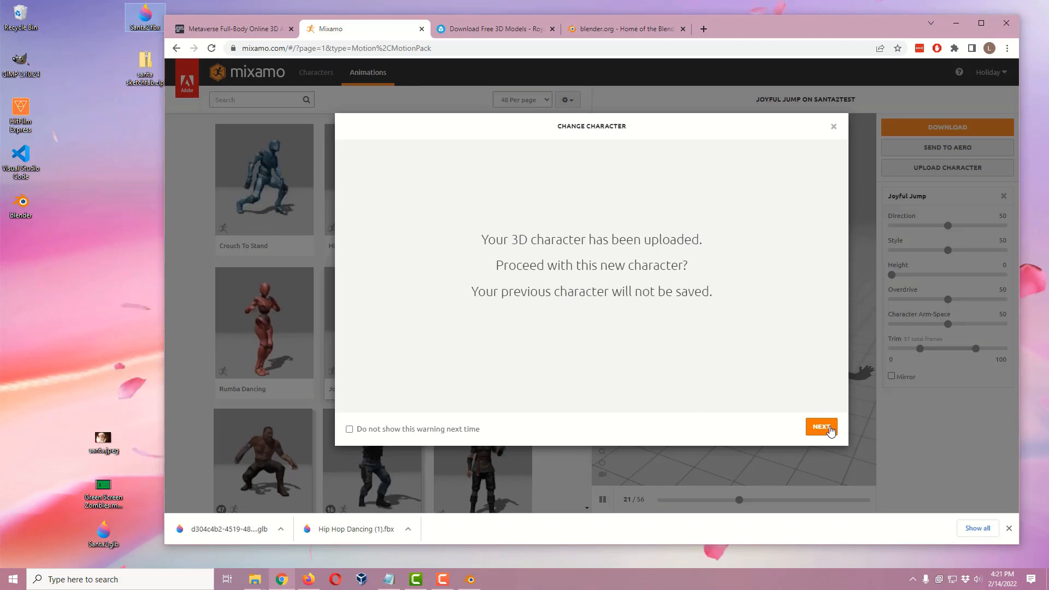
left_click(821, 427)
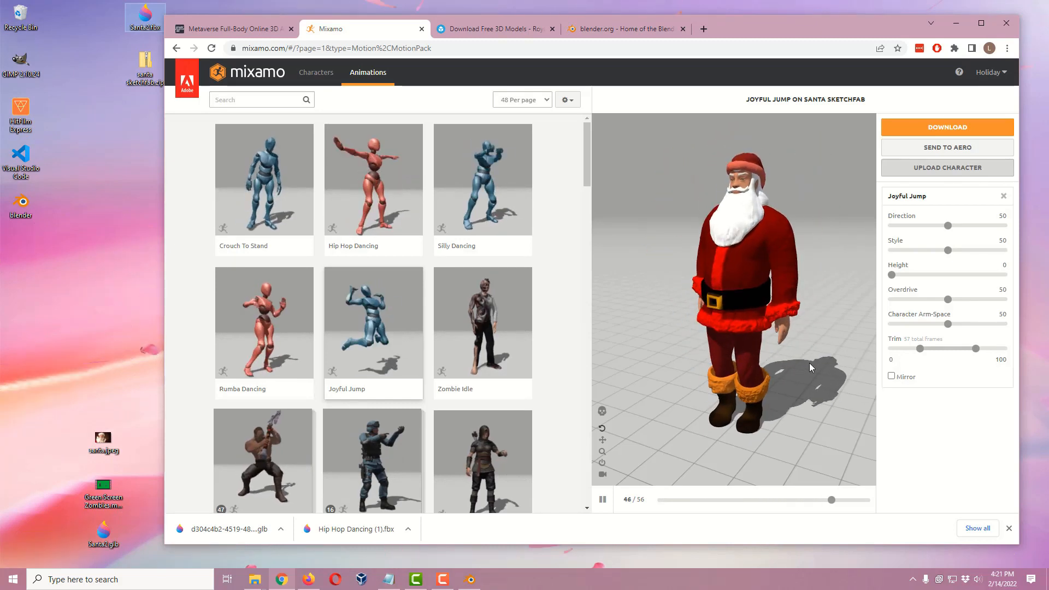
Try the Hip Hop Dancing animation on the Santa character and switch it to Silly Dancing
left_click(377, 238)
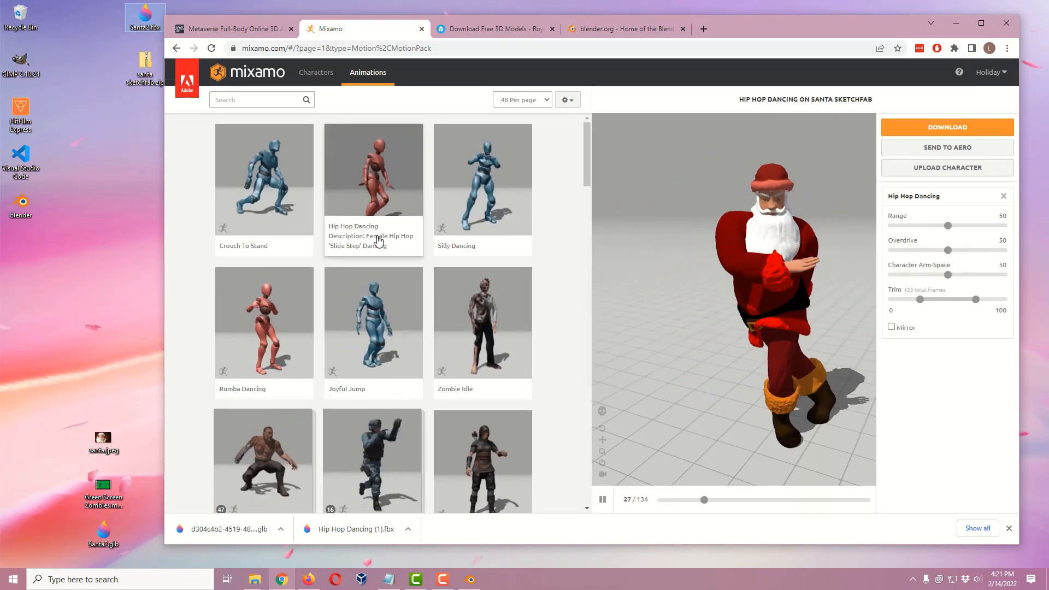
left_click(505, 227)
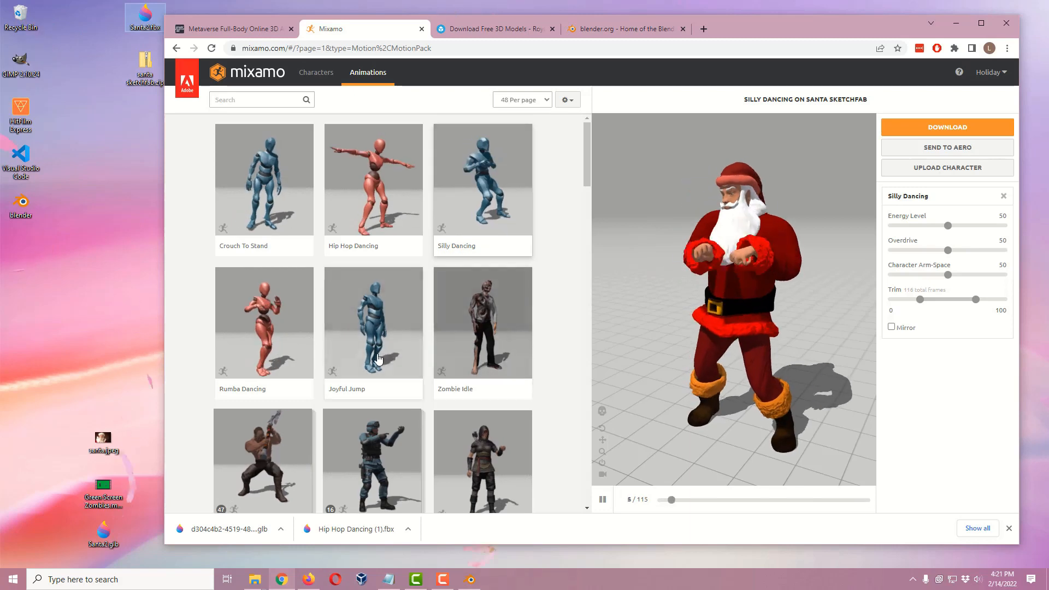
scroll(547, 296, "down", 2)
scroll(527, 297, "up", 2)
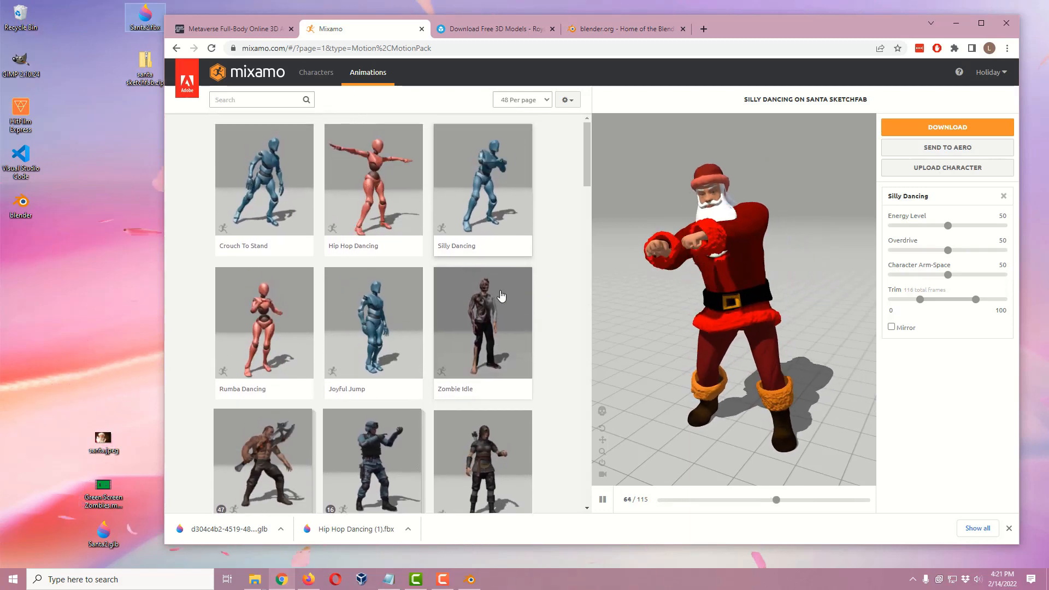